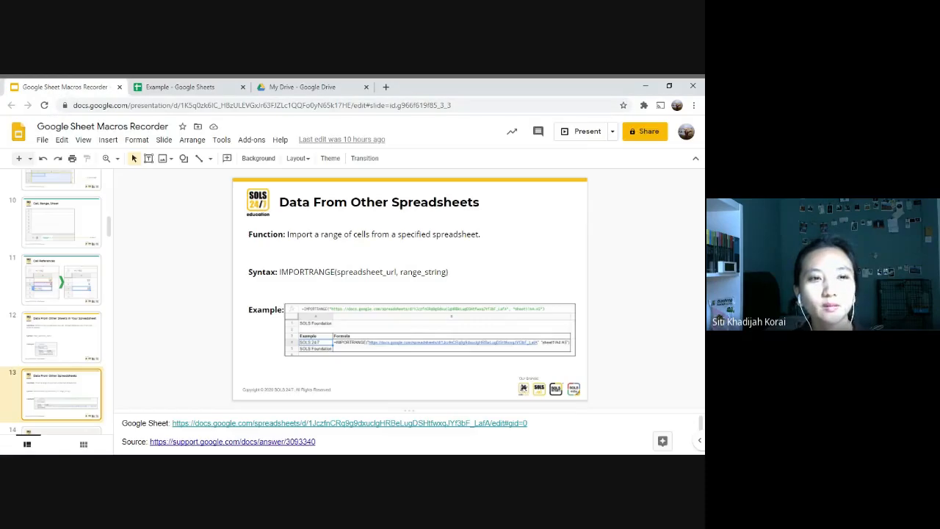
Present the slides and review the syntax and examples for data from other sheets and data from other spreadsheets
left_click(575, 130)
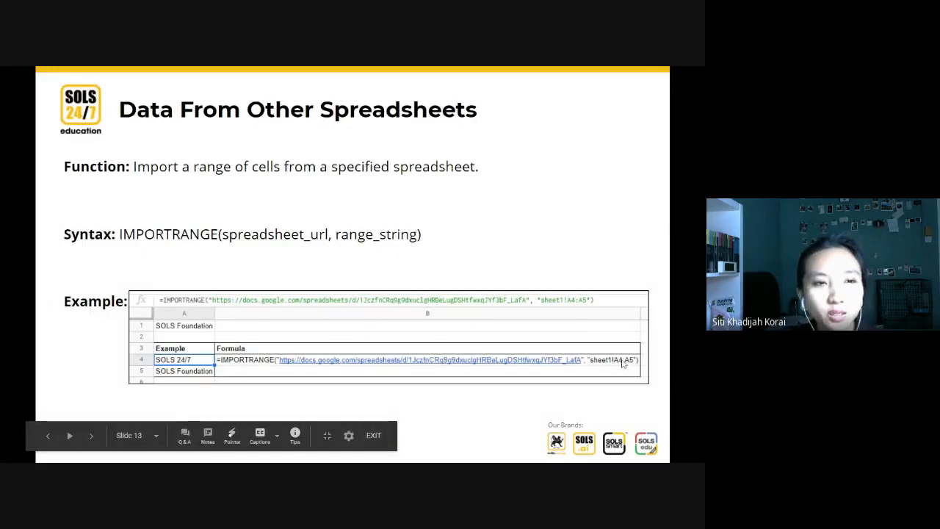
key("Left")
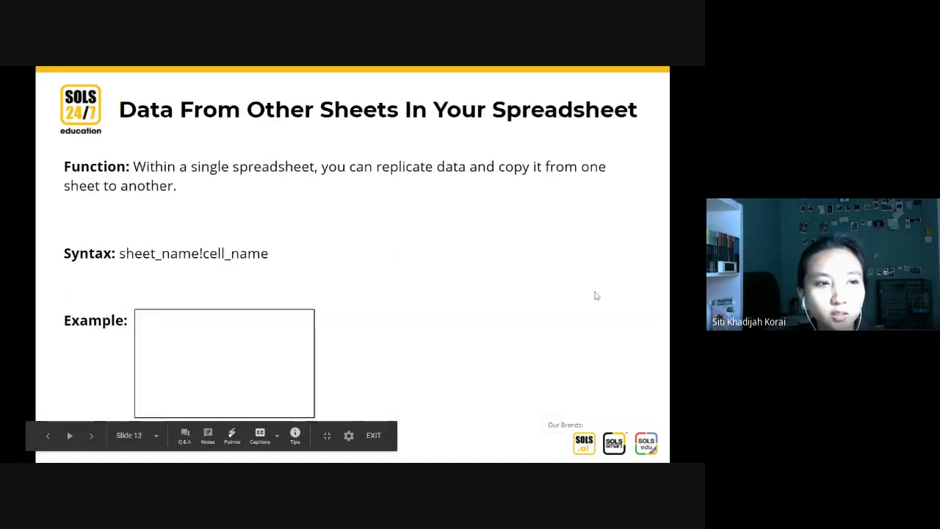
key("Left")
key("Right")
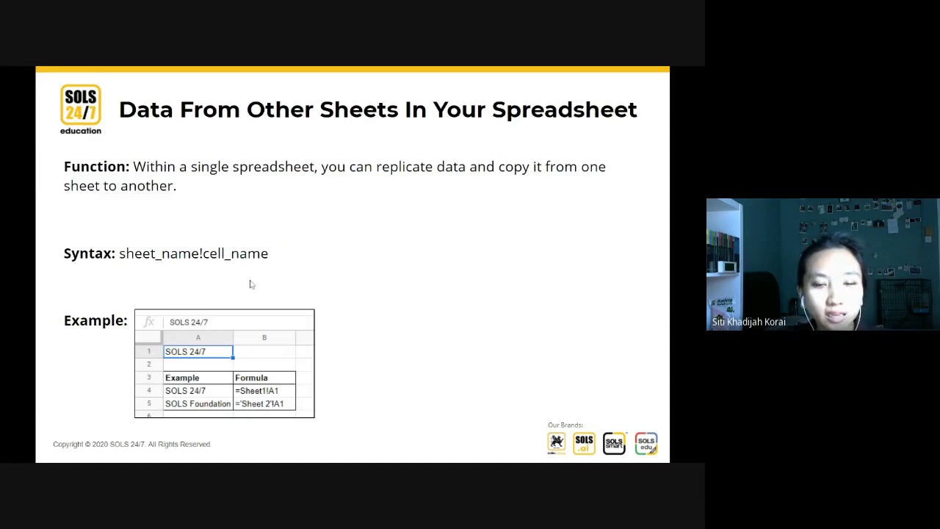
key("Right")
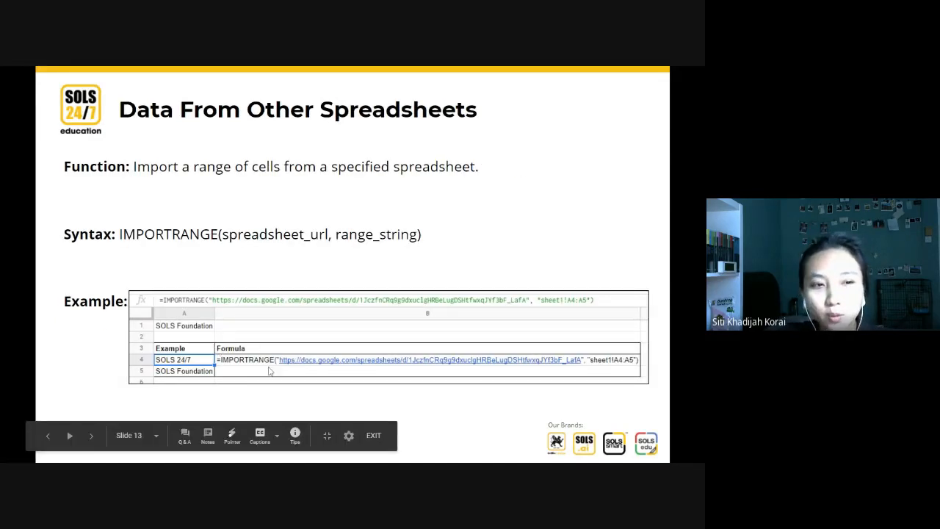
key("Left")
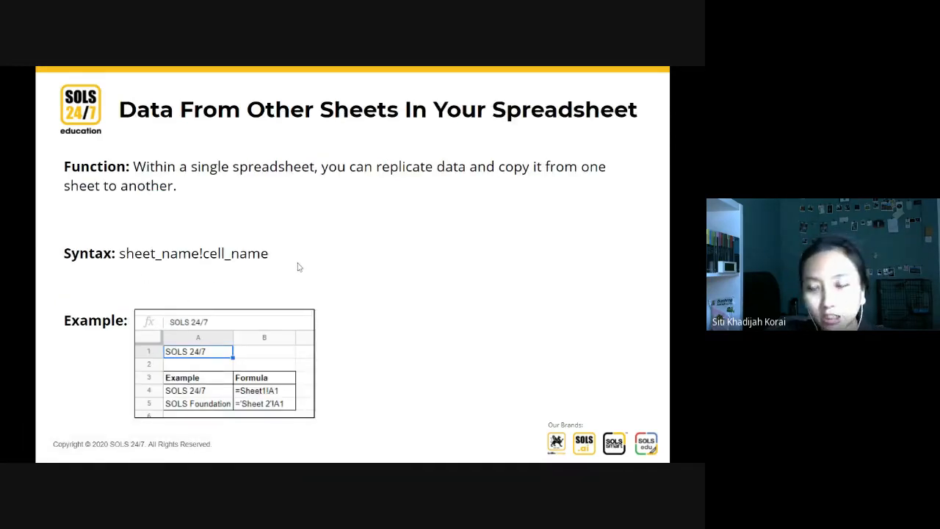
left_click(360, 253)
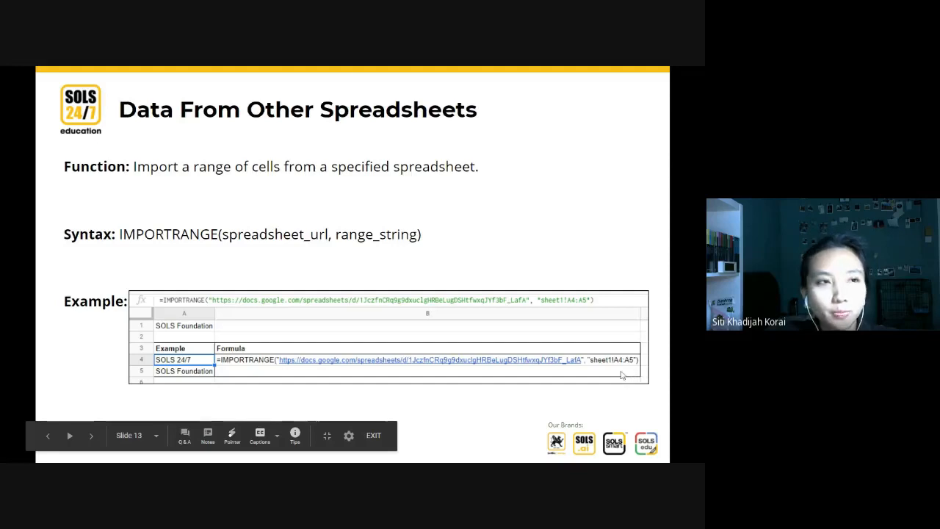
Leave the slideshow, switch to the Example spreadsheet and set the zoom of Sheet 2 to 125%
key("Escape")
left_click(188, 85)
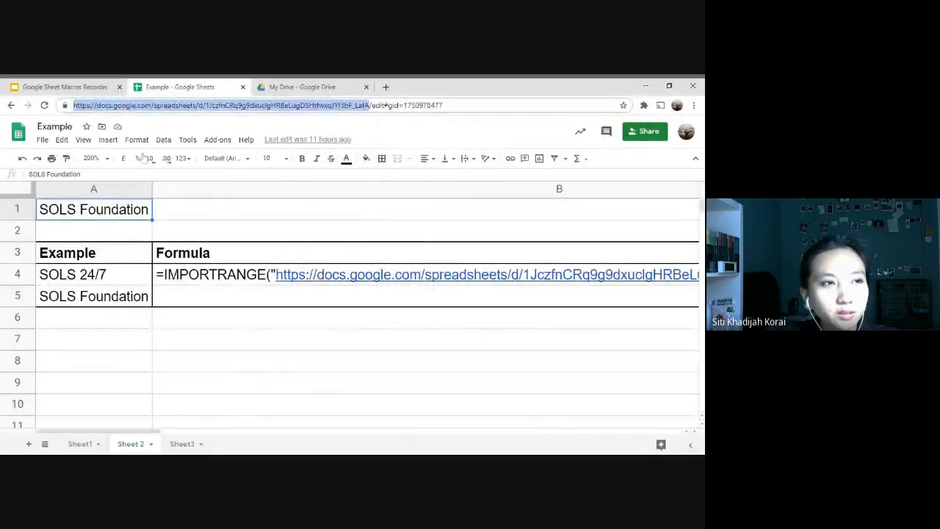
left_click(91, 158)
left_click(94, 242)
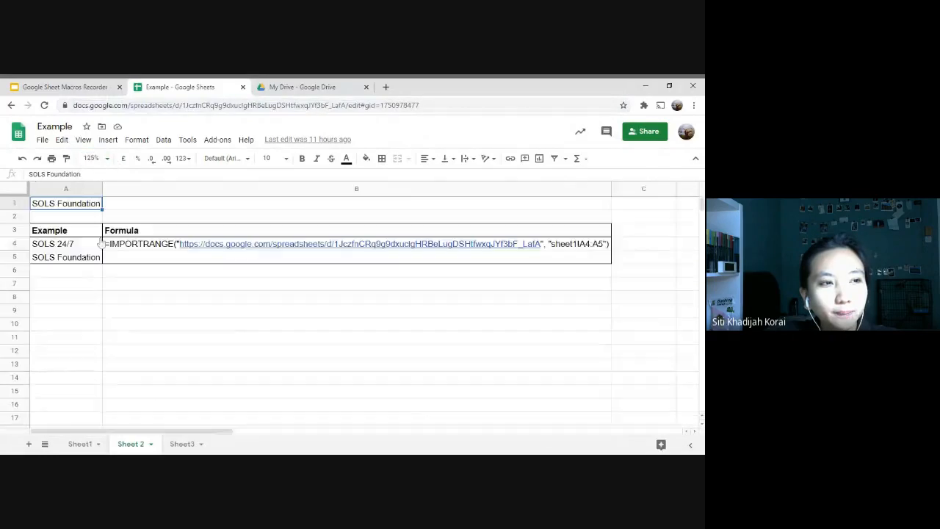
Examine the spreadsheet URL and sheet name arguments of the IMPORTRANGE text in Sheet 2 cell B4, checking the sheet name against Sheet1
double_click(149, 248)
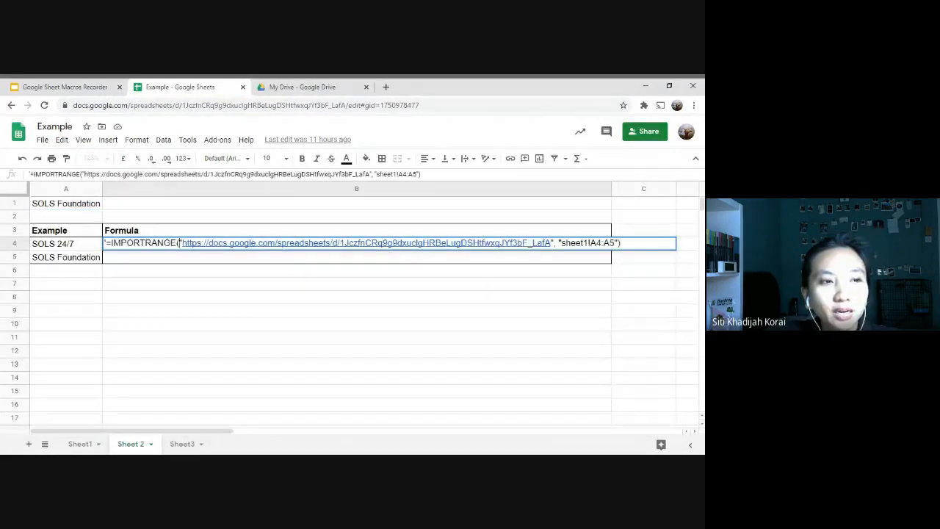
left_click_drag(179, 243, 556, 242)
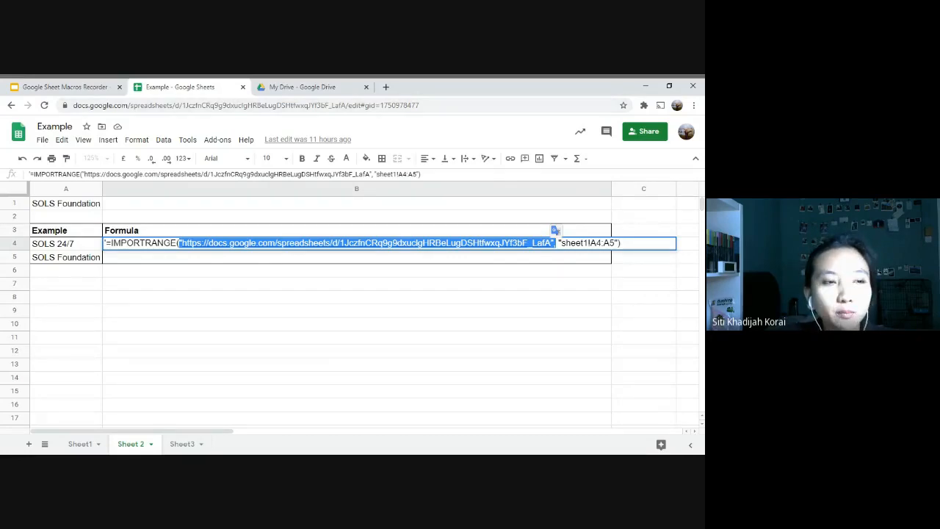
left_click(197, 283)
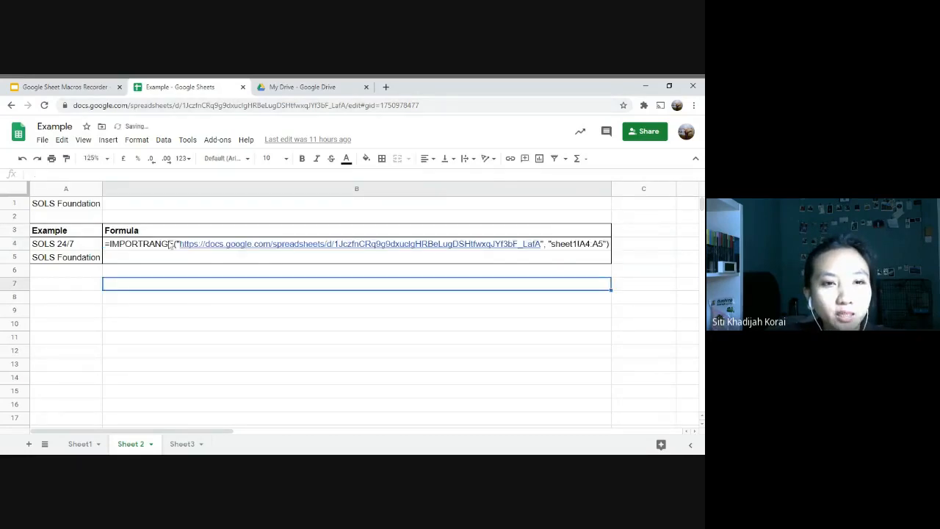
left_click(581, 247)
double_click(580, 247)
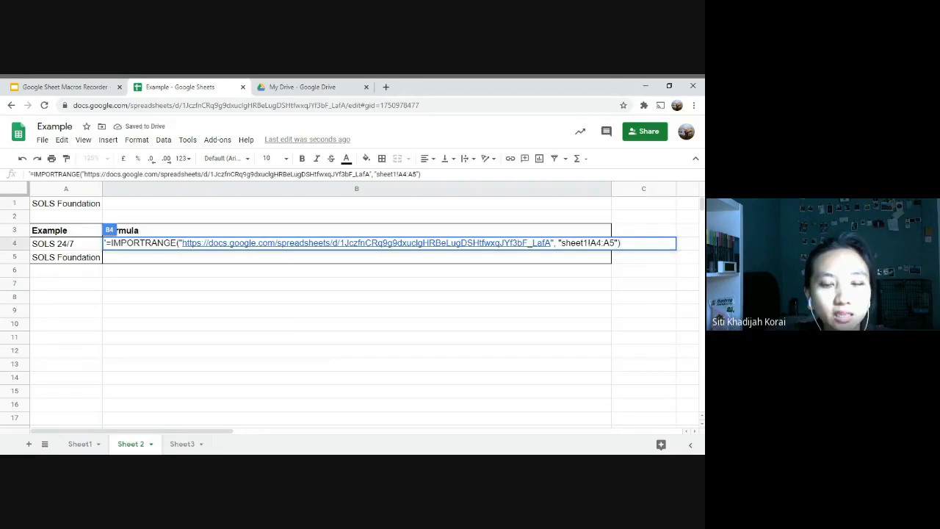
double_click(575, 243)
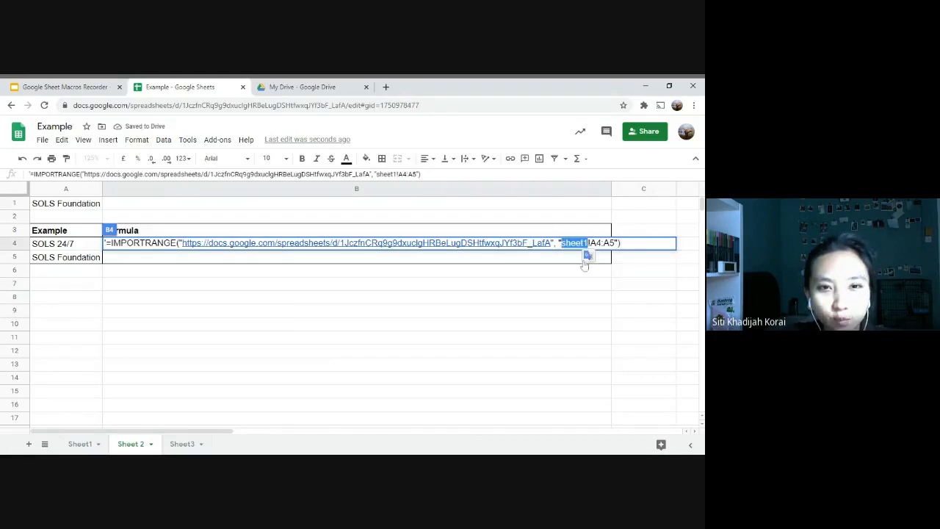
left_click(80, 444)
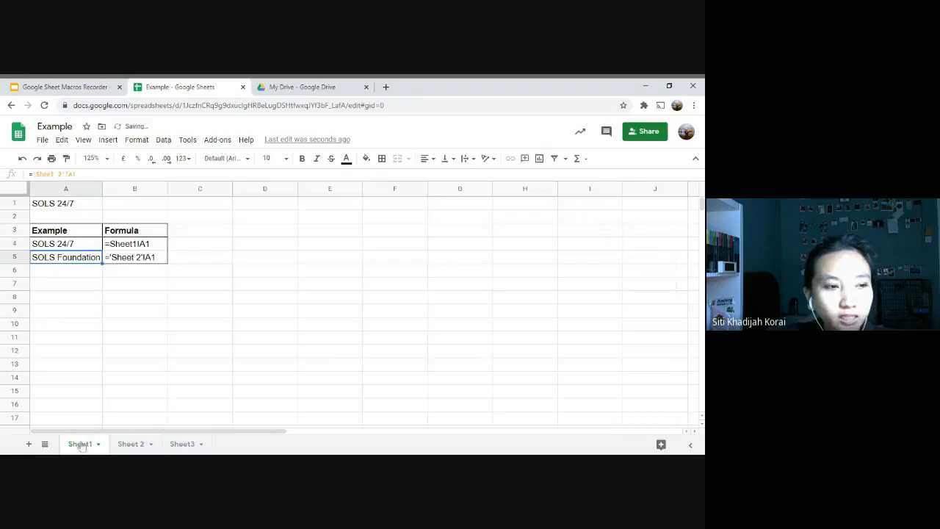
left_click(131, 444)
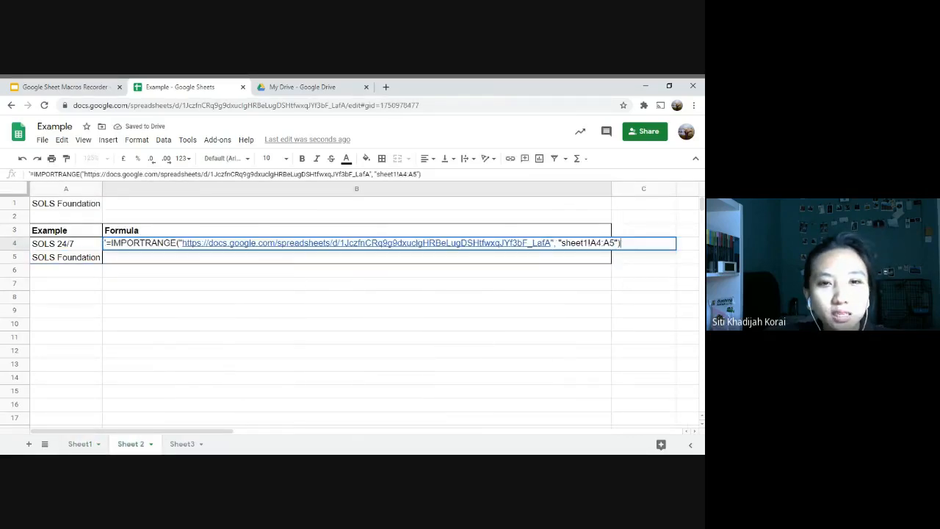
Compare the A4:A5 range in the IMPORTRANGE text with the corresponding cells on Sheet1
left_click_drag(614, 243, 591, 244)
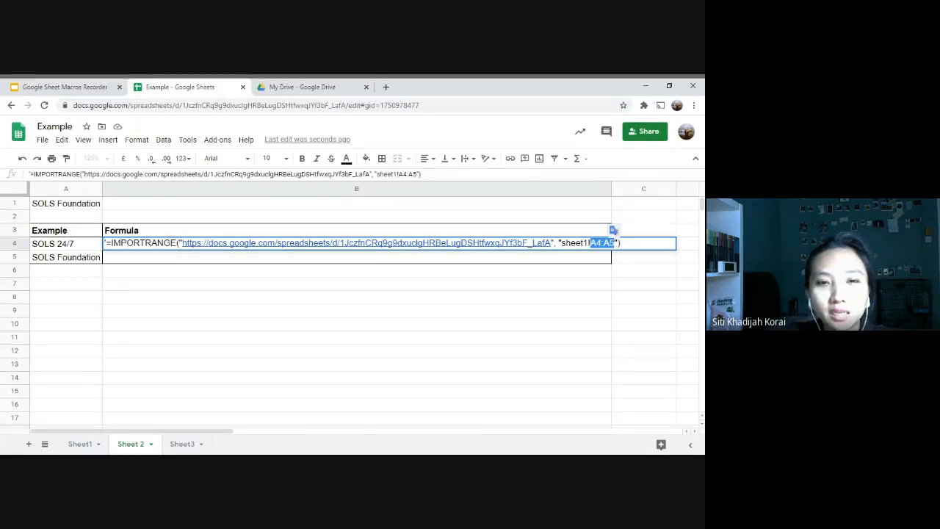
left_click(80, 444)
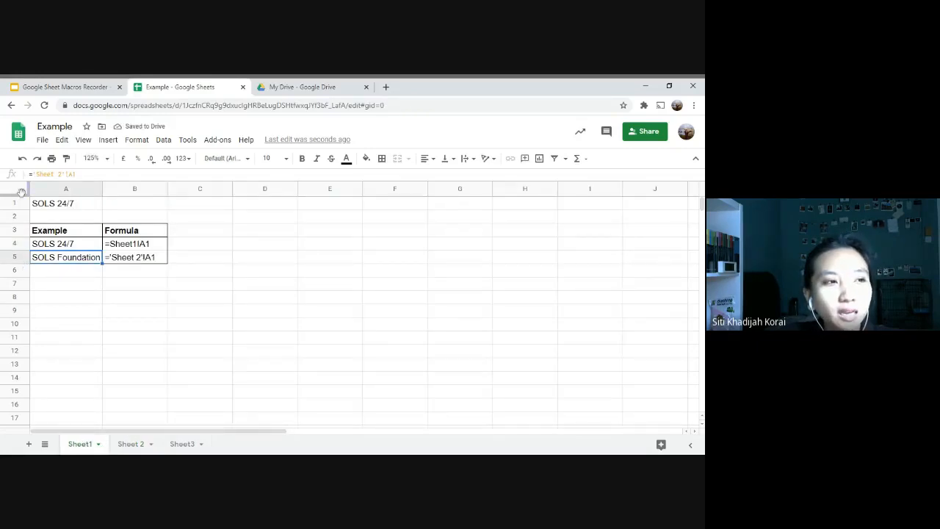
left_click_drag(62, 241, 63, 257)
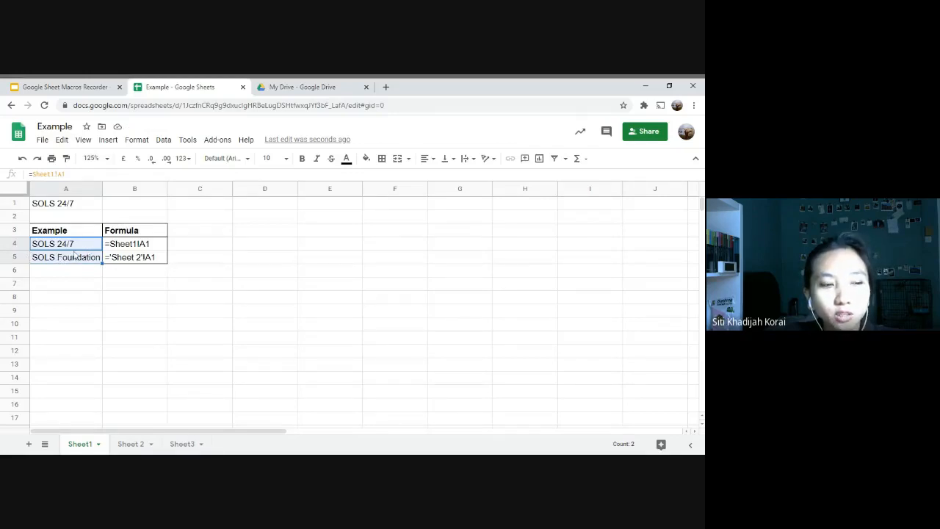
left_click(130, 443)
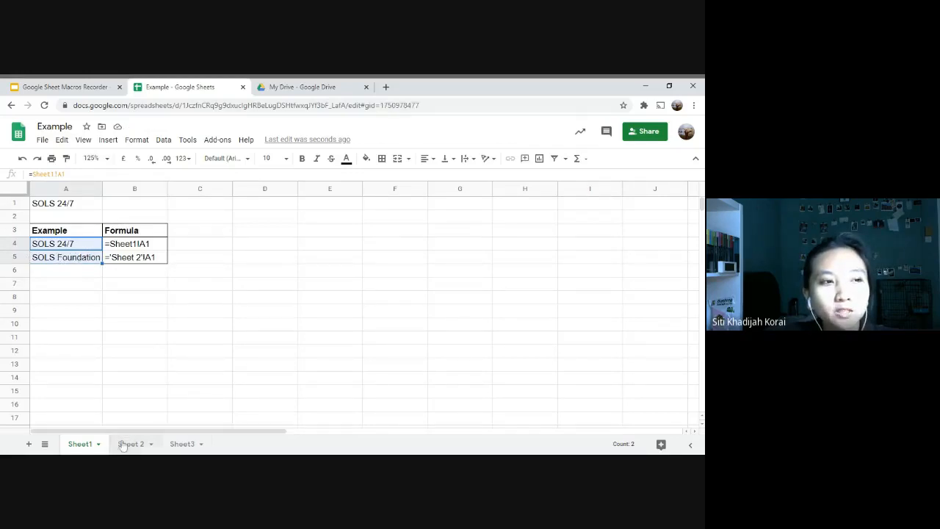
Change the range in the IMPORTRANGE formula in Sheet 2 cell A4 to sheet1!A4:A6
double_click(79, 247)
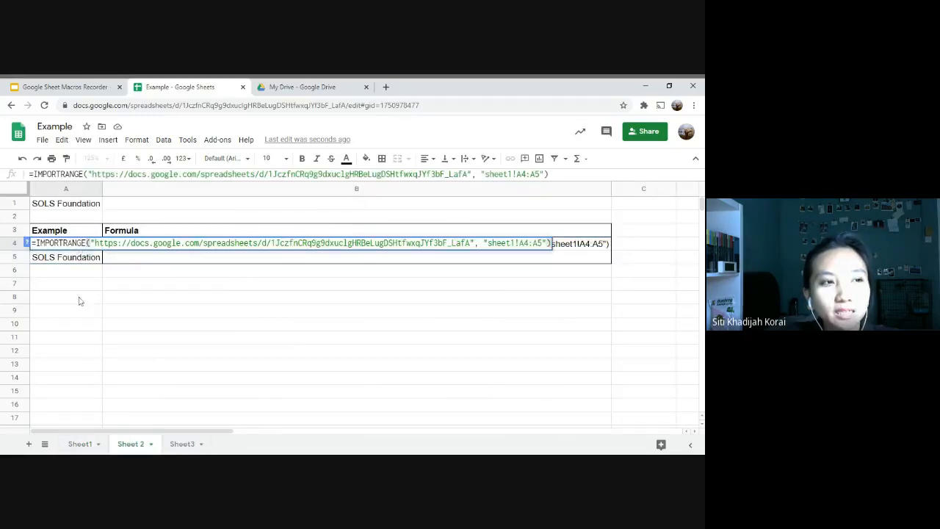
key("Escape")
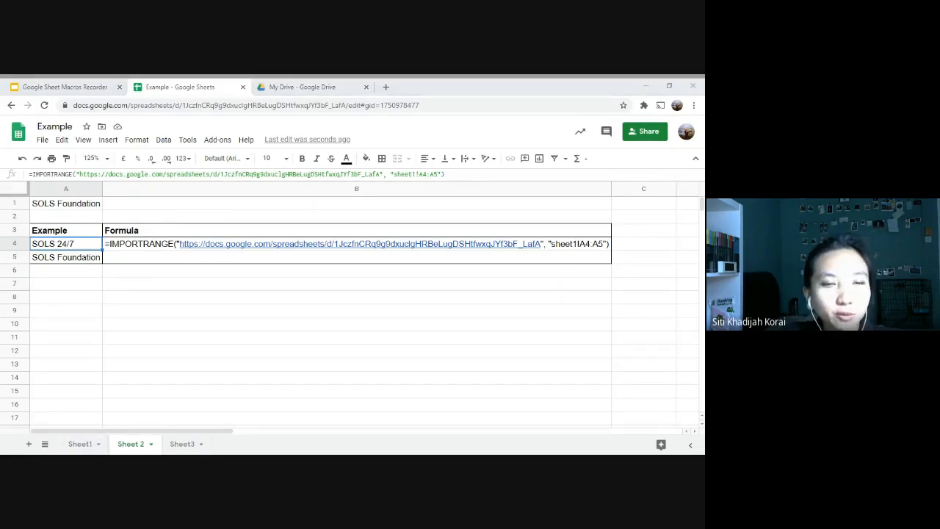
key("F2")
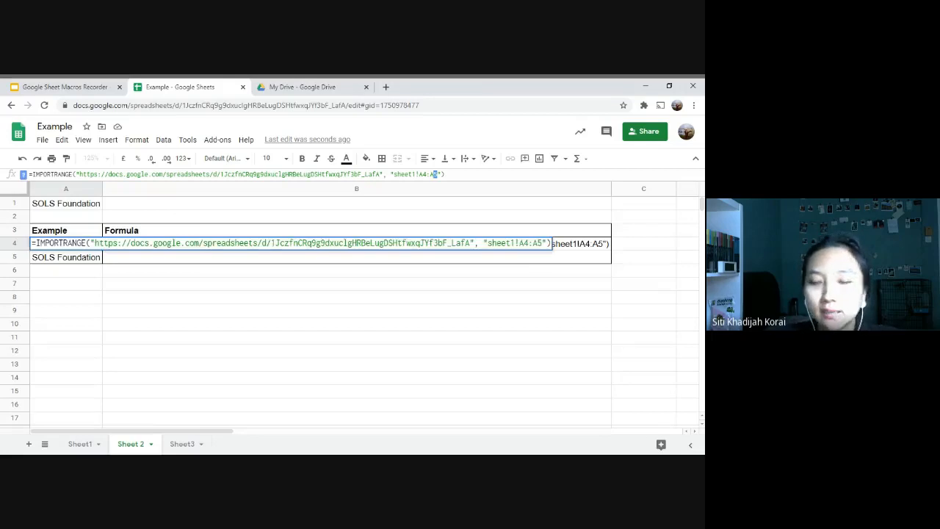
key("Return")
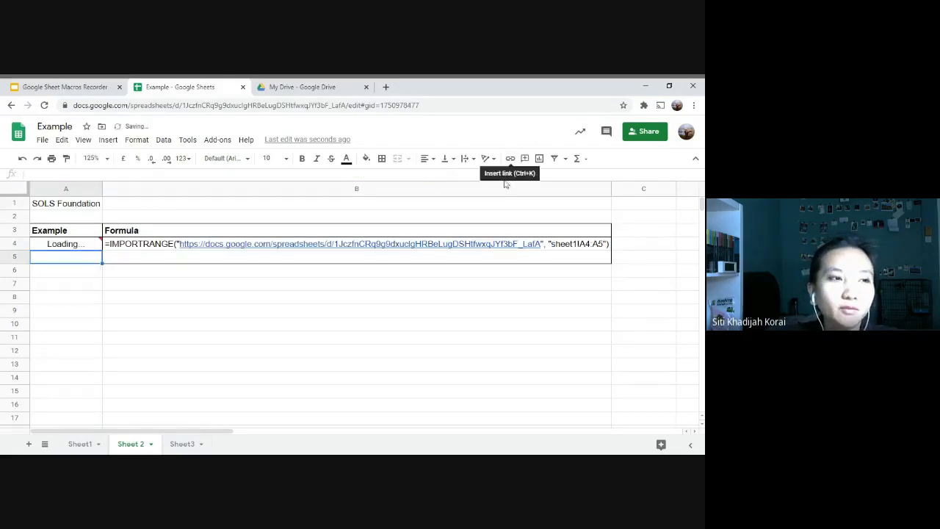
mouse_move(290, 268)
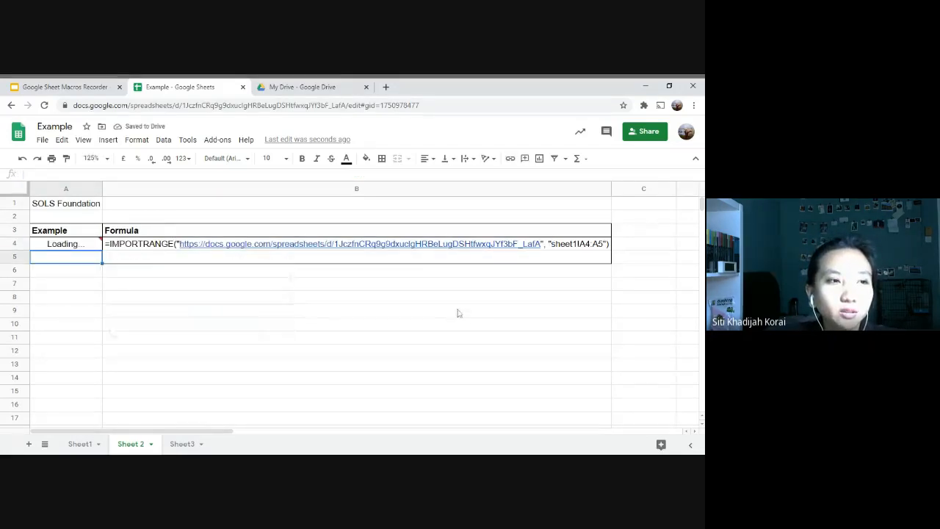
mouse_move(58, 252)
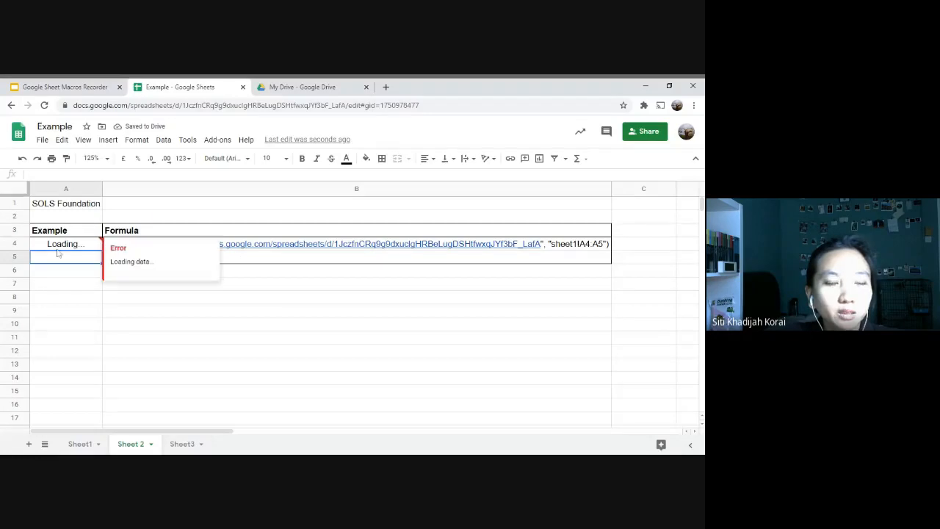
left_click_drag(61, 258, 582, 272)
left_click(91, 245)
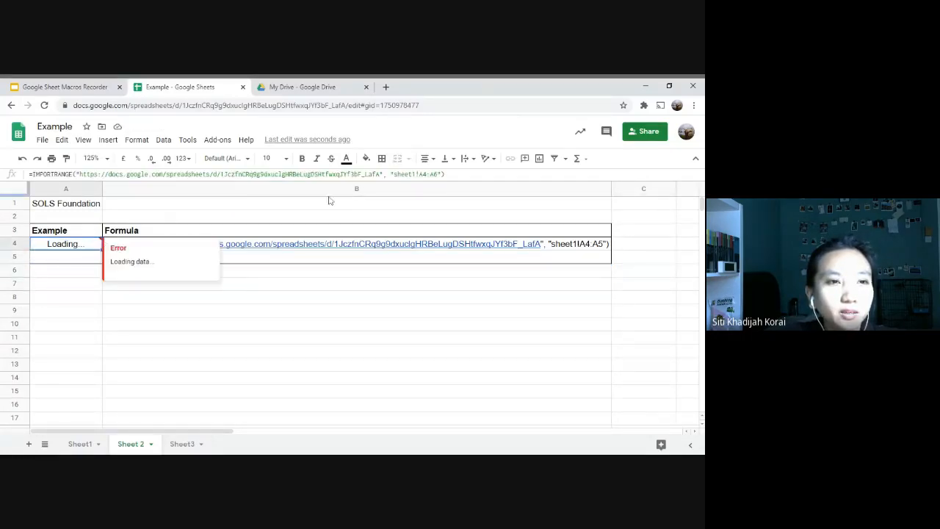
Enter Hello in cell A6 of Sheet1
left_click(79, 443)
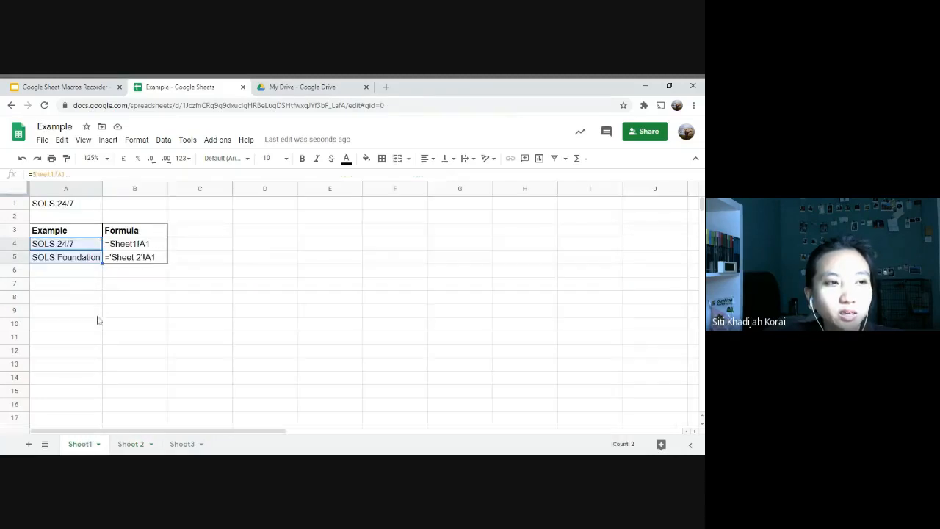
left_click(73, 272)
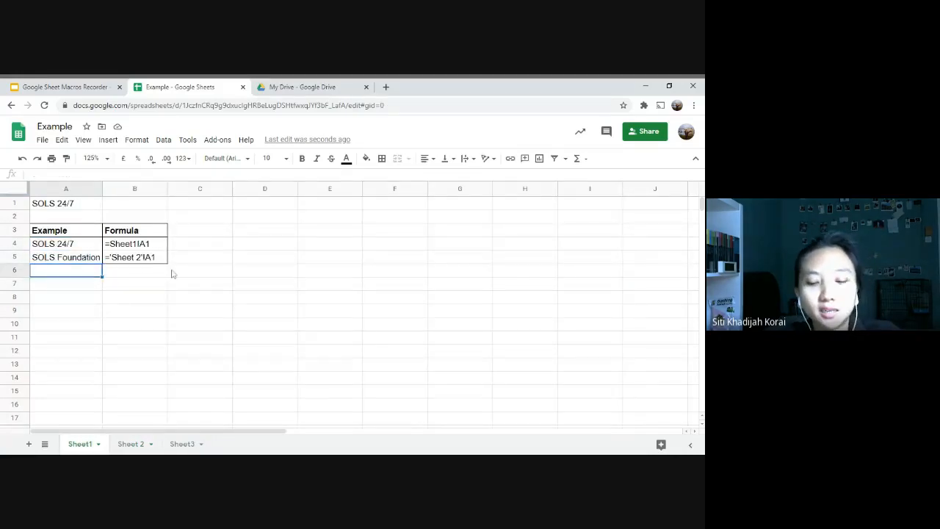
type("Hello")
key("Return")
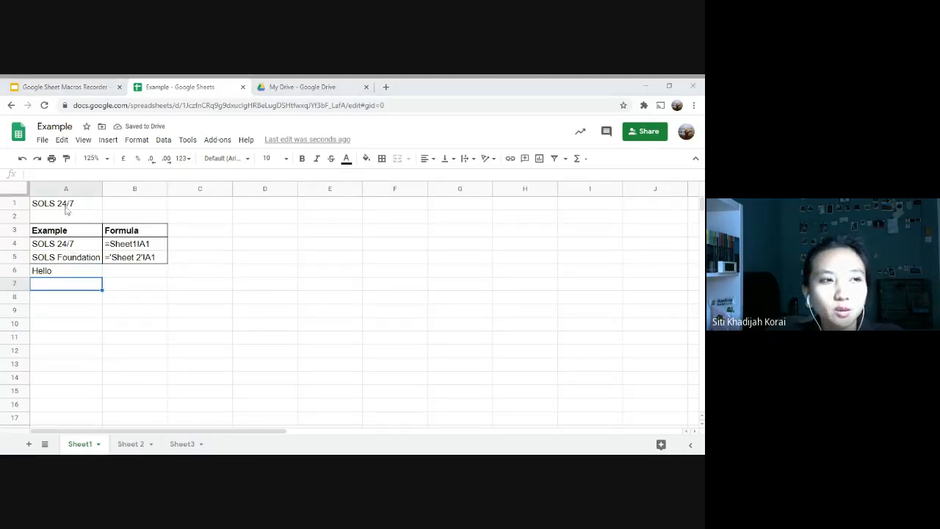
Compare cells A4:A6 on Sheet1 with the imported data on Sheet 2 and inspect the formula in A4
left_click_drag(70, 246, 70, 272)
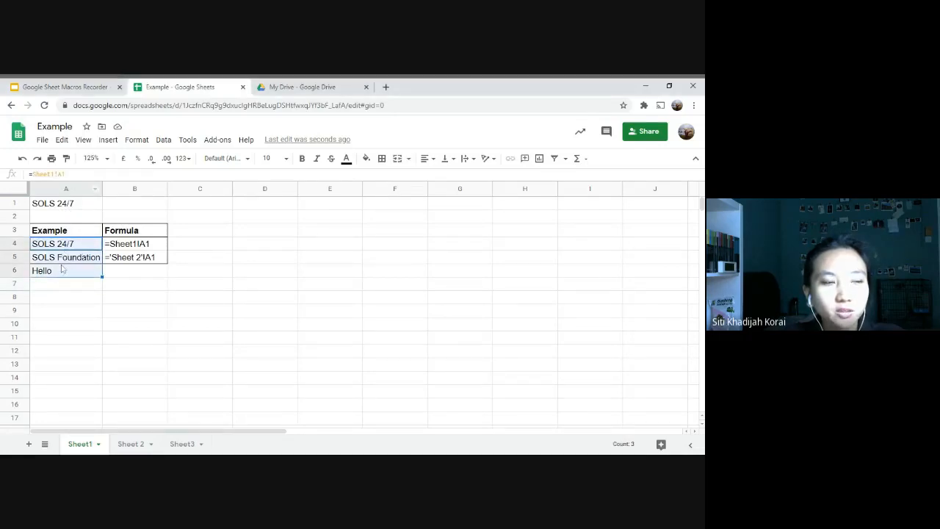
left_click(130, 444)
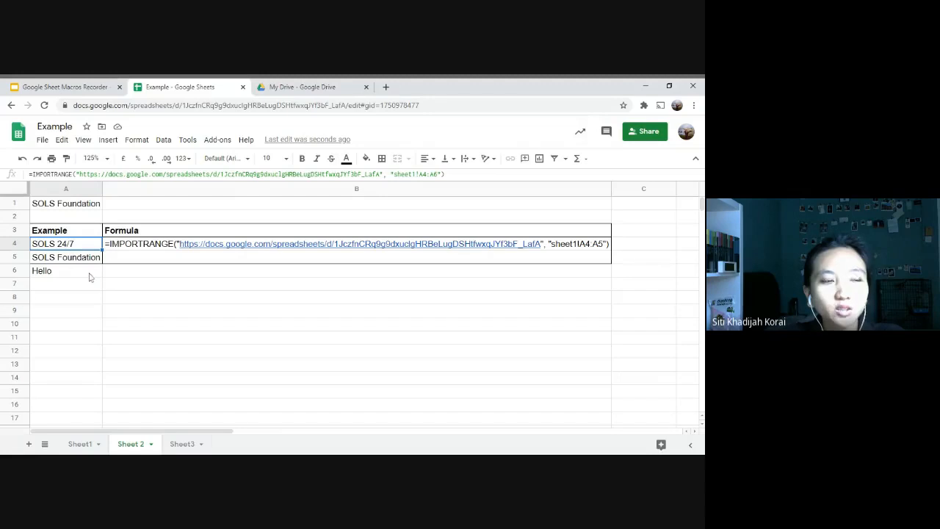
left_click(80, 444)
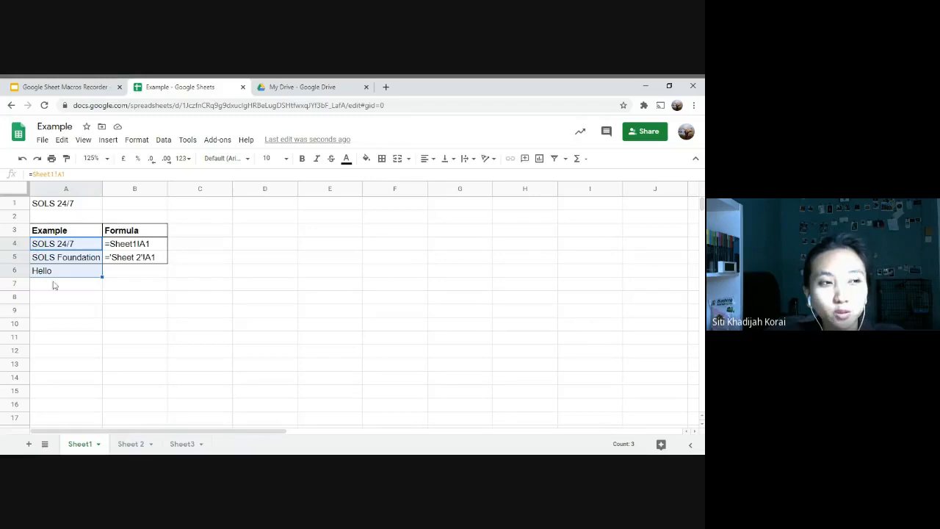
left_click(129, 443)
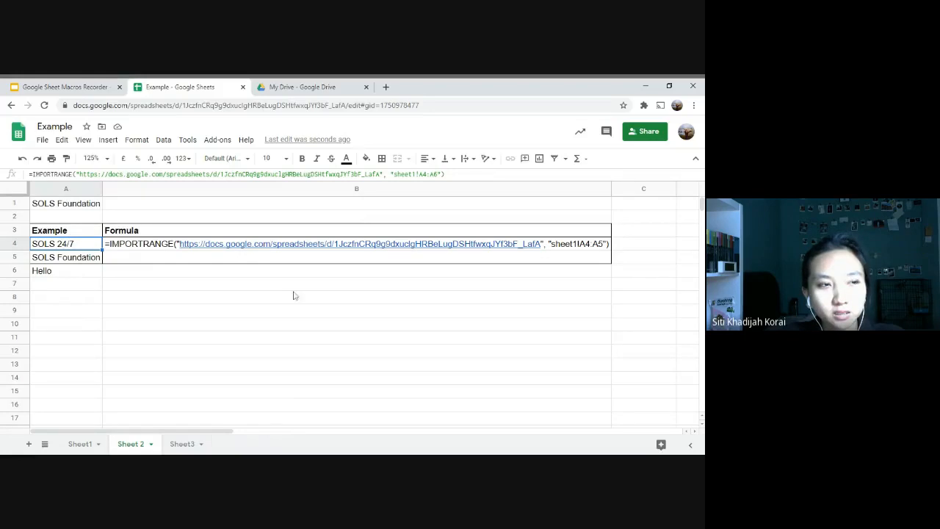
left_click(81, 284)
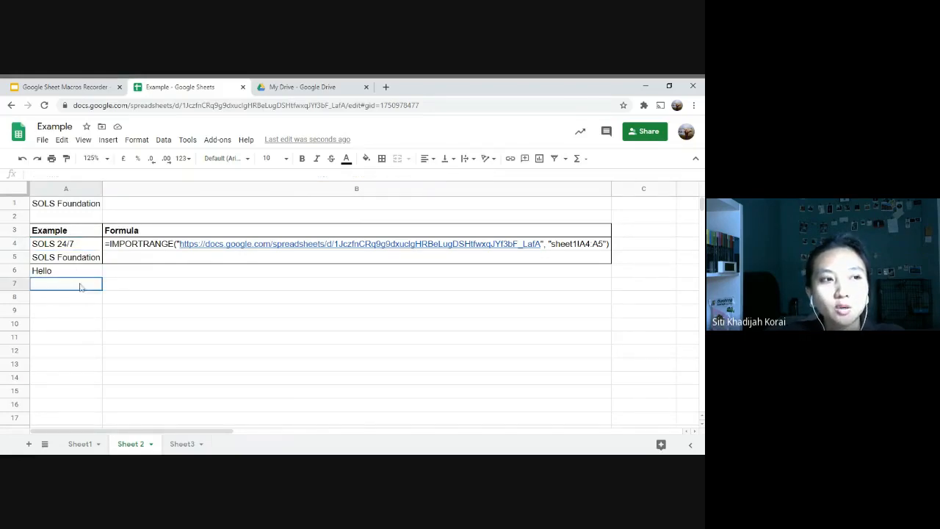
left_click(85, 248)
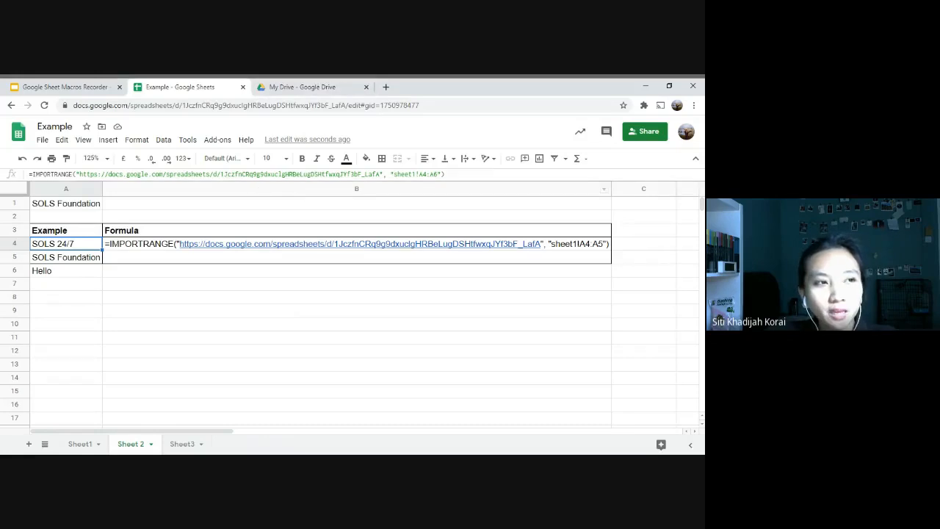
Change the range in the IMPORTRANGE formula in Sheet 2 cell A4 back to sheet1!A4:A5
key("Down")
key("Down")
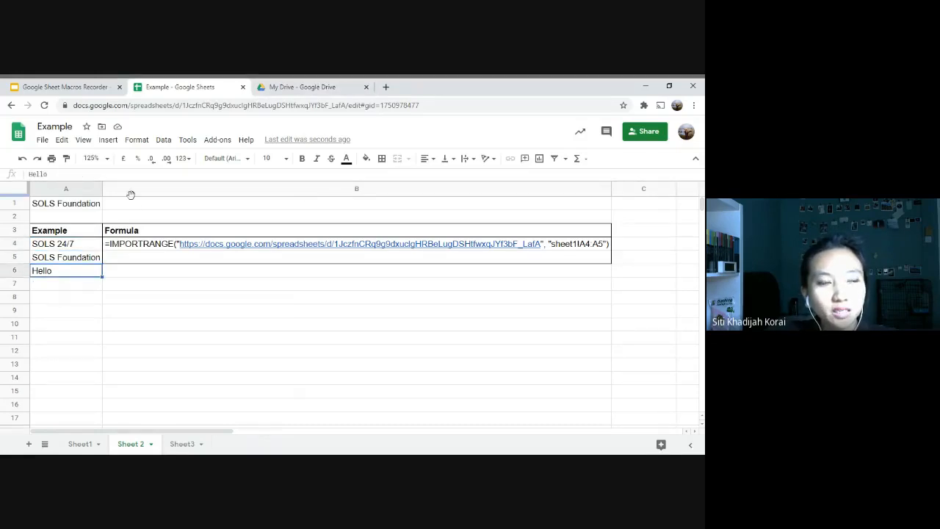
key("Down")
key("Up")
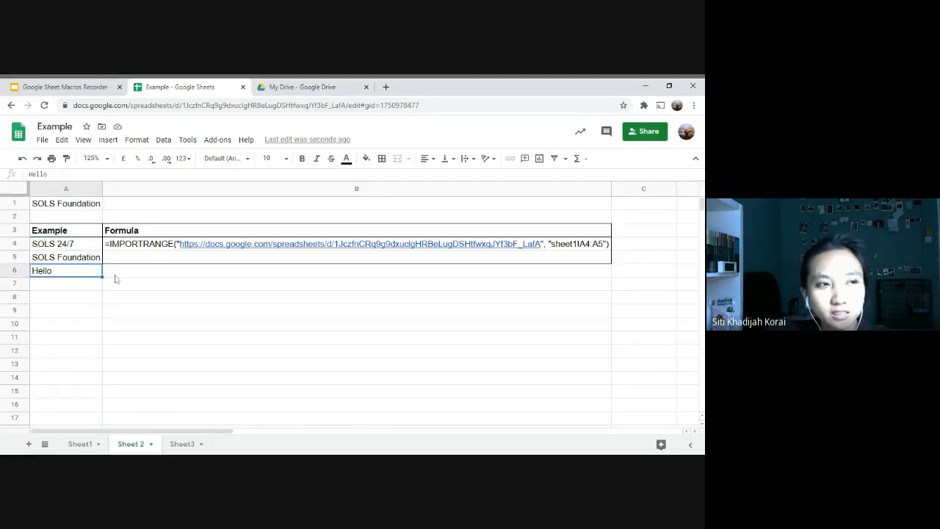
left_click(84, 243)
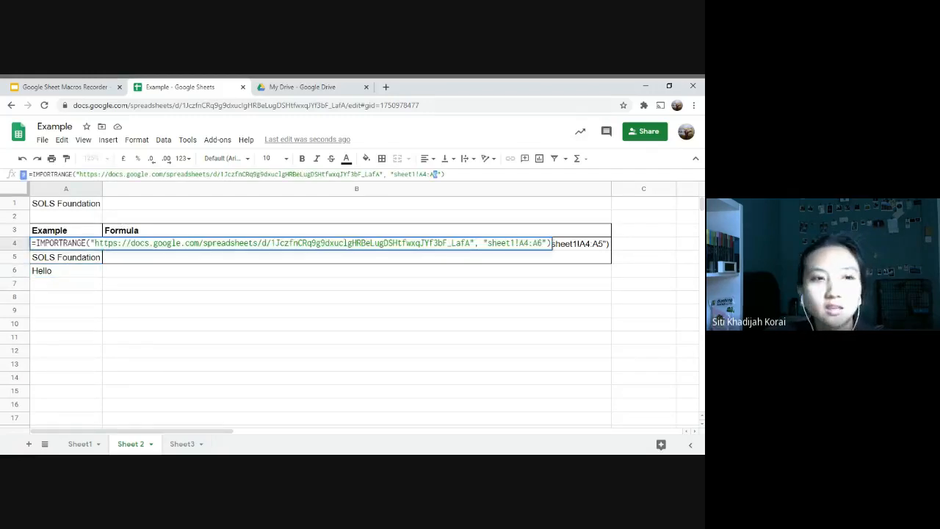
key("Return")
left_click(65, 270)
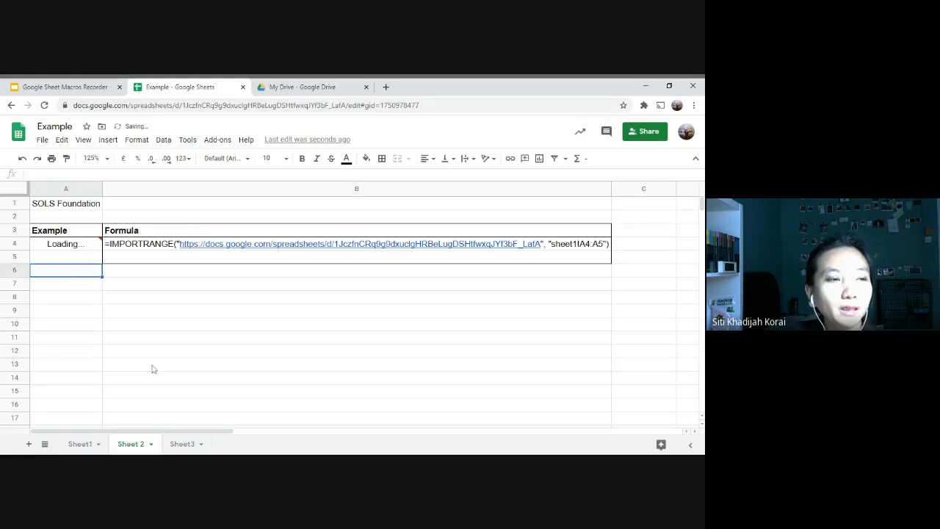
left_click(60, 248)
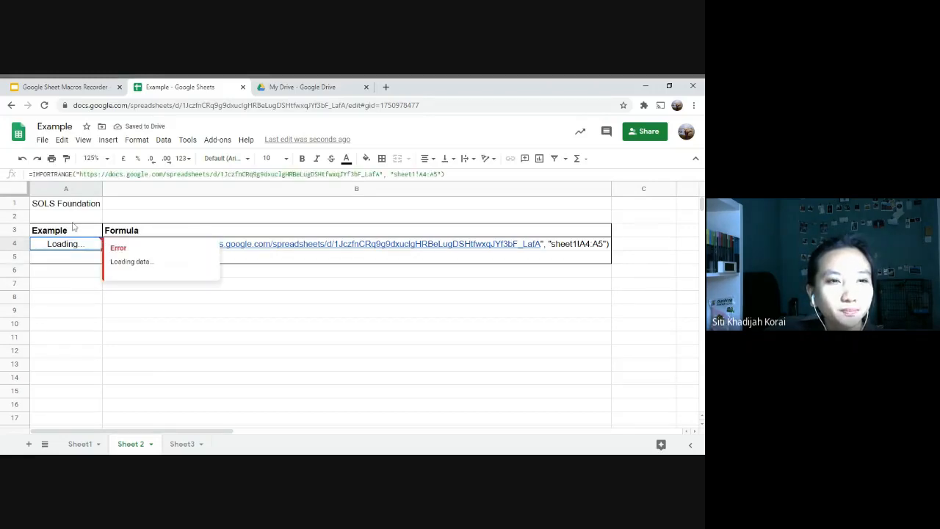
left_click(67, 271)
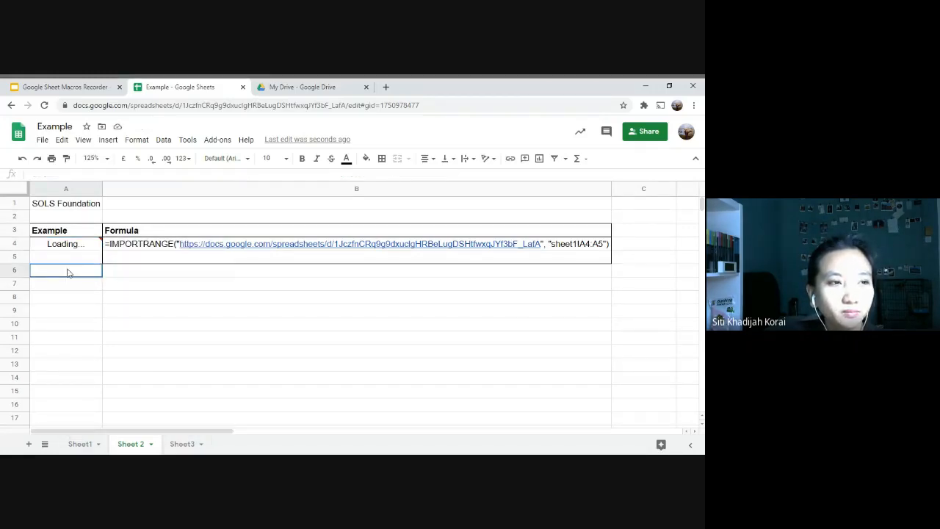
Remove all borders from cells A5:B6 on Sheet 2
left_click_drag(67, 257, 560, 273)
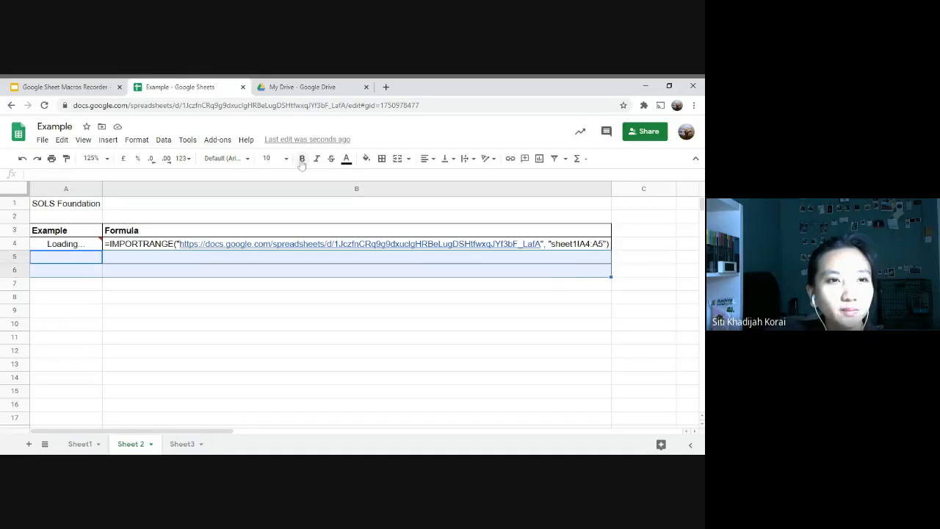
left_click(383, 160)
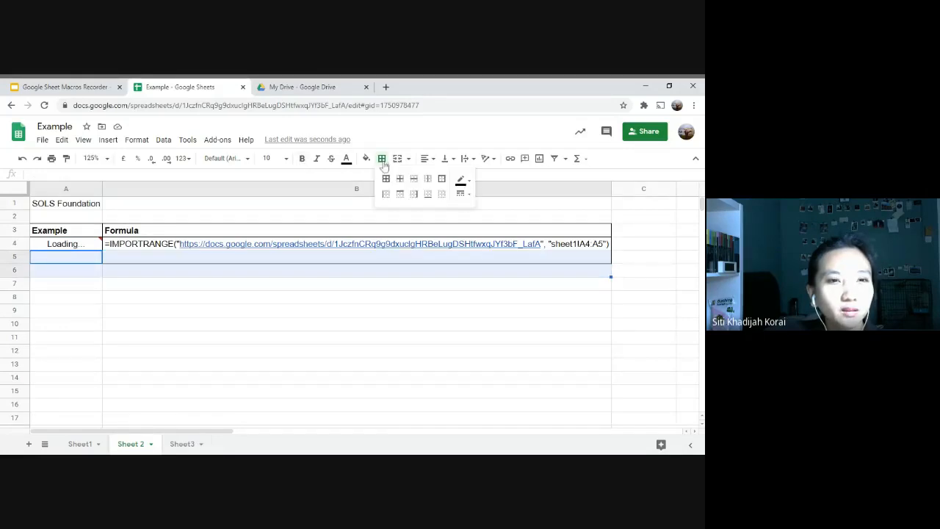
left_click(441, 195)
left_click(198, 365)
Clear the word Hello from cell A6 of Sheet1 and return to Sheet 2
left_click(79, 443)
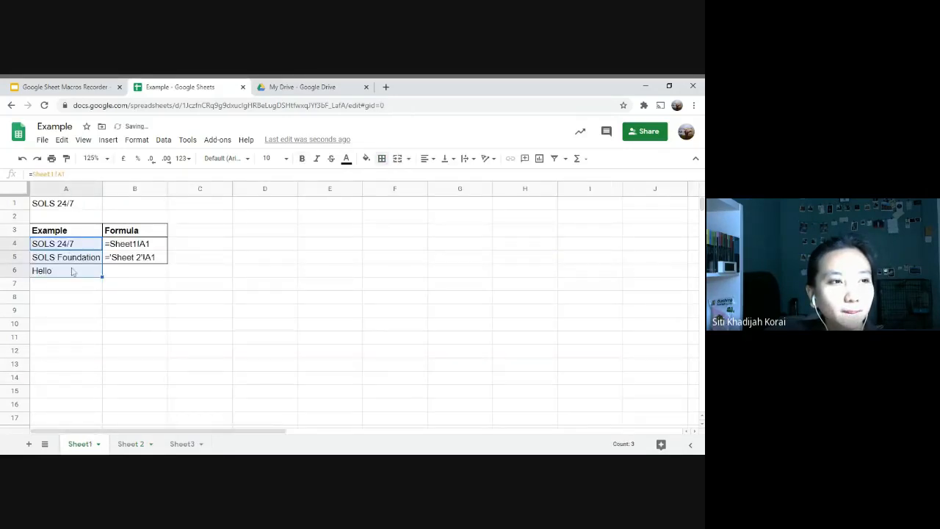
left_click(197, 351)
key("ctrl+shift+Page_Down")
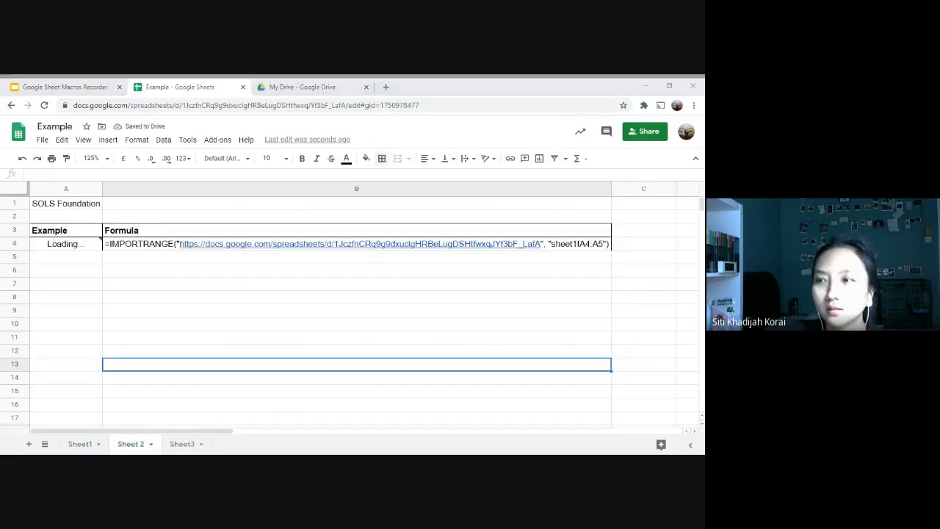
Capitalize the sheet name in the IMPORTRANGE formula in cell A4 so the range reads Sheet1!A4:A5
left_click(74, 246)
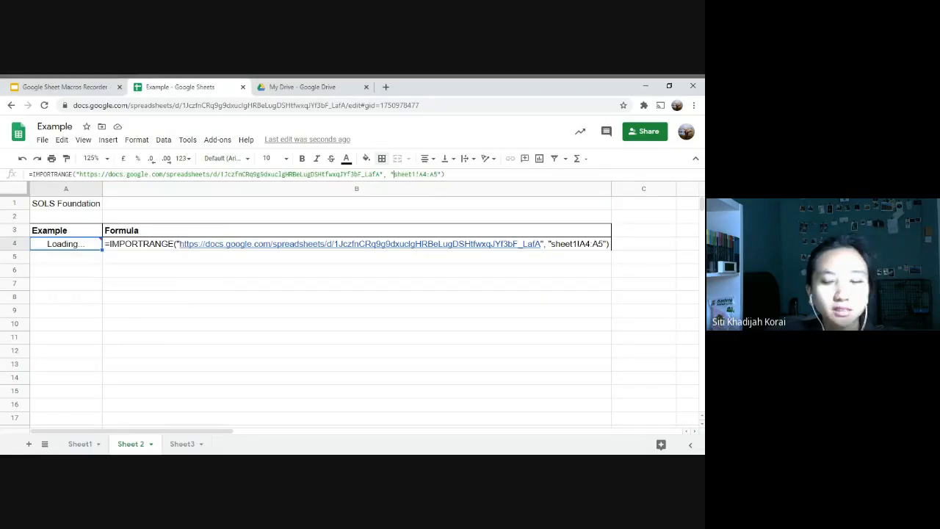
left_click(393, 175)
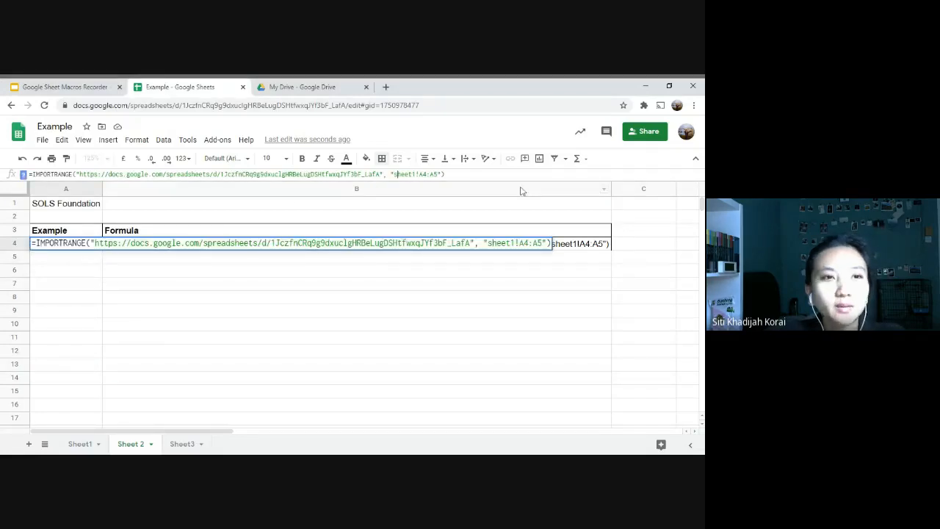
key("Return")
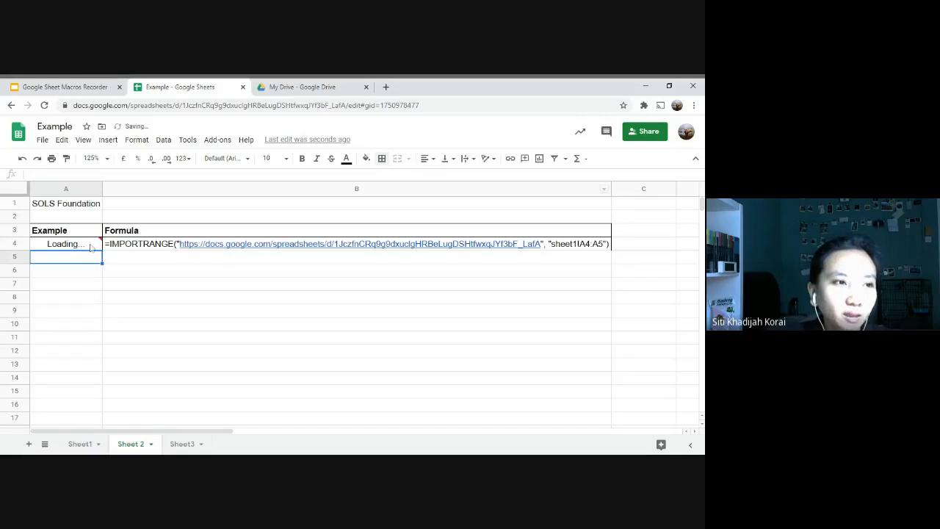
mouse_move(91, 249)
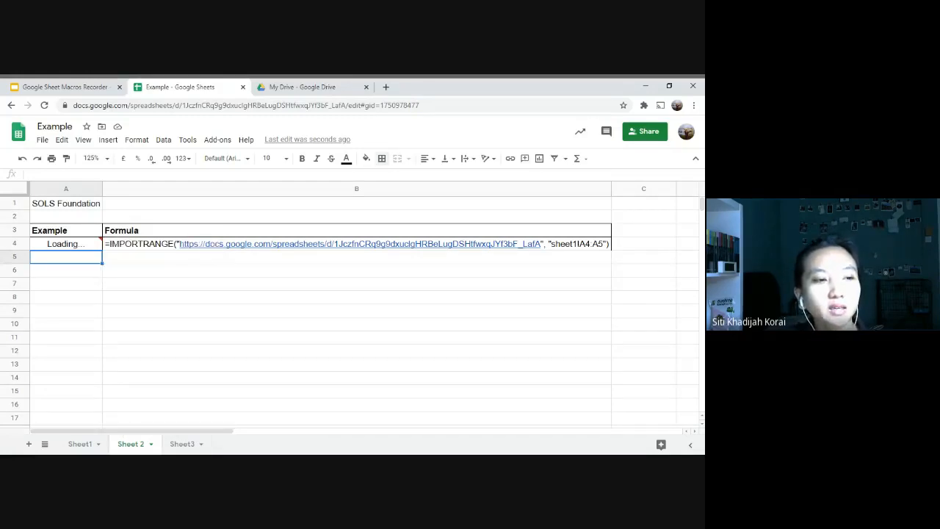
Compare cells A4 and A5 on Sheet1 with the data imported by the formula in A4 on Sheet 2
left_click(81, 443)
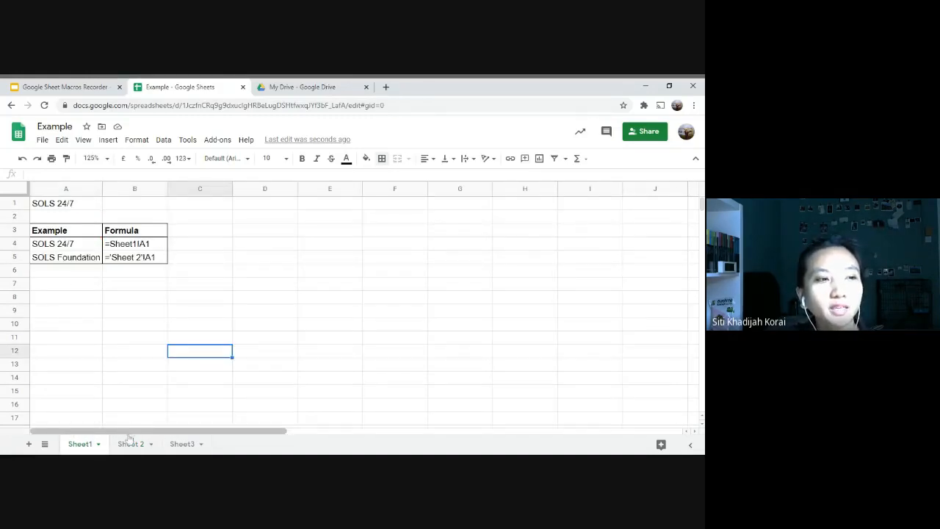
left_click(58, 252)
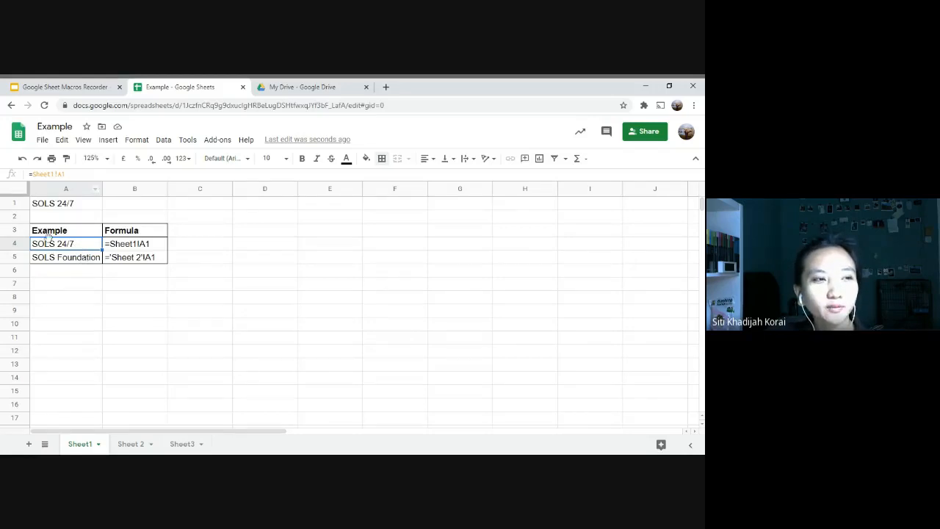
left_click(66, 261)
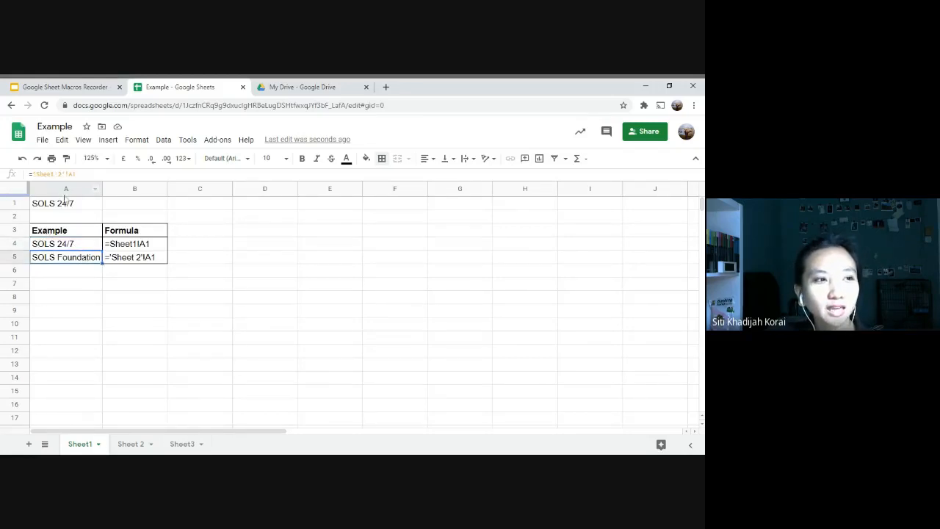
left_click(114, 445)
left_click(80, 245)
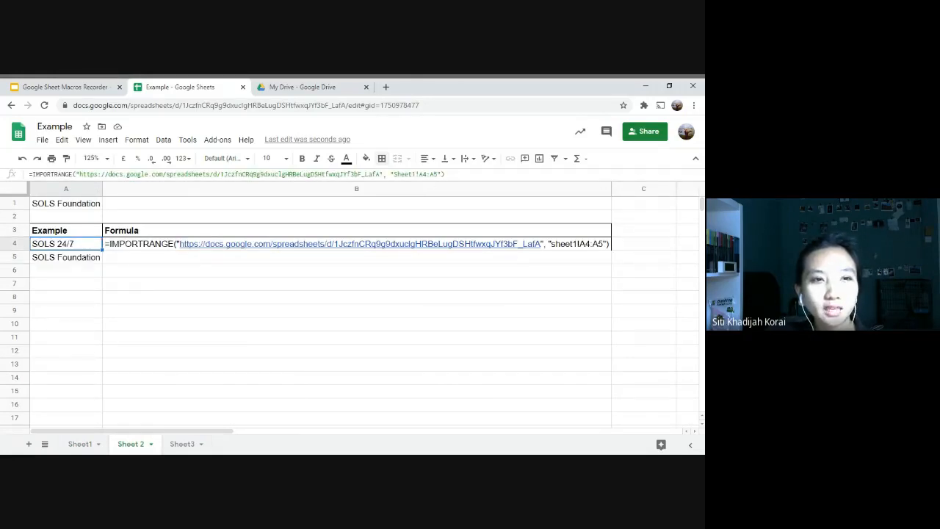
left_click(80, 443)
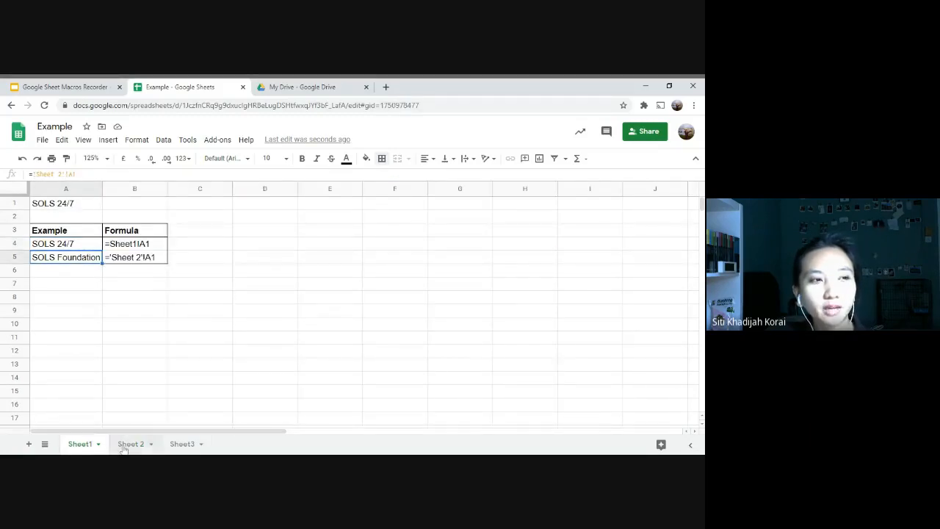
left_click(126, 443)
Enter Example in cell A6 of Sheet 2, directly below the imported data, and check the formula in A4
left_click(90, 270)
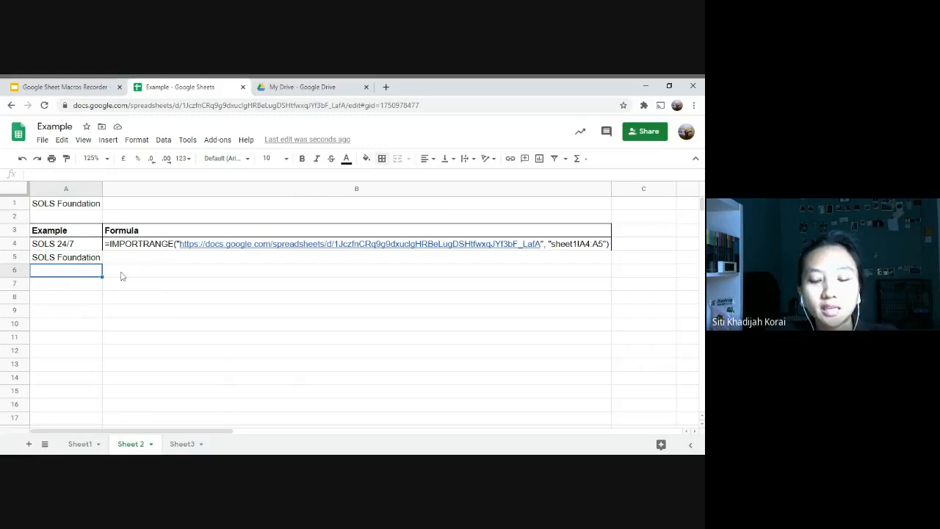
type("Example")
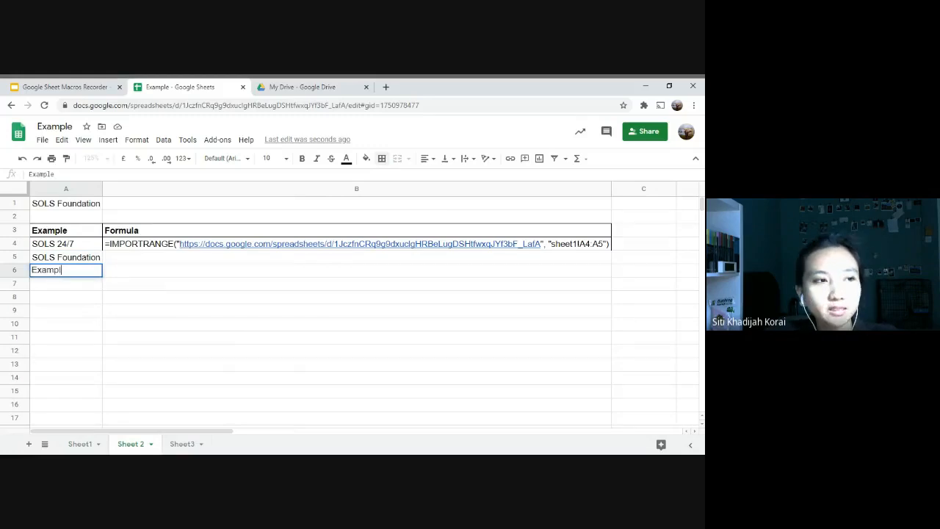
key("Return")
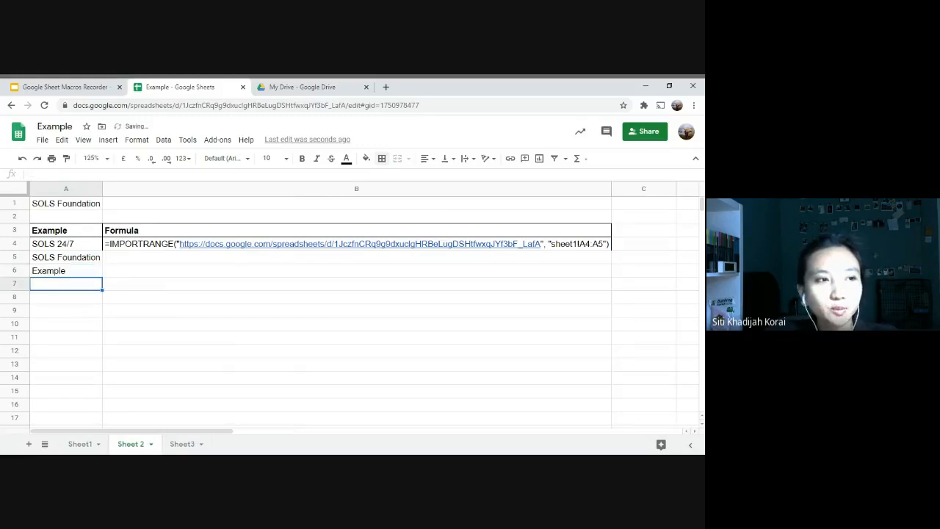
left_click(62, 270)
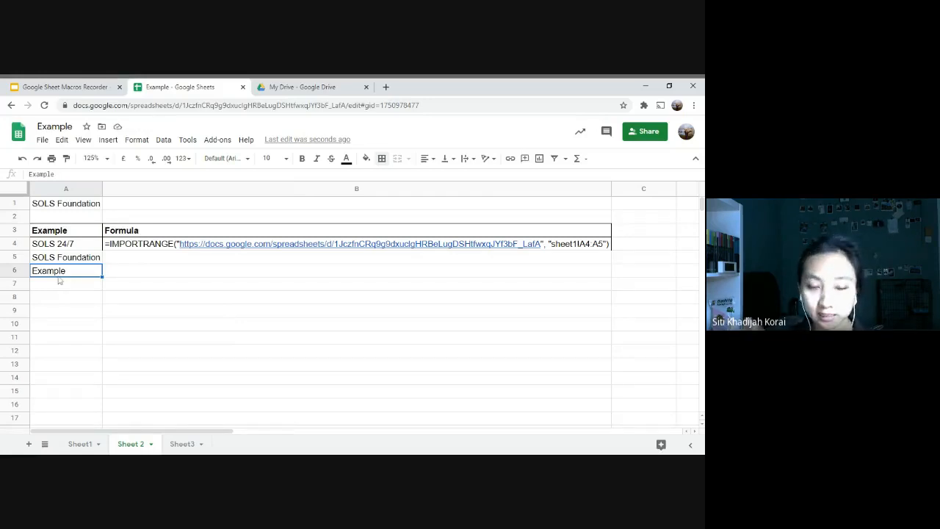
left_click(81, 244)
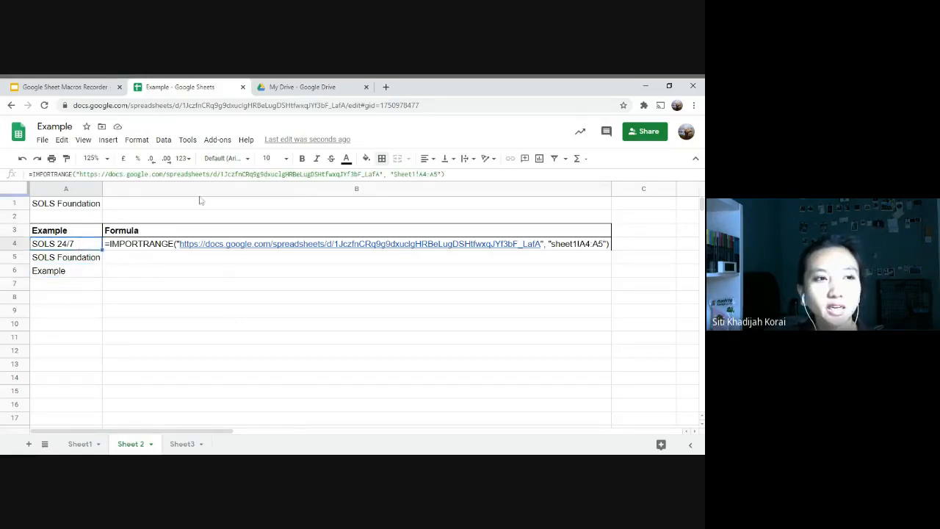
Enter Hello in cell A6 of Sheet1 and review the cells from A4 to A6
left_click(83, 443)
left_click(66, 271)
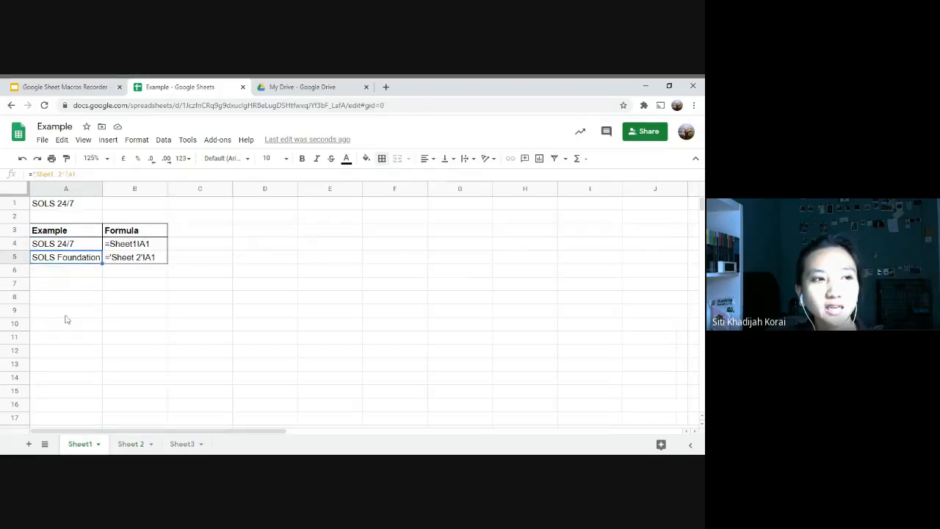
type("Hello")
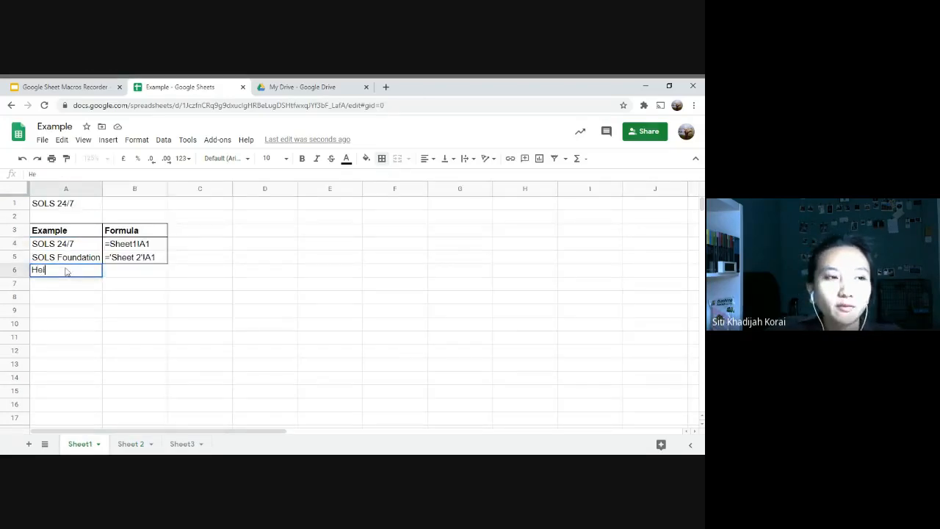
key("Return")
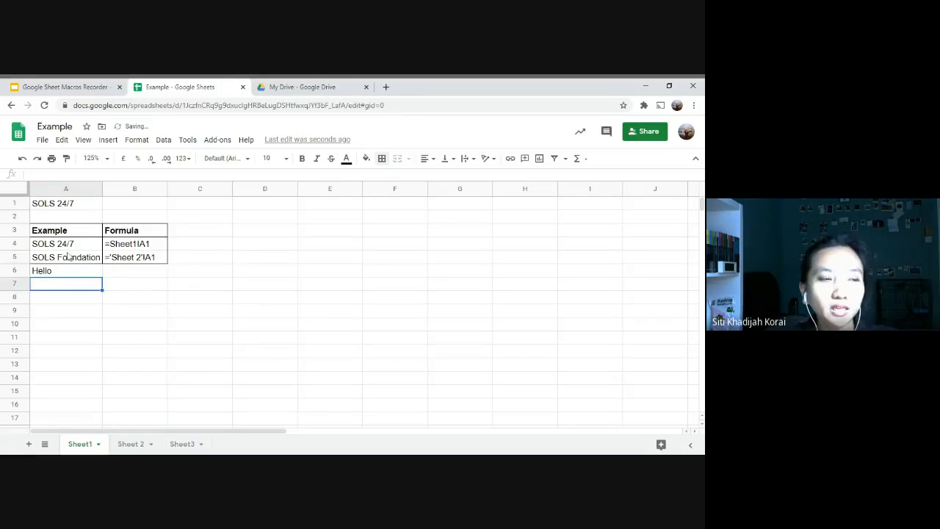
left_click(70, 246)
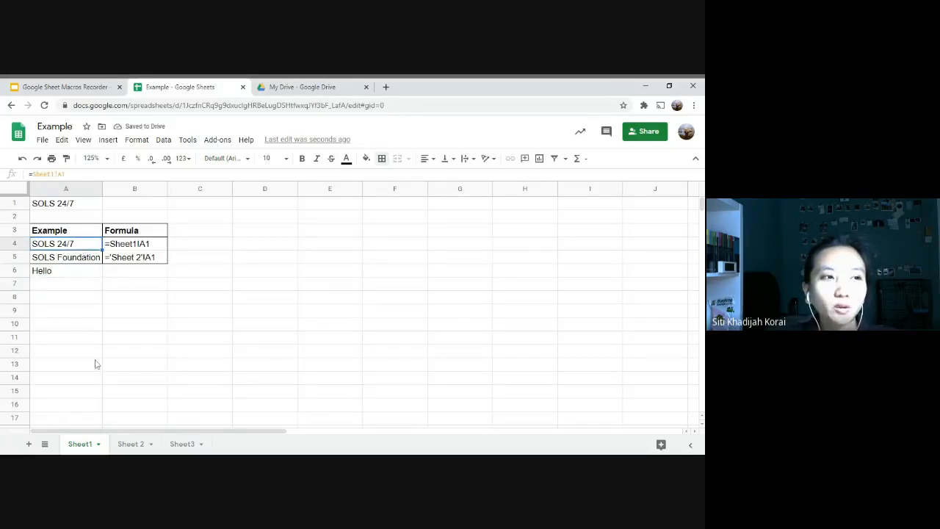
left_click(49, 273)
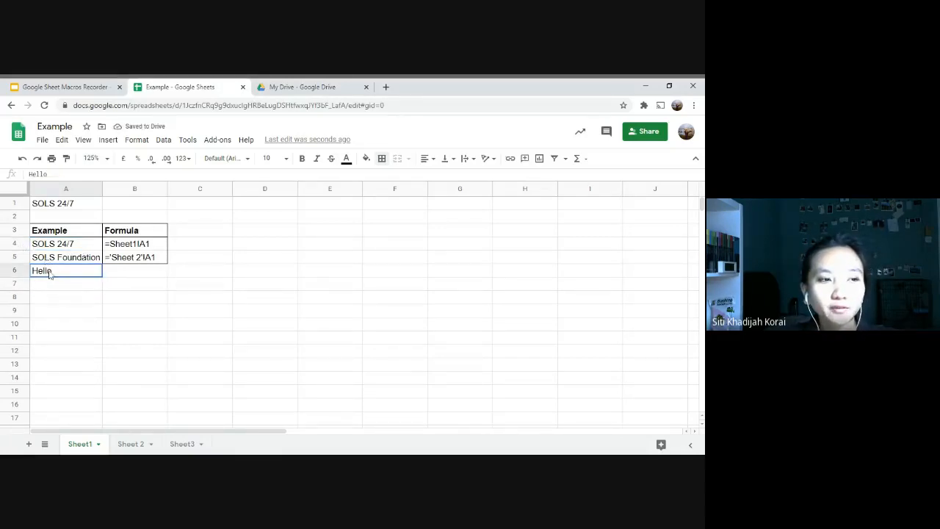
Extend the range in the IMPORTRANGE formula in Sheet 2 cell A4 to Sheet1!A4:A6 and check cells A4 and A6
left_click(123, 444)
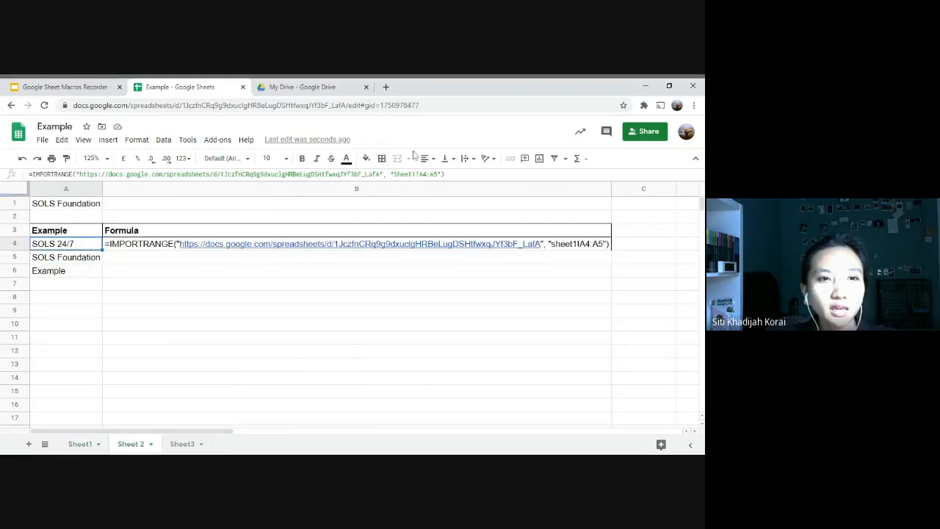
key("BackSpace")
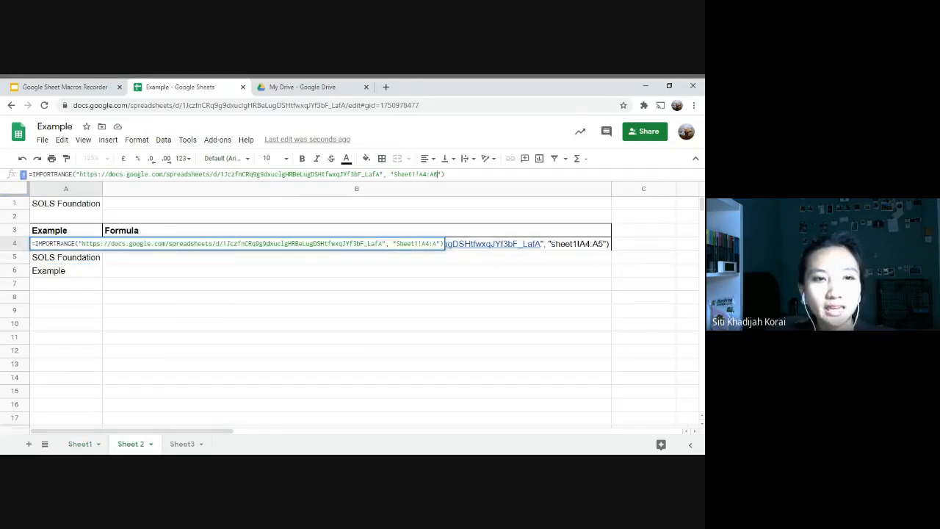
key("Return")
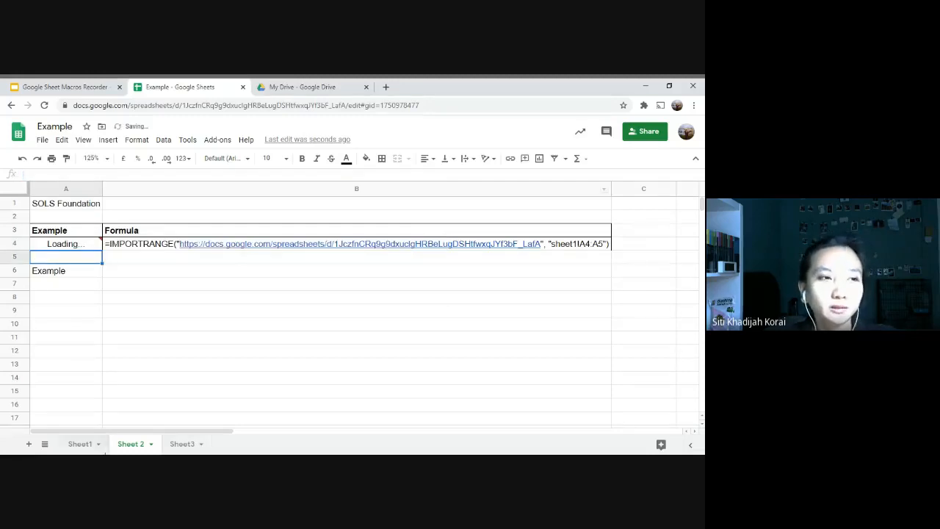
left_click(179, 289)
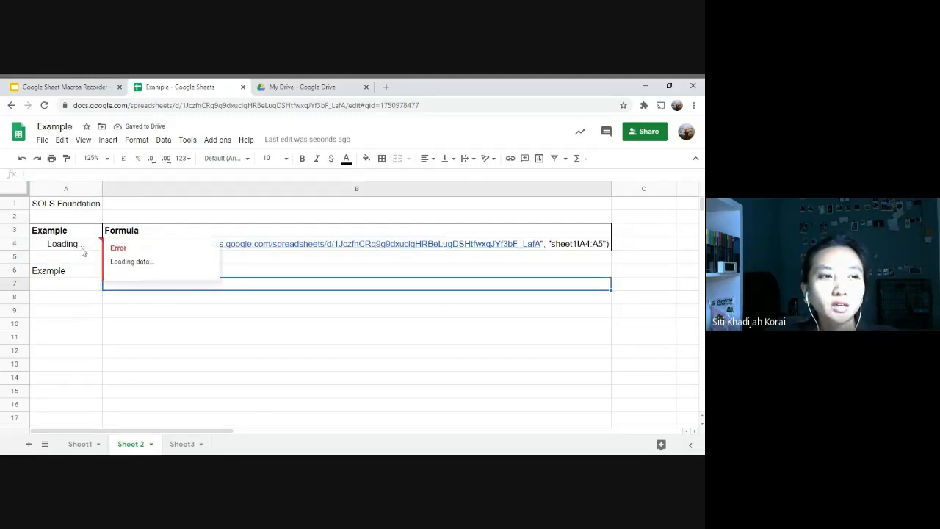
left_click(83, 251)
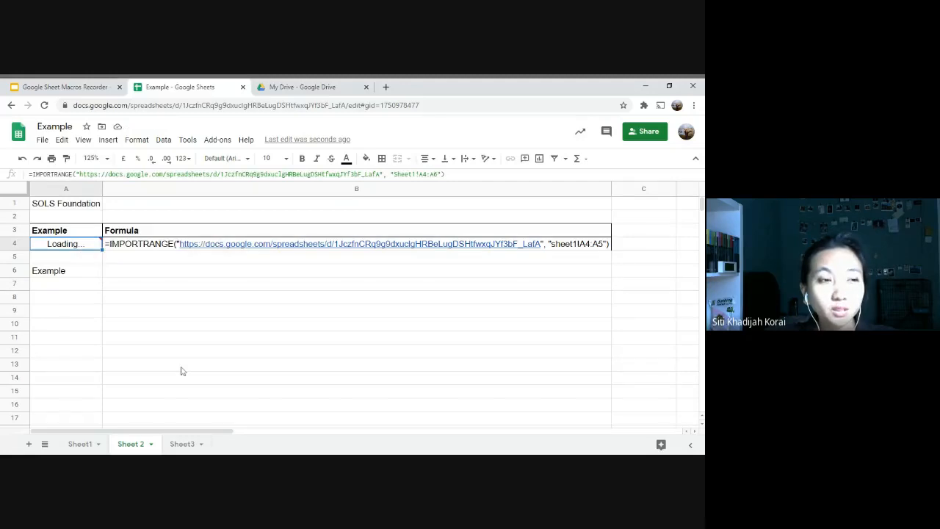
left_click(212, 340)
left_click(55, 274)
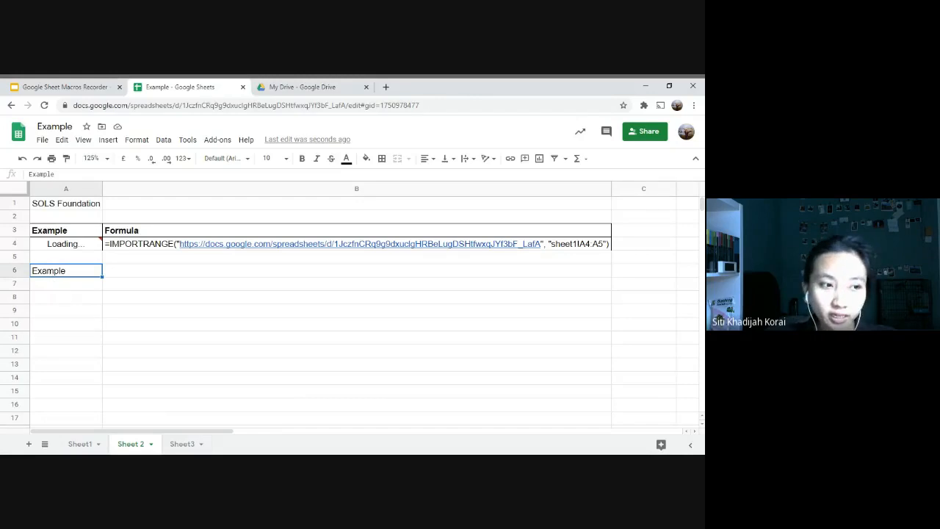
Examine the error note on cell A4 of Sheet 2 against its formula, cell A6 and the source cells on Sheet1
left_click(80, 445)
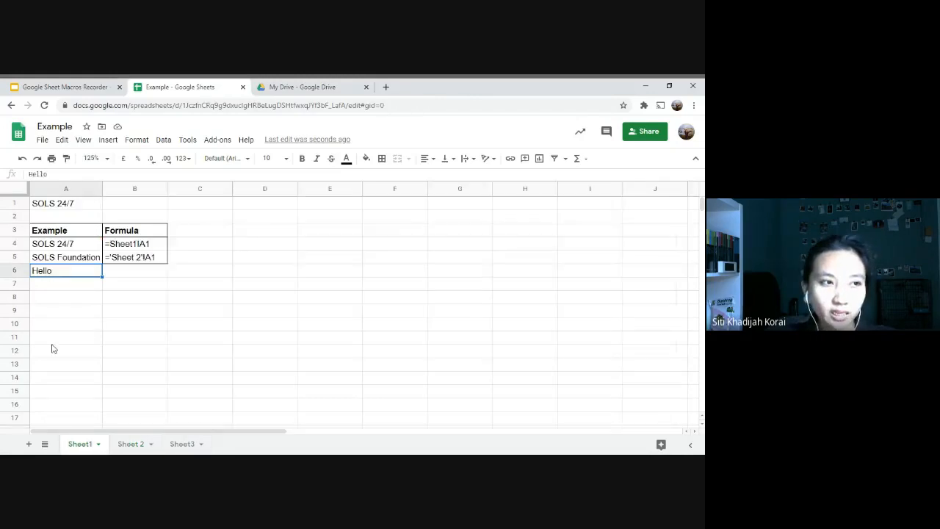
left_click(126, 444)
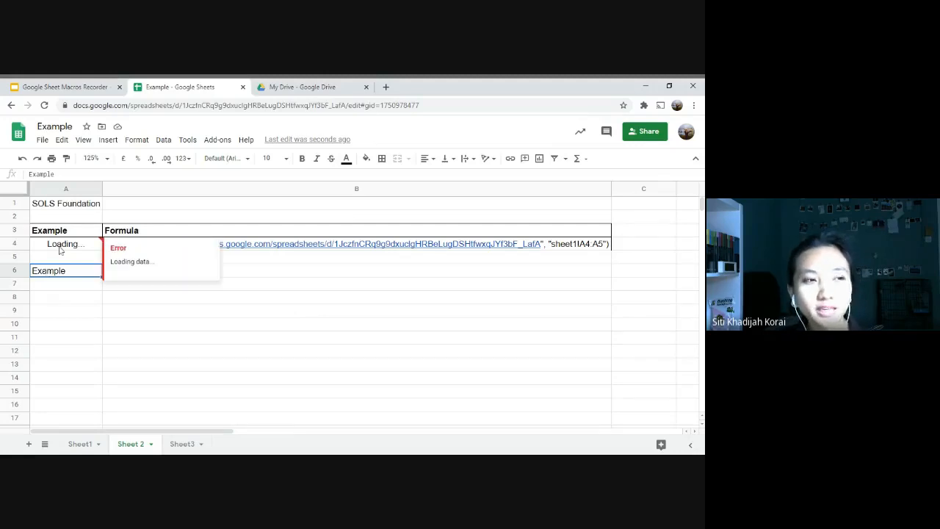
left_click(65, 295)
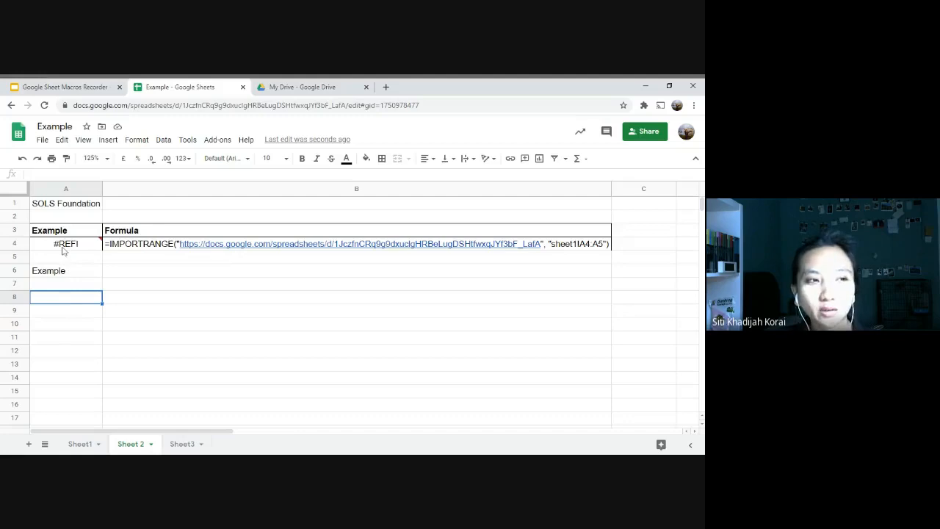
mouse_move(63, 251)
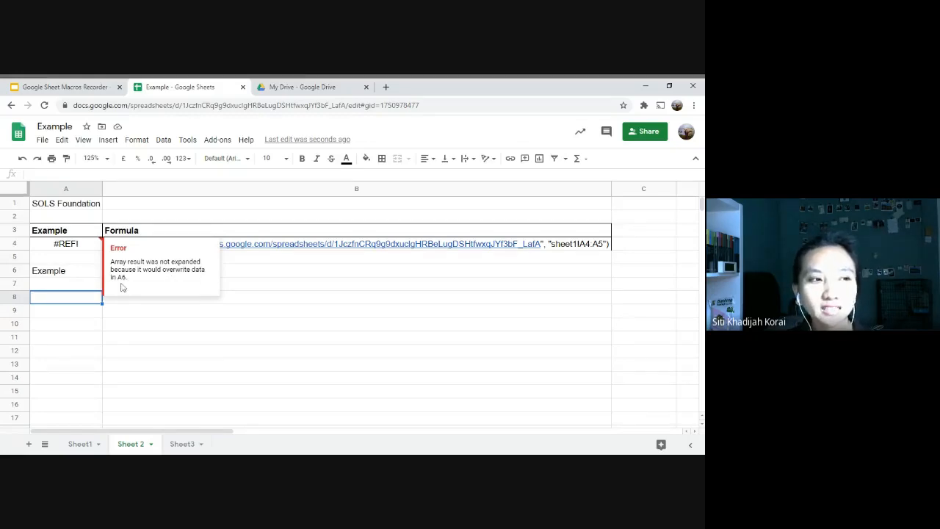
left_click(55, 273)
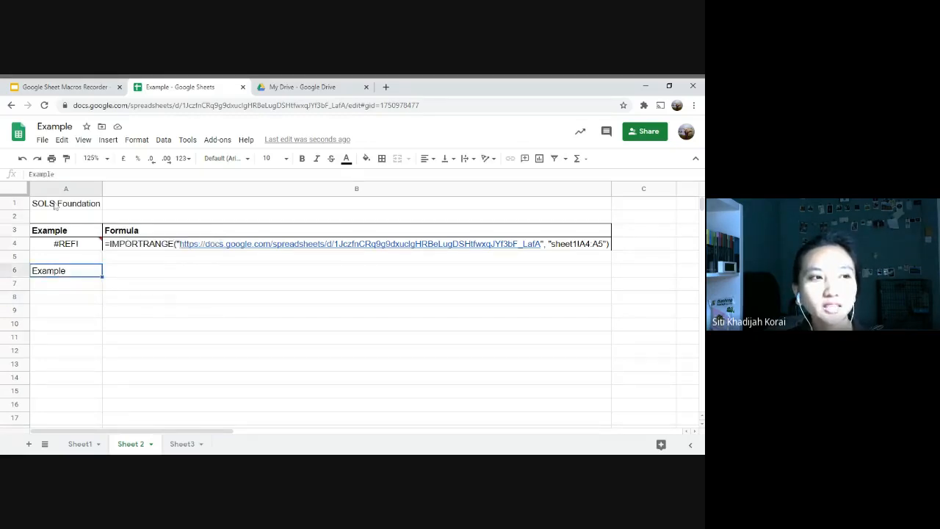
left_click(69, 248)
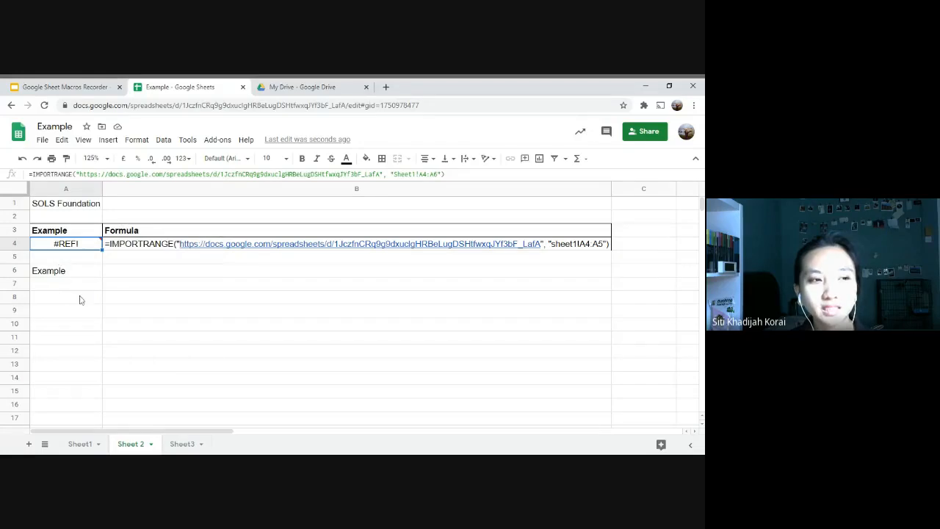
left_click(63, 277)
left_click(61, 250)
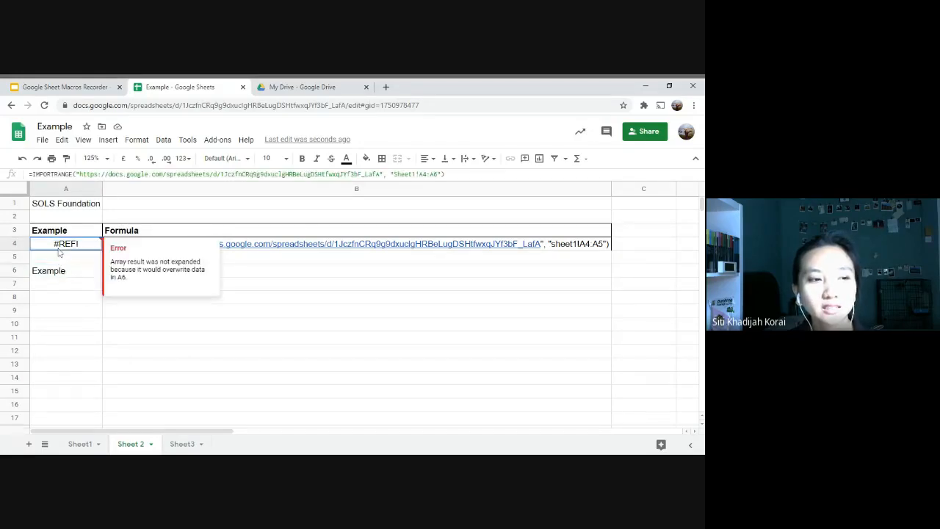
left_click(80, 444)
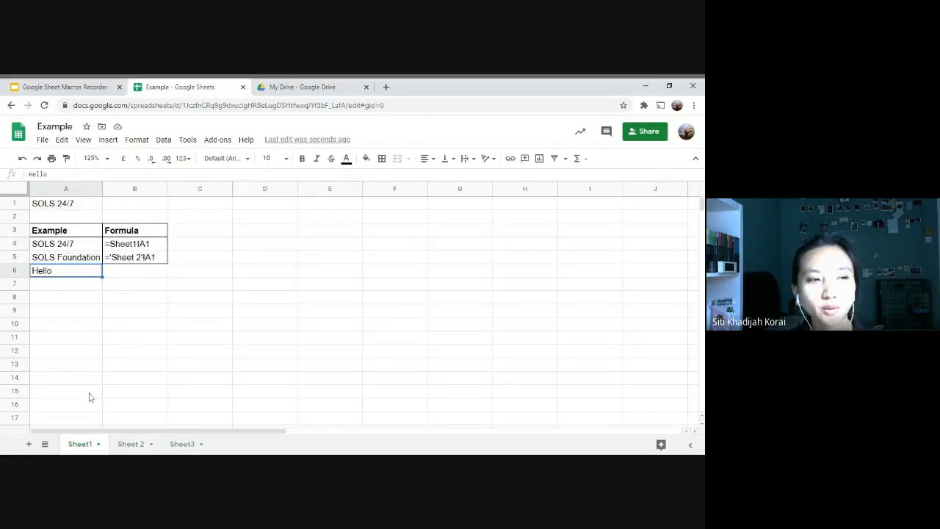
left_click(130, 443)
mouse_move(68, 250)
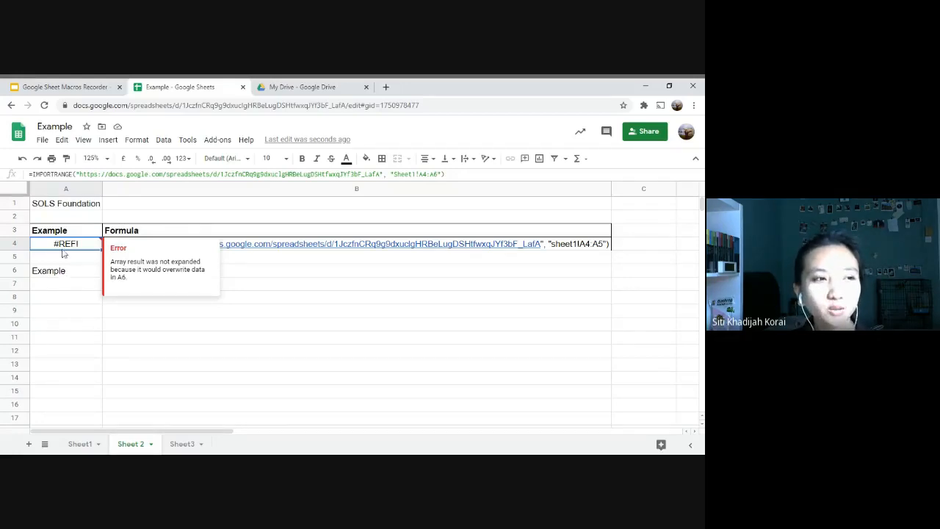
Clear the text Example from cell A6 of Sheet 2 and compare the imported range with the source cells on Sheet1
left_click(66, 272)
key("ctrl+alt+shift+1")
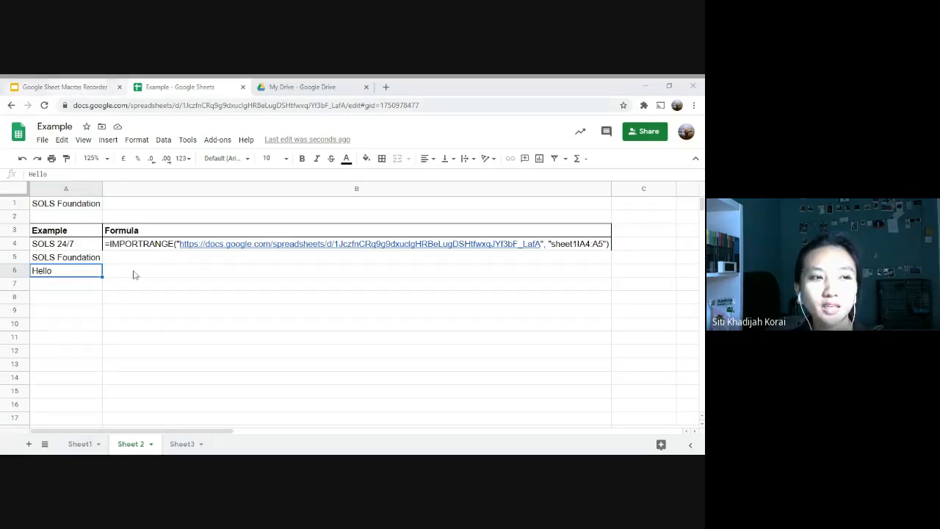
left_click(81, 441)
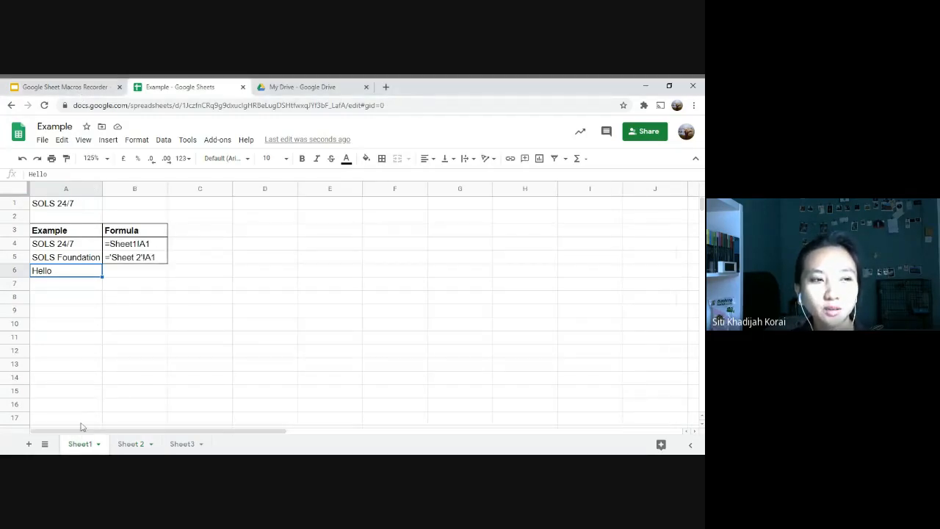
left_click(118, 258)
left_click(132, 443)
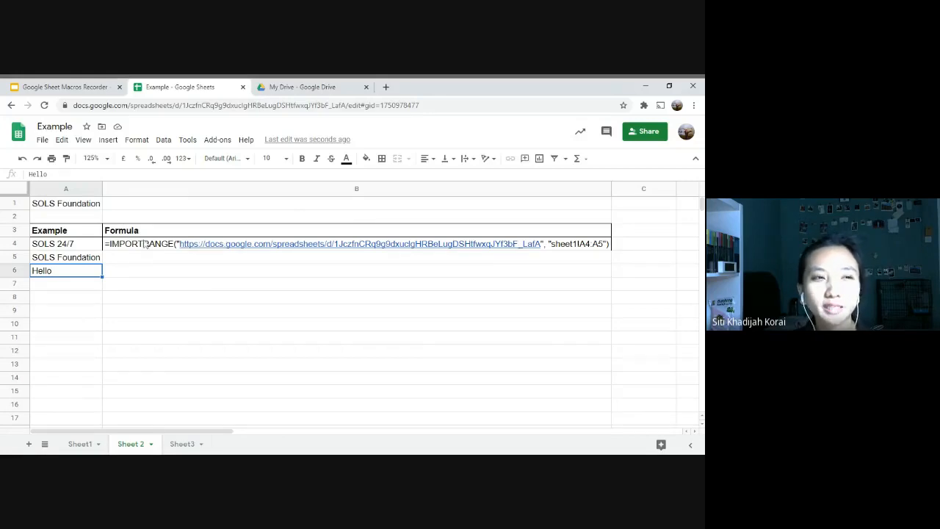
Switch to the Google Sheet Macros Recorder presentation, present it from slide 13 and advance to the Mathematical Operators slide
left_click(69, 91)
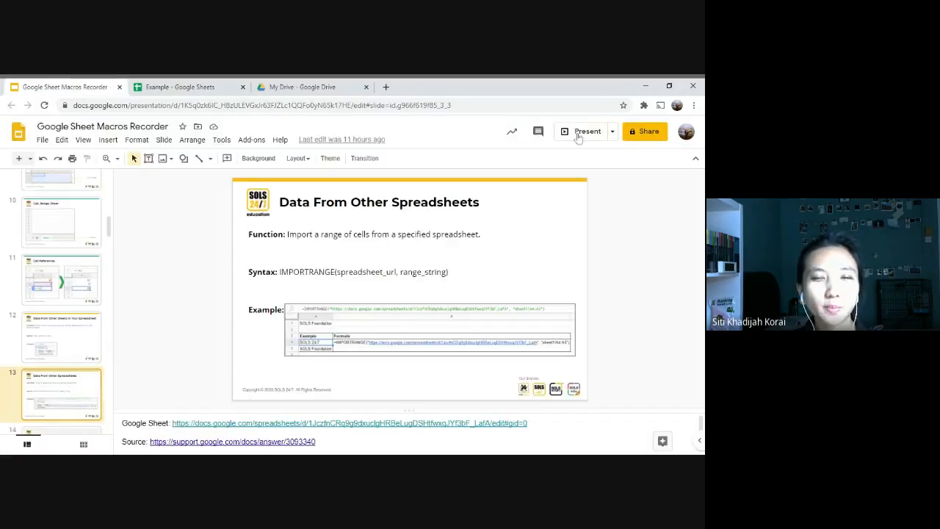
left_click(580, 133)
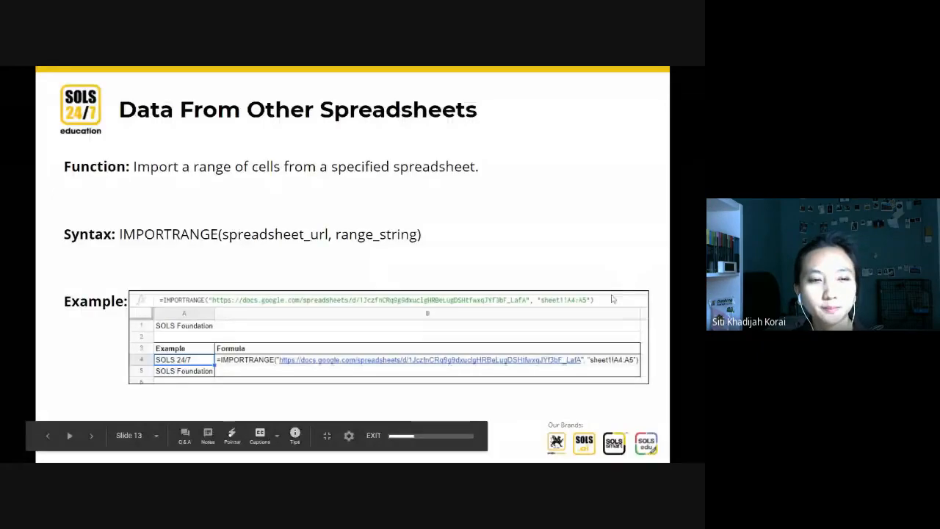
left_click(612, 295)
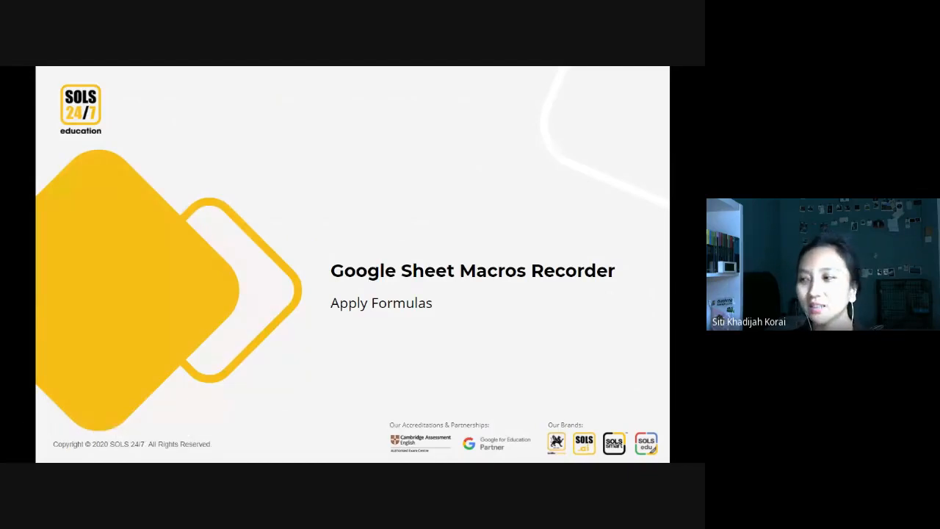
left_click(612, 300)
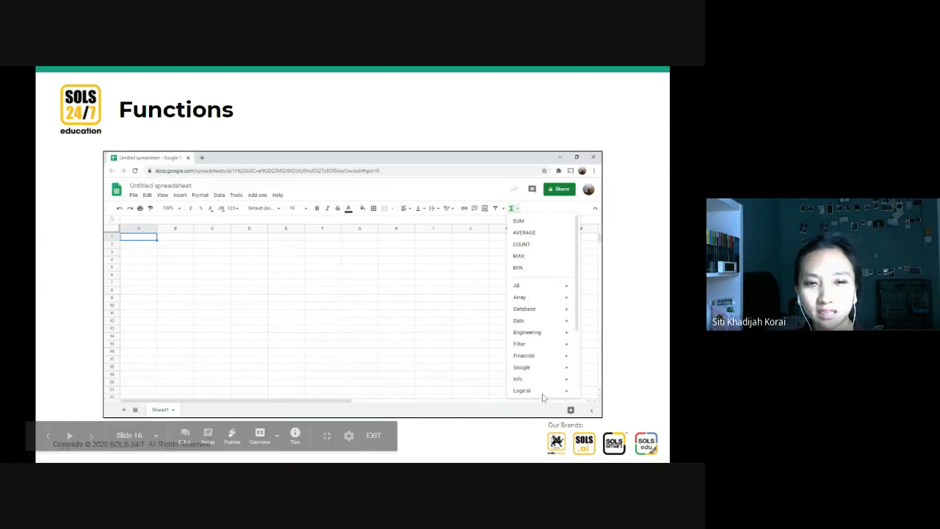
left_click(424, 286)
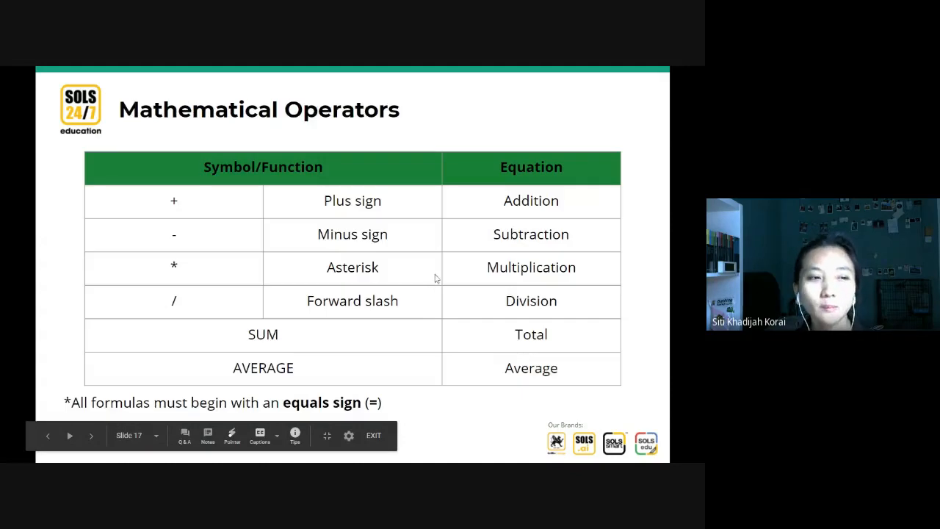
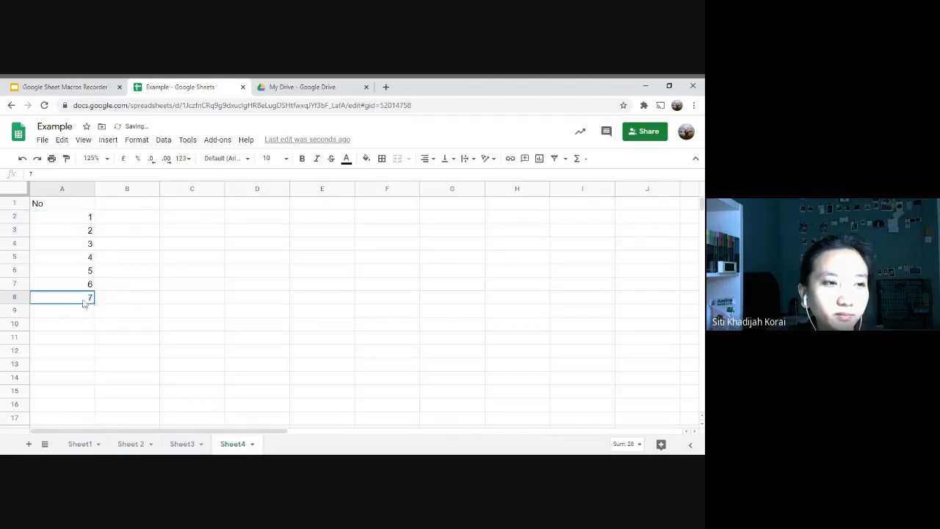
Delete the number 7 from cell A8 of Sheet4, select cell B1 and check Sheet1 for reference
key("Delete")
left_click(138, 204)
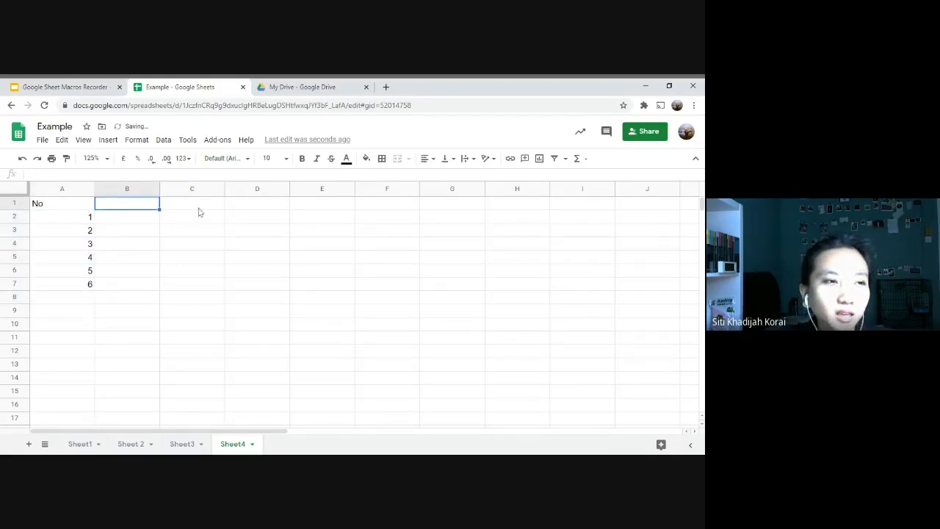
left_click(80, 444)
left_click(231, 444)
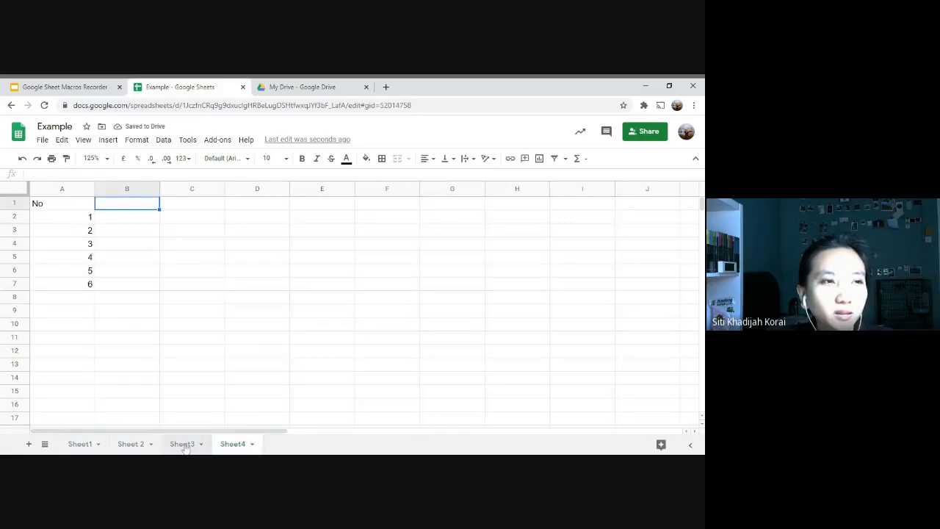
Open the Record Macro spreadsheet from Google Drive and add a new blank sheet after Sheet2
left_click(301, 87)
double_click(323, 213)
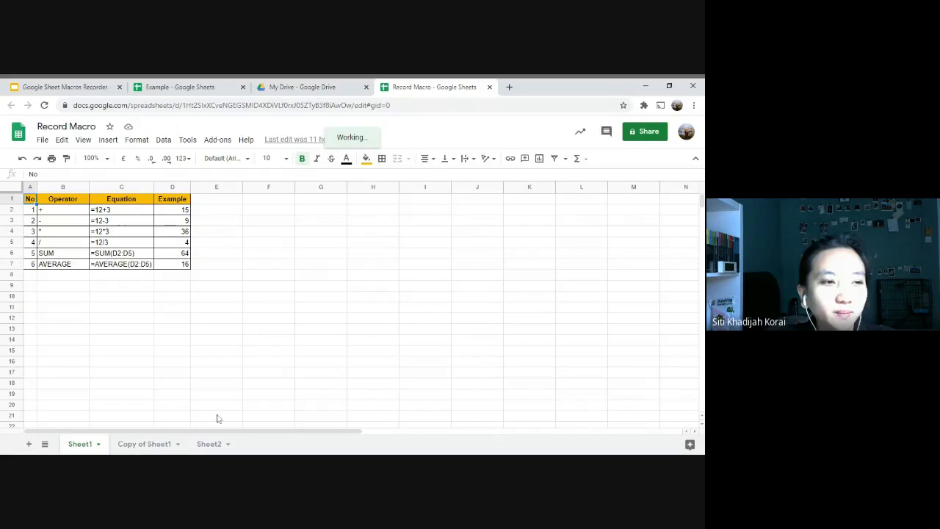
left_click_drag(123, 445, 264, 442)
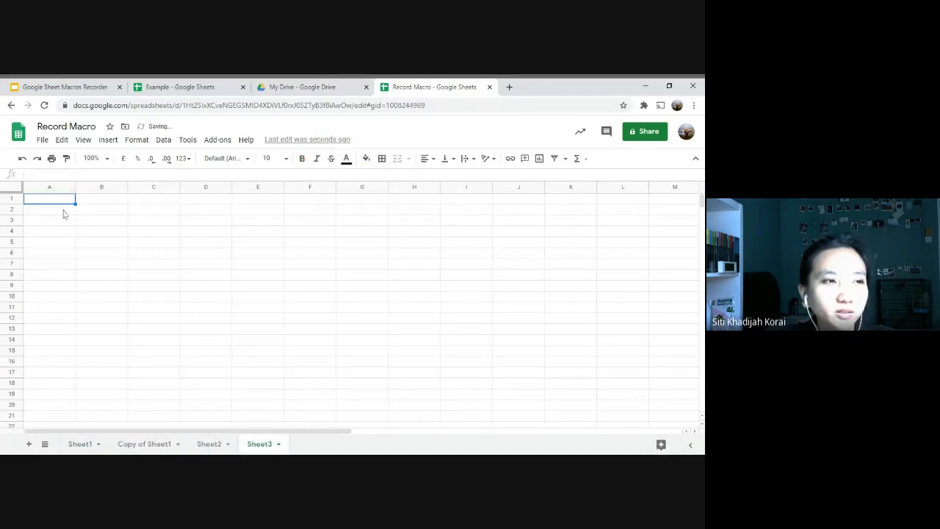
Enter the header no in cell A1 of Sheet3 and fill A2 to A7 with the numbers 1 to 6
type("no")
key("Return")
type("1")
key("Return")
type("2")
key("Return")
left_click_drag(66, 213, 81, 266)
left_click(103, 203)
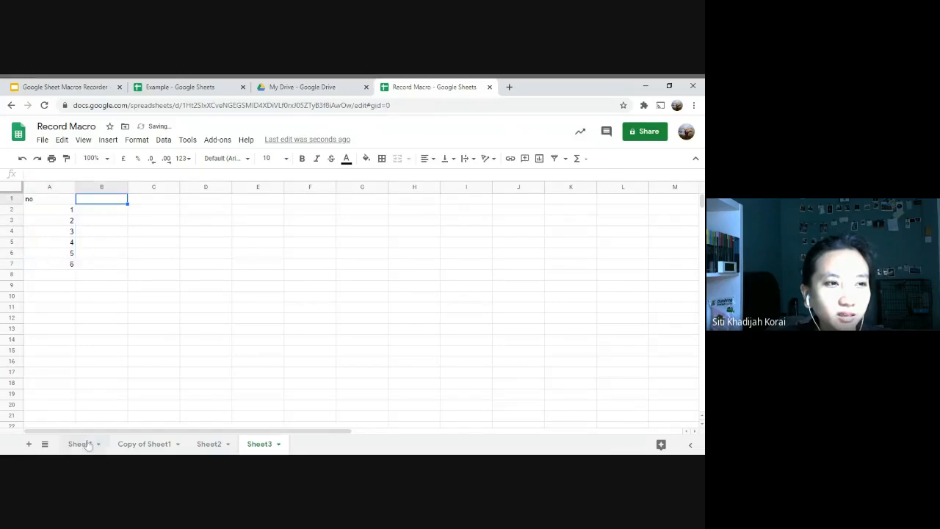
Check the headers on Sheet1, then enter Operator in B1 and Equation in C1 of Sheet3
left_click(80, 443)
left_click(252, 445)
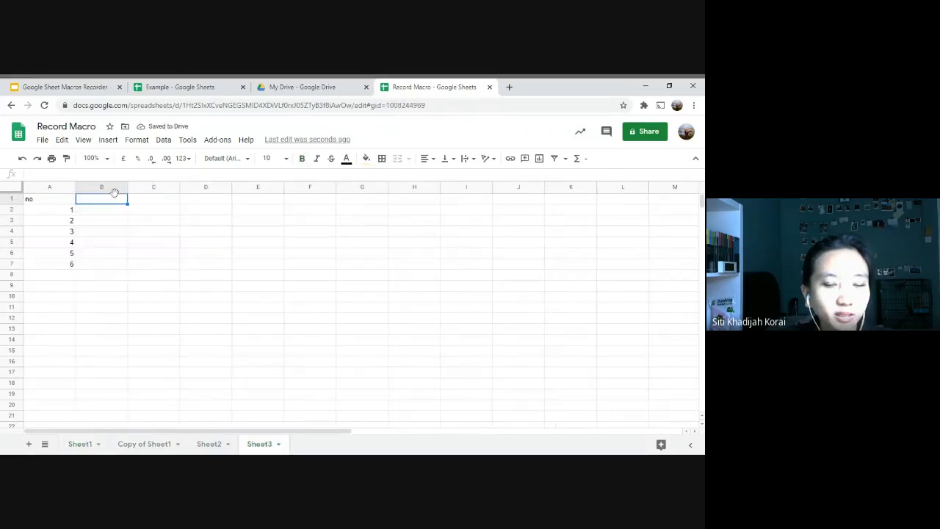
type("Operat")
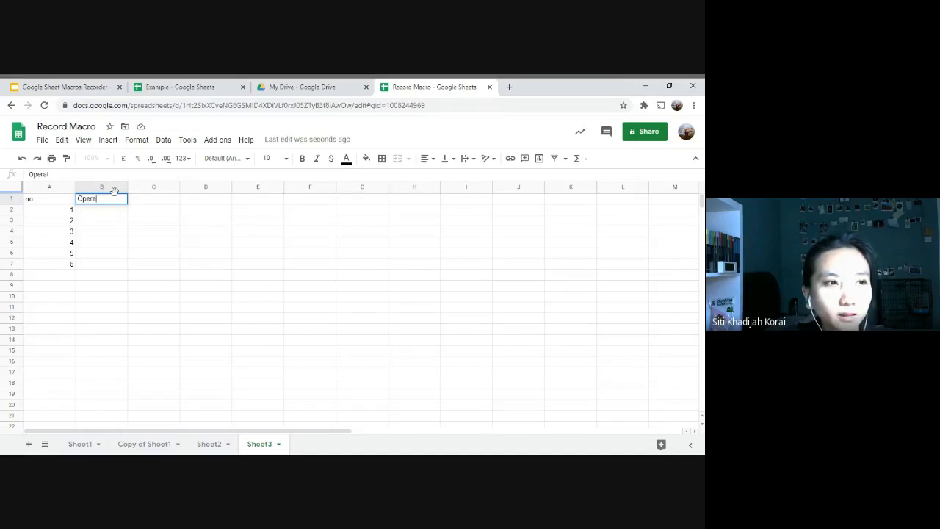
type("or")
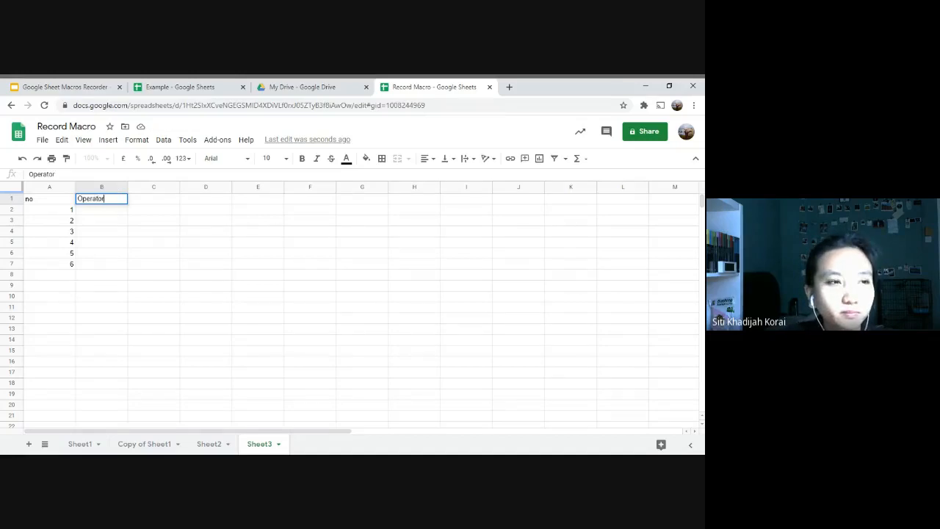
key("Tab")
type("O")
key("Escape")
type("Eq")
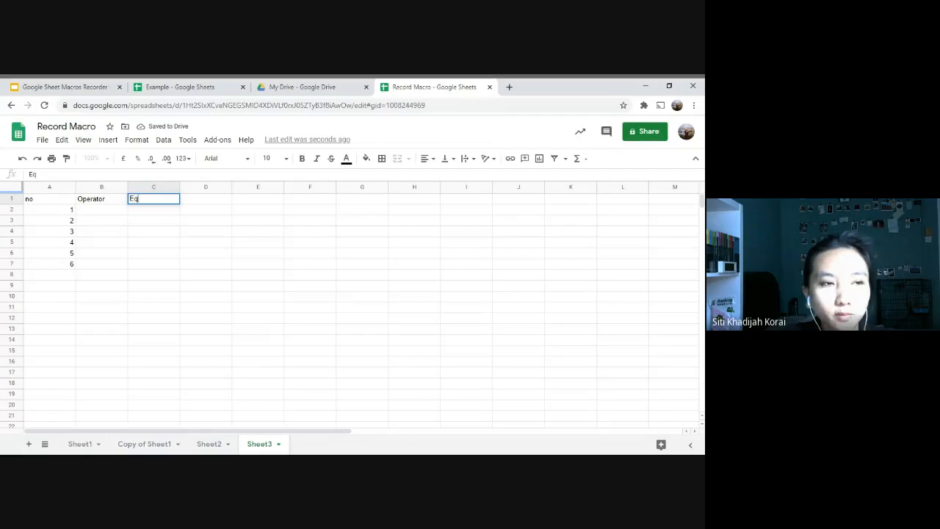
type("ualion")
key("Return")
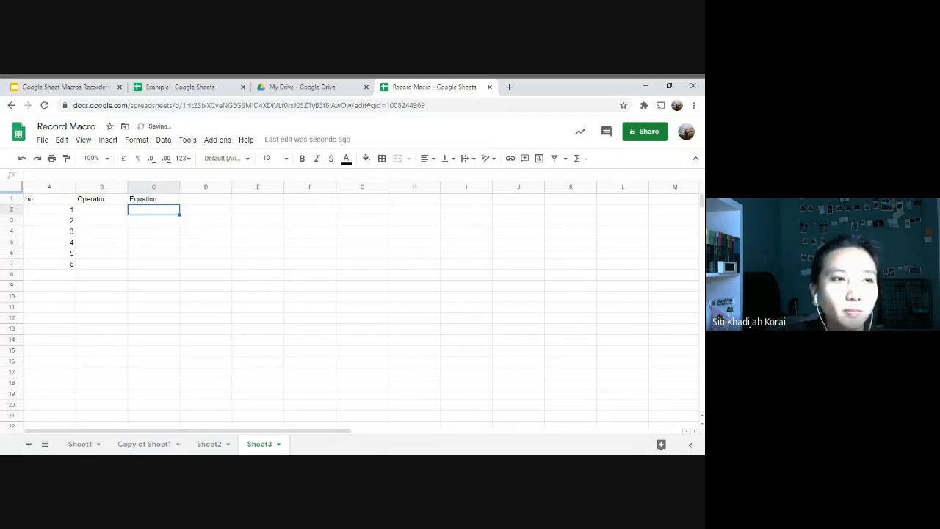
Check the last table header on Sheet1 and enter Example in cell D1 of Sheet3
left_click(80, 444)
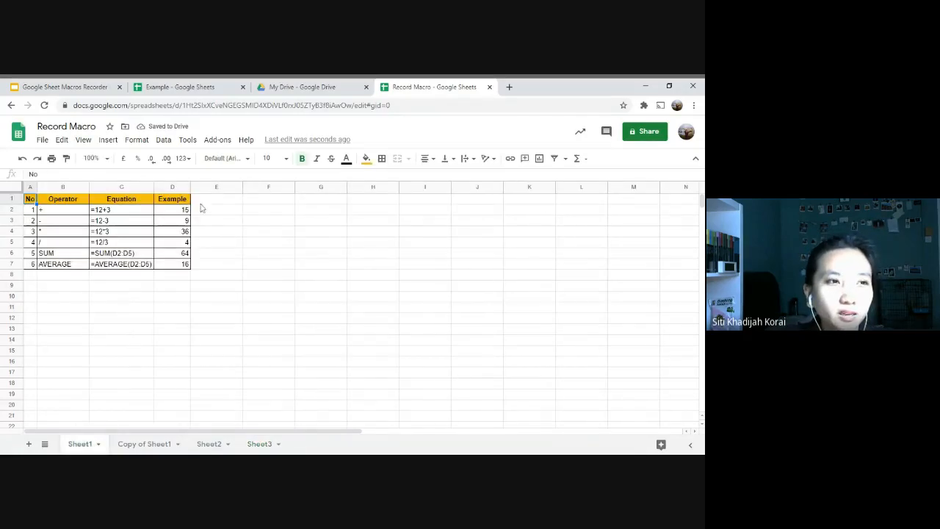
left_click(259, 443)
type("Example")
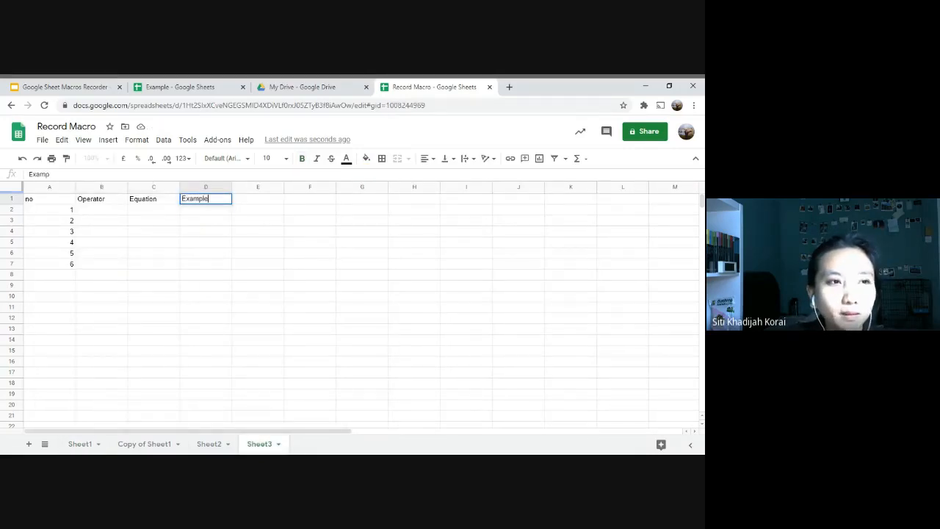
key("Return")
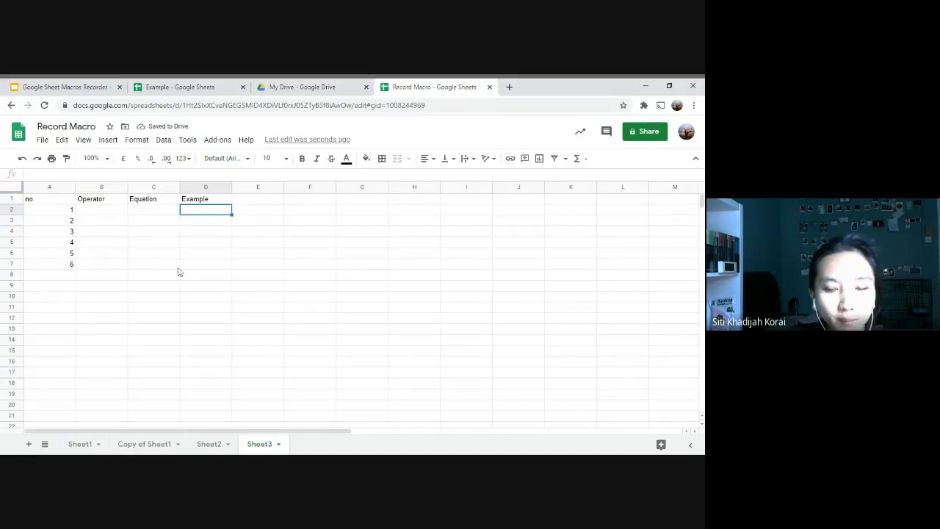
Review the header cells from No to Example in row 1 of Sheet1
left_click(82, 445)
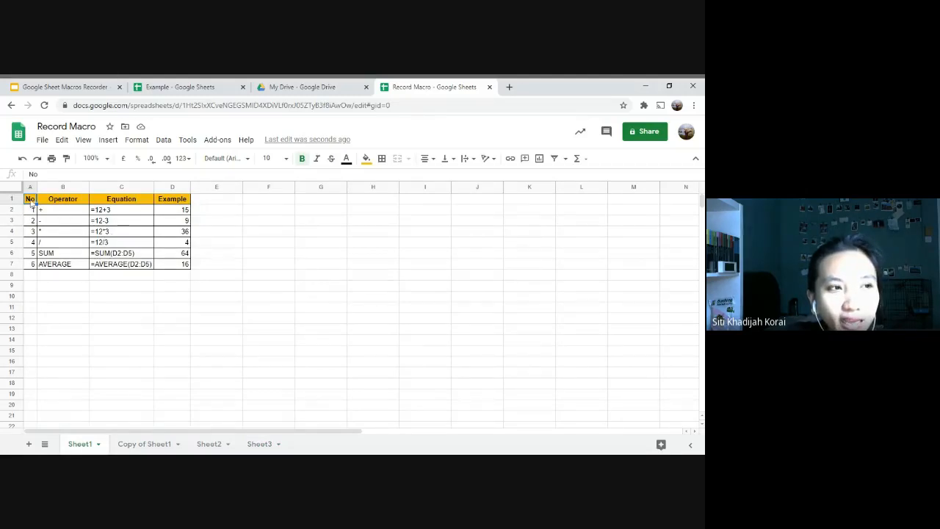
left_click(131, 201)
left_click(174, 202)
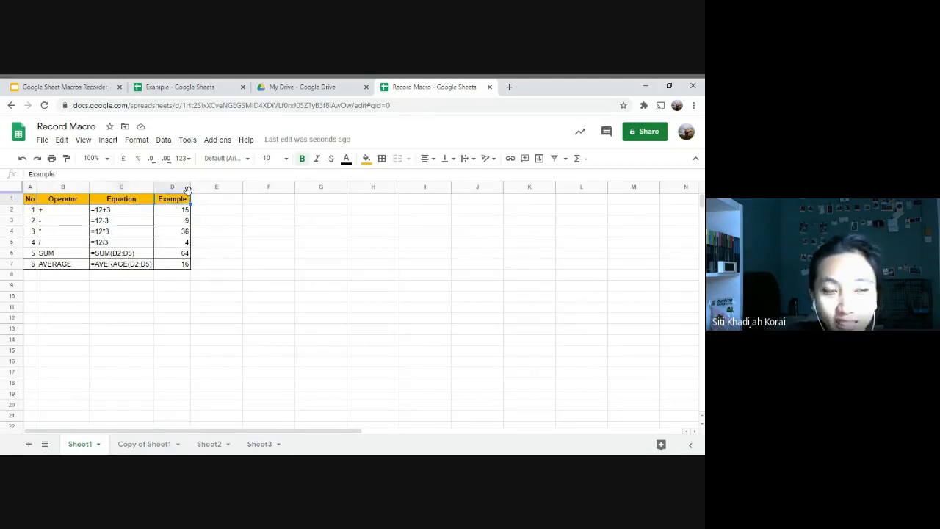
left_click_drag(65, 203, 29, 201)
left_click(231, 211)
Switch to the Google Sheet Macros Recorder presentation and go back through the slides to slide 36, Record Macro
left_click(79, 86)
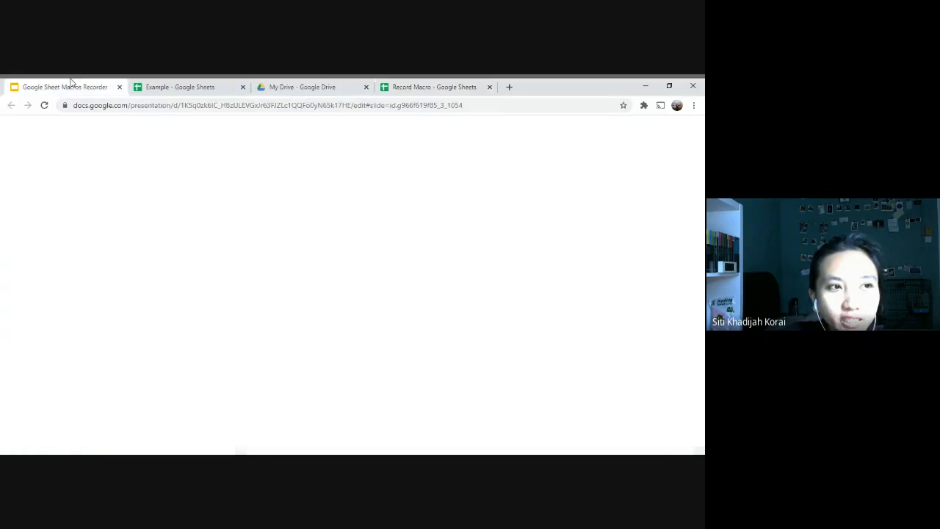
key("Up")
key("Up")
key("Up")
key("Up")
key("Up")
key("Up")
key("Up")
key("Up")
key("Up")
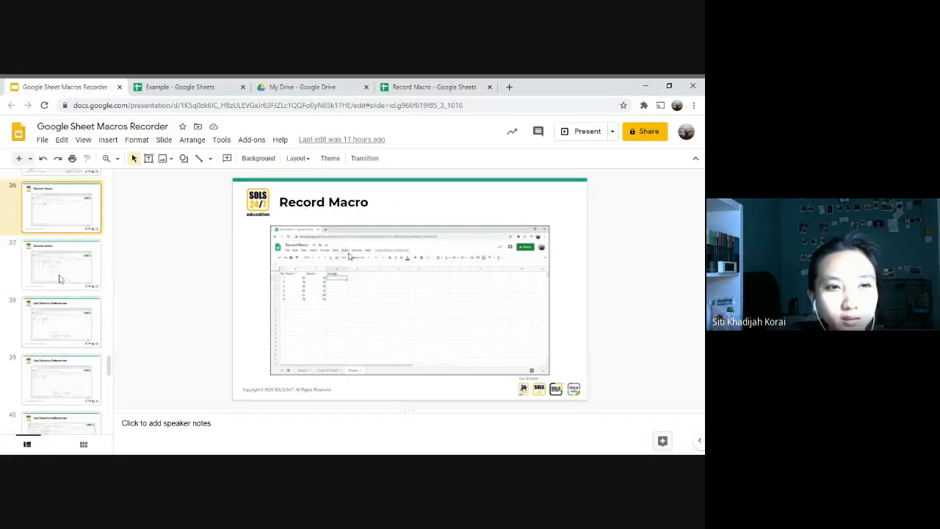
Switch to the Record Macro spreadsheet and enter Example2 as a header in cell E1 of Sheet3
key("Down")
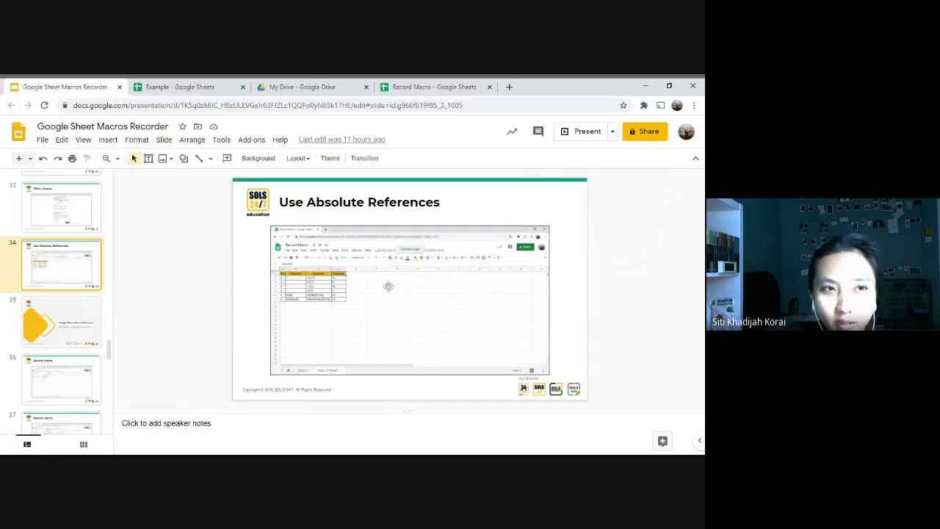
left_click(439, 86)
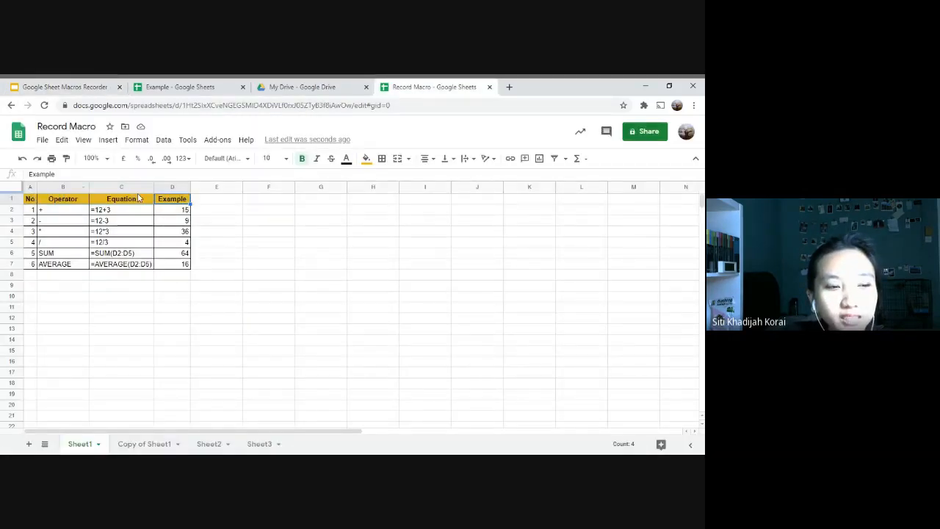
left_click(259, 444)
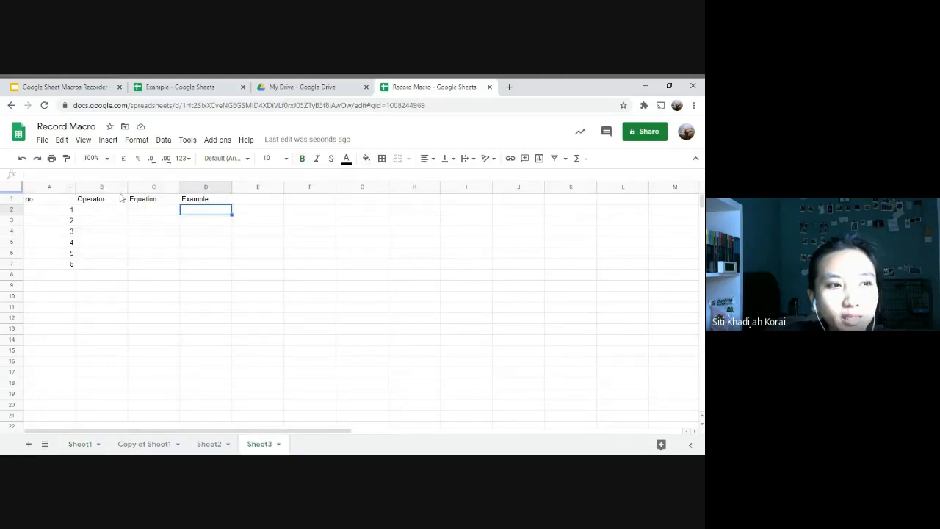
left_click(249, 200)
type("W")
type("xamp")
type("le2")
key("Return")
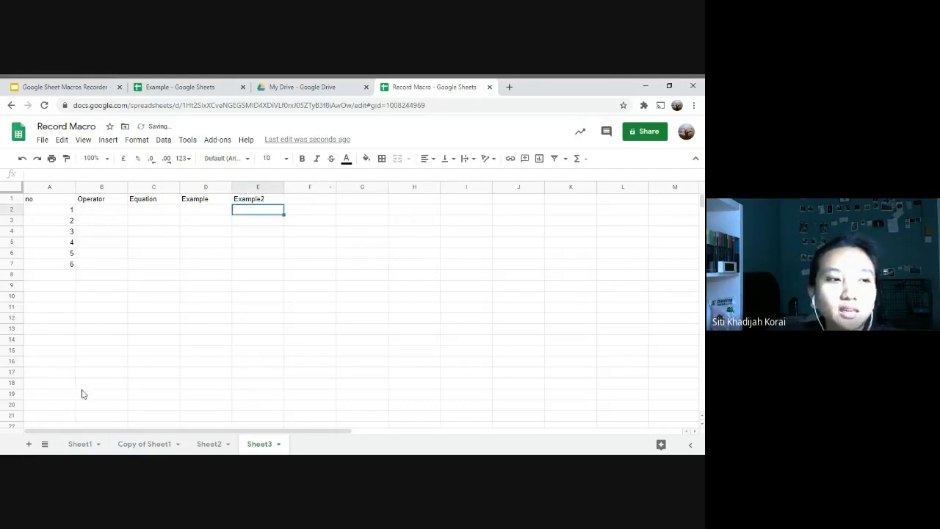
Check the extent of the table on Sheet1, then enter 7 in cell A8 of Sheet3
left_click(79, 443)
left_click(35, 199)
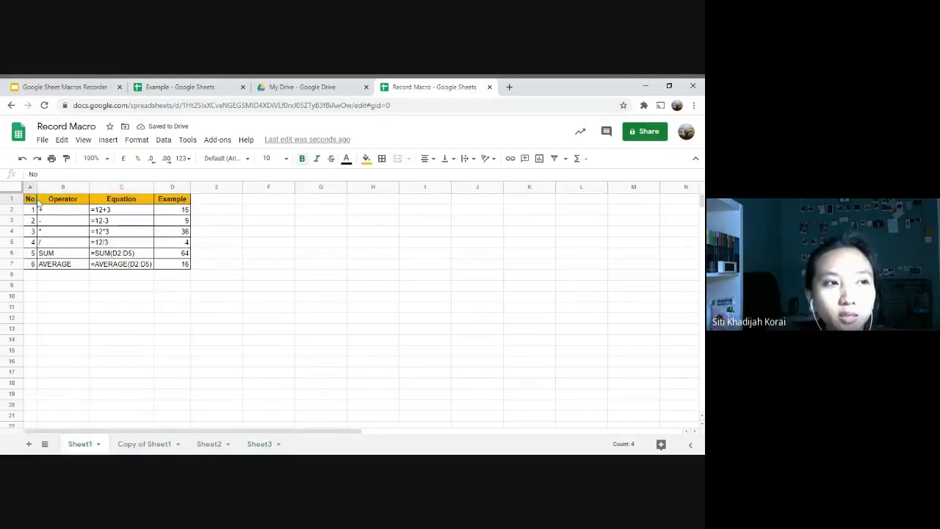
key("ctrl+a")
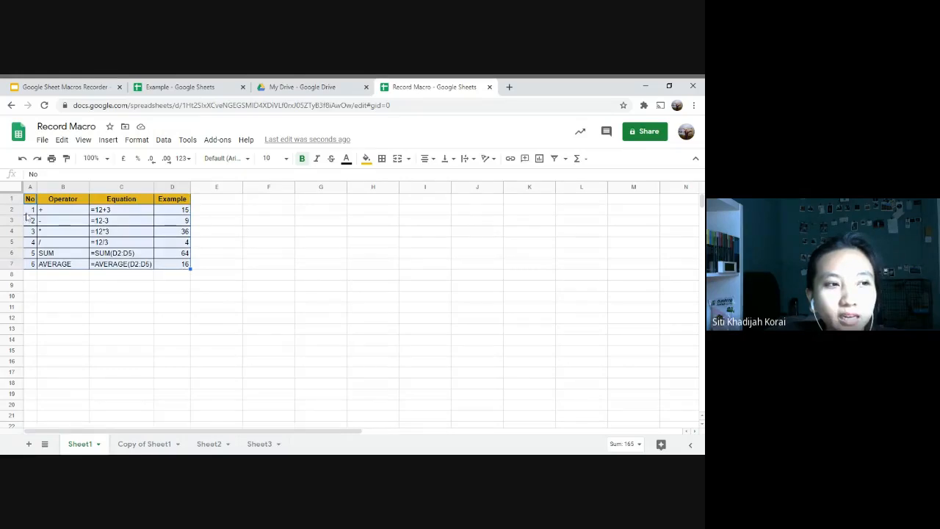
left_click(261, 444)
left_click(50, 275)
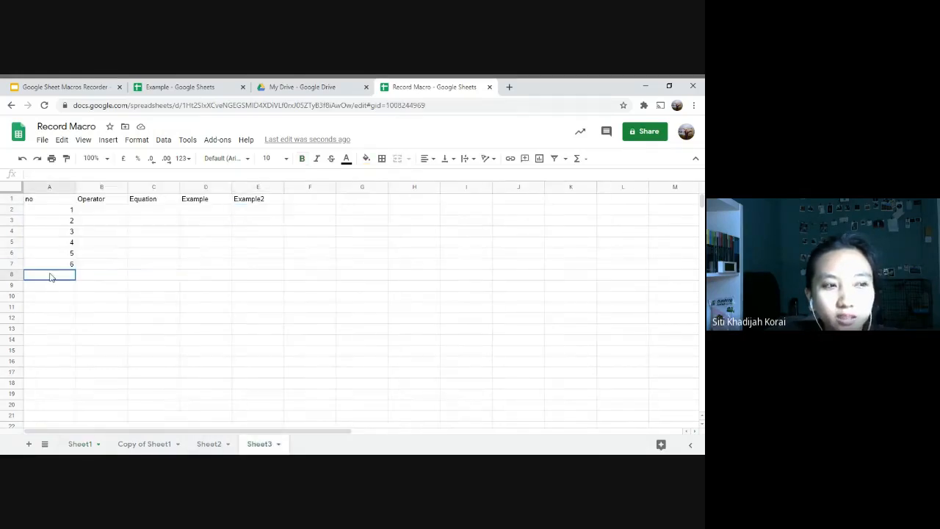
type("7")
key("Return")
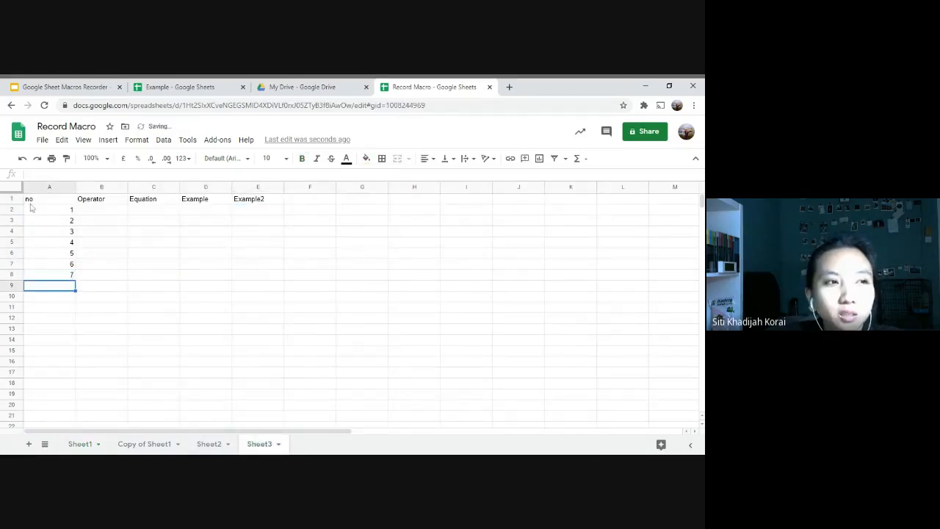
Run the saved Table macro on Sheet3
left_click(30, 202)
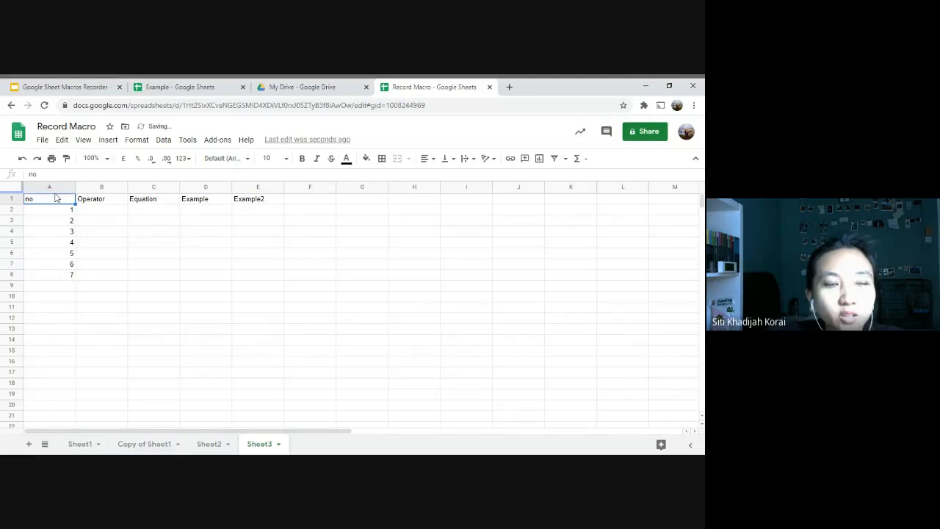
left_click(165, 141)
mouse_move(188, 143)
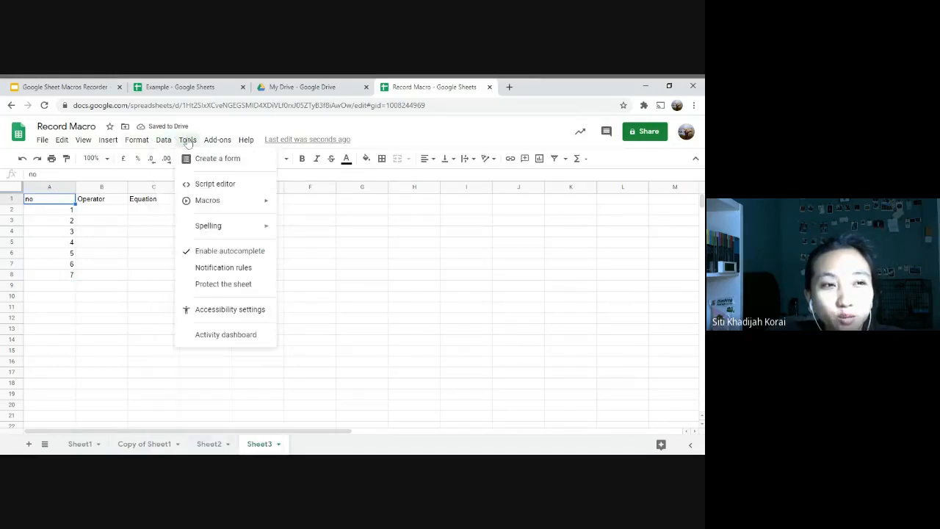
mouse_move(210, 204)
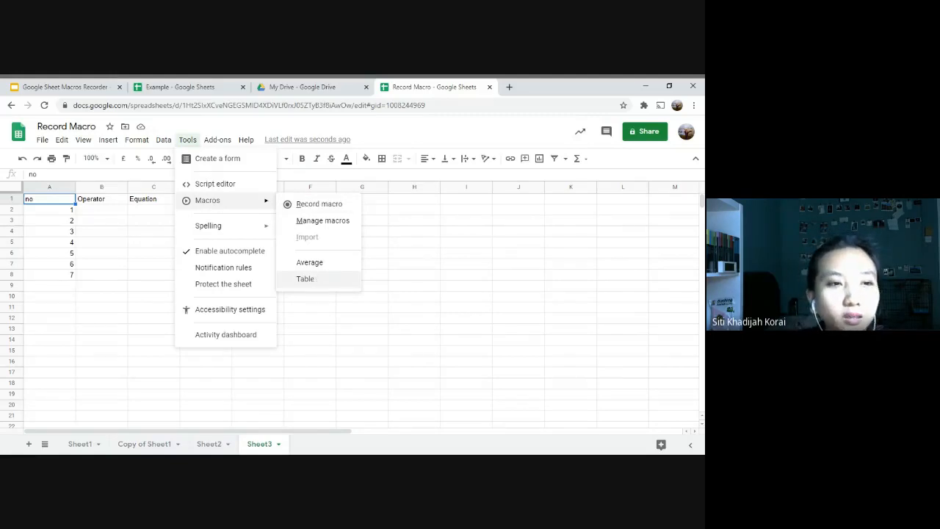
left_click(391, 309)
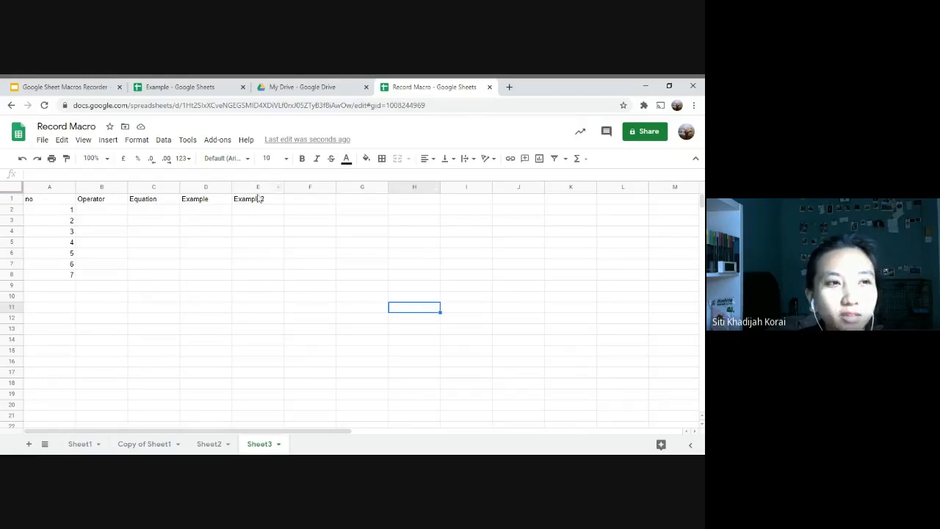
left_click(192, 141)
mouse_move(211, 200)
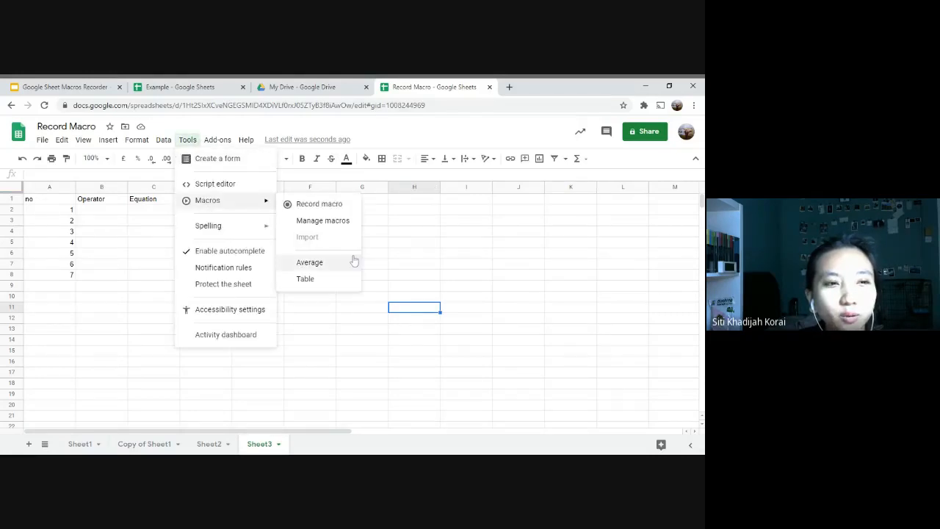
left_click(331, 280)
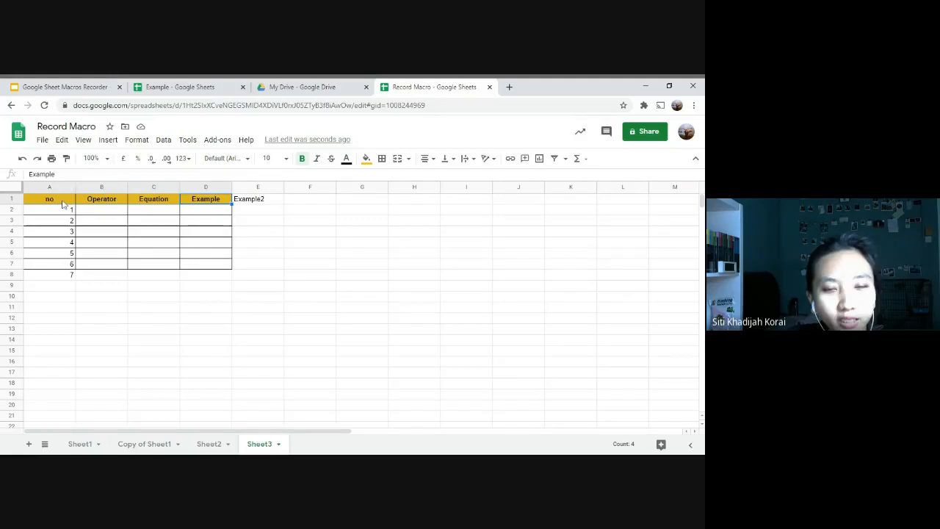
Examine the formatted headers and the range A2:D7 on Sheet3, and compare them with the table A1:D7 on Sheet1
left_click(63, 203)
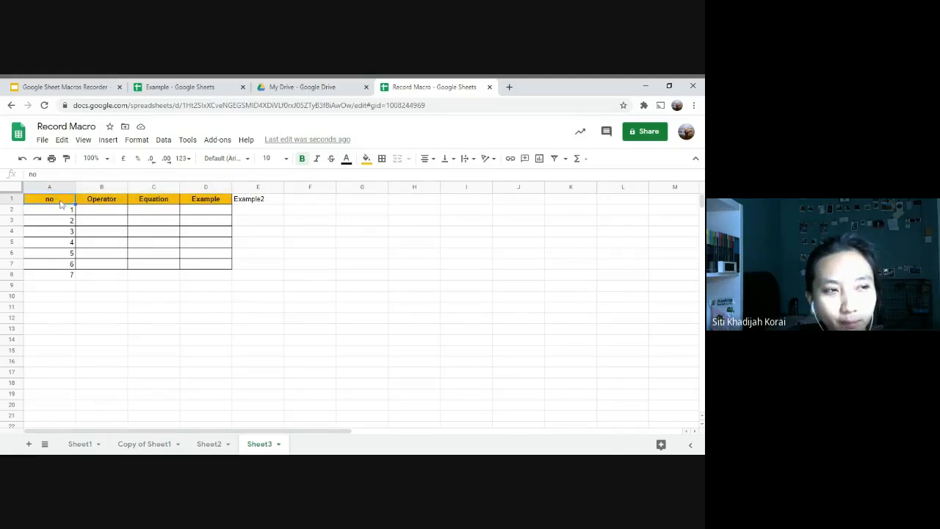
left_click(110, 201)
left_click(168, 202)
left_click(219, 199)
left_click(216, 265)
left_click_drag(211, 266, 33, 209)
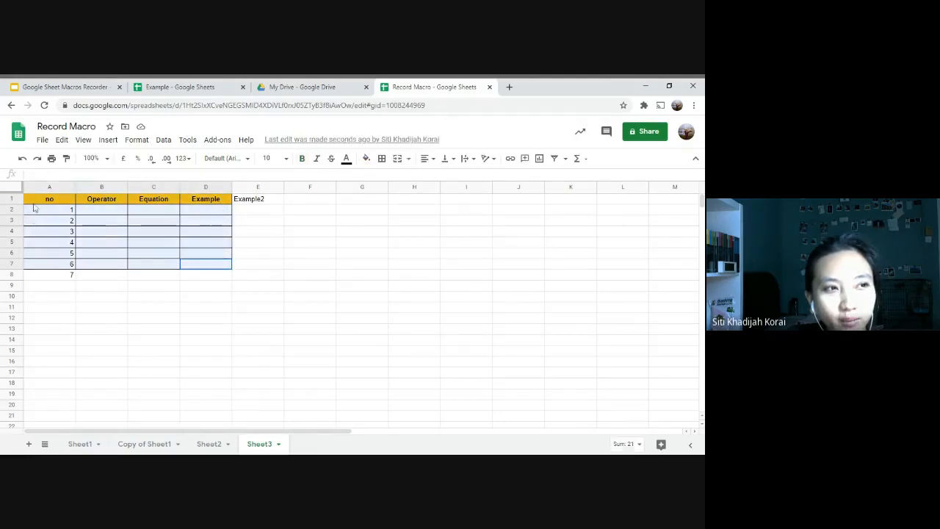
left_click(80, 443)
left_click(264, 267)
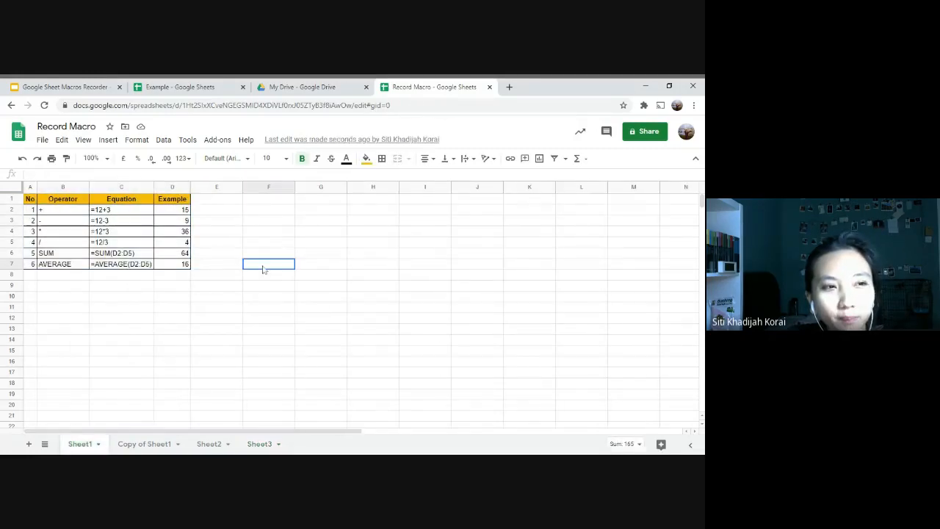
left_click_drag(31, 200, 183, 265)
left_click(189, 139)
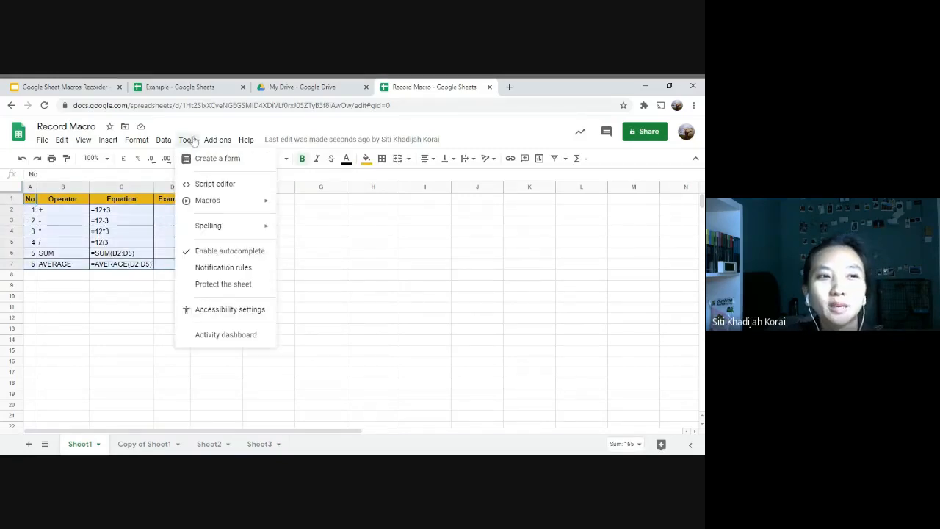
left_click(330, 309)
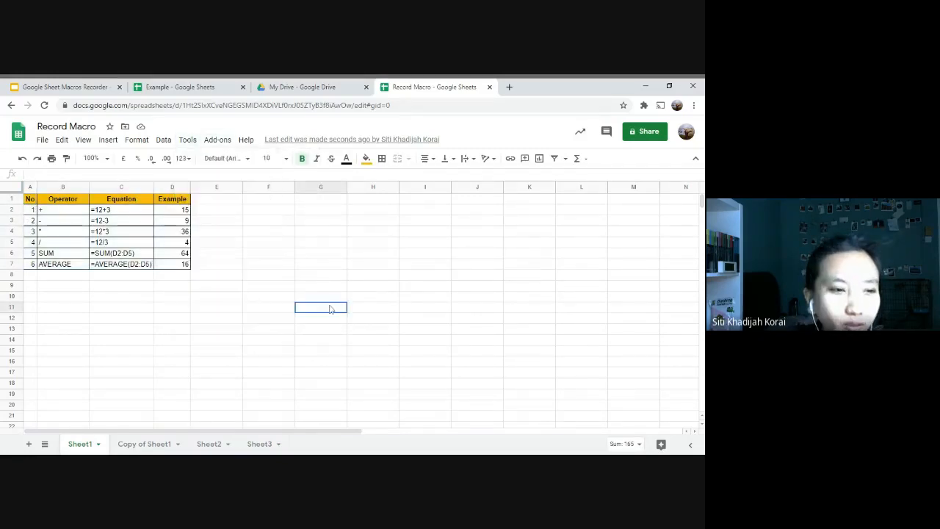
Return to Sheet3 and undo the formatting applied by the Table macro
left_click(260, 443)
left_click(304, 277)
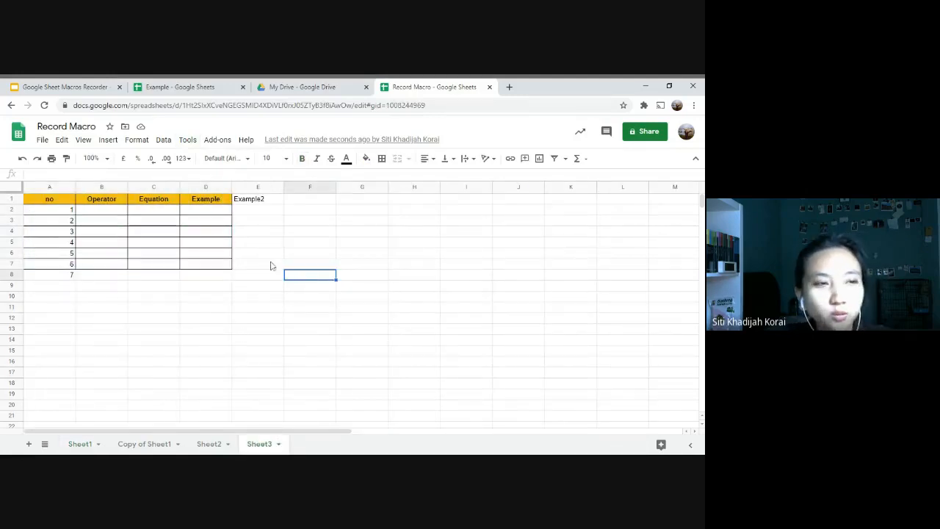
key("ctrl+z")
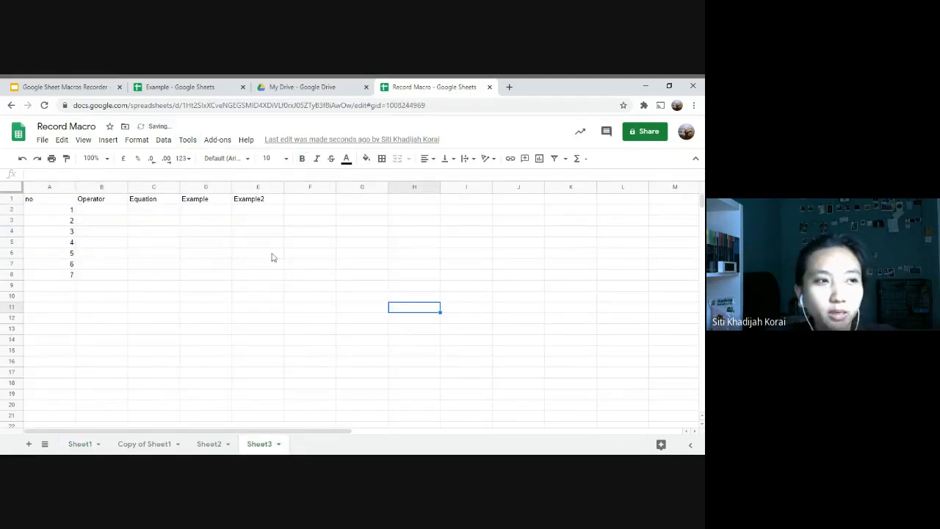
Start recording a new macro with absolute references, with cell A1 of Sheet3 selected
left_click(74, 198)
left_click(187, 139)
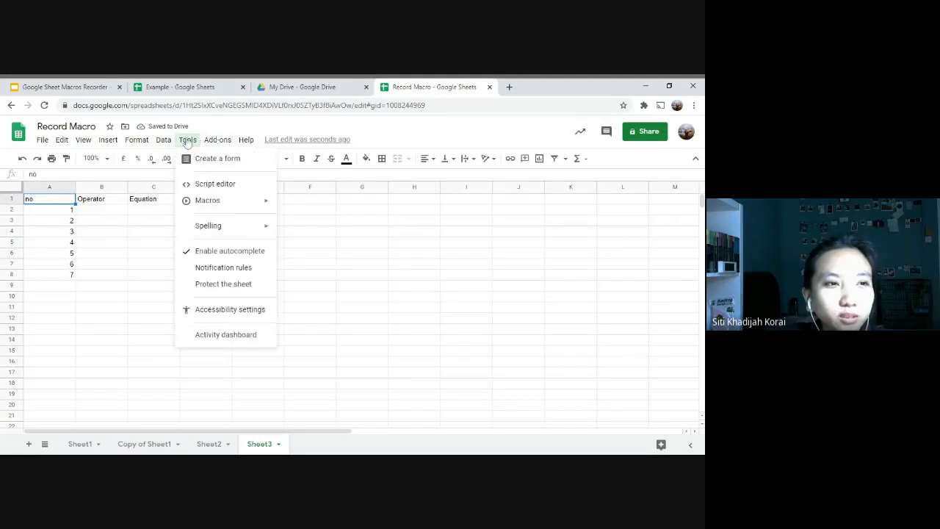
mouse_move(224, 206)
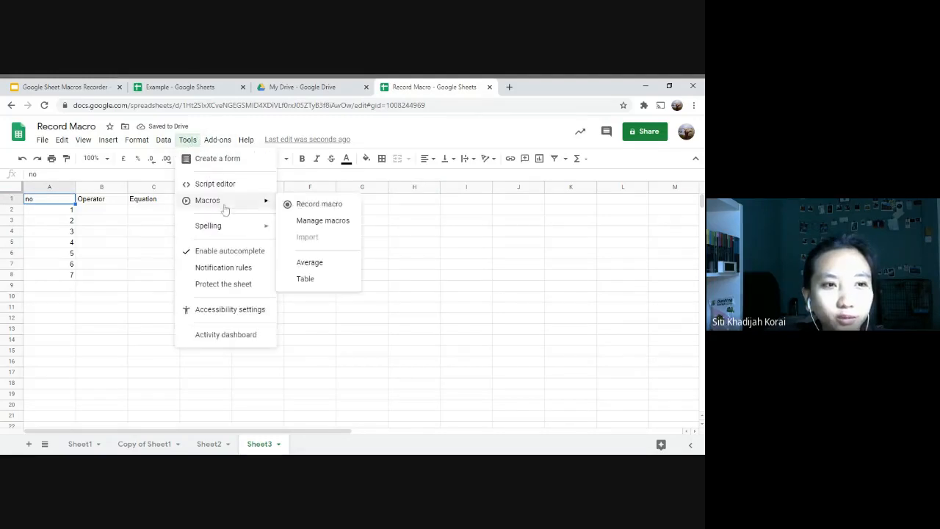
left_click(351, 208)
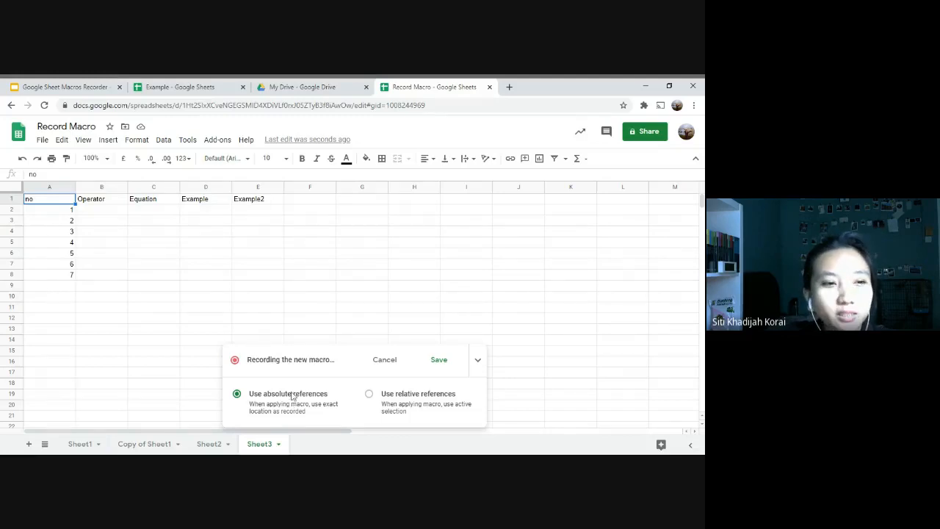
Centre the headers in A1:E1 and make them bold and italic
left_click_drag(51, 205, 238, 204)
left_click(424, 158)
left_click(438, 177)
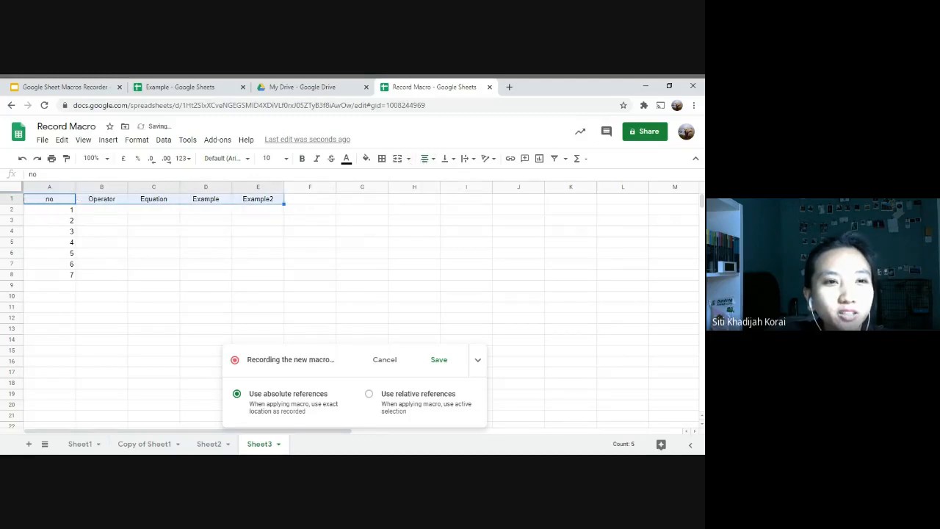
left_click(301, 159)
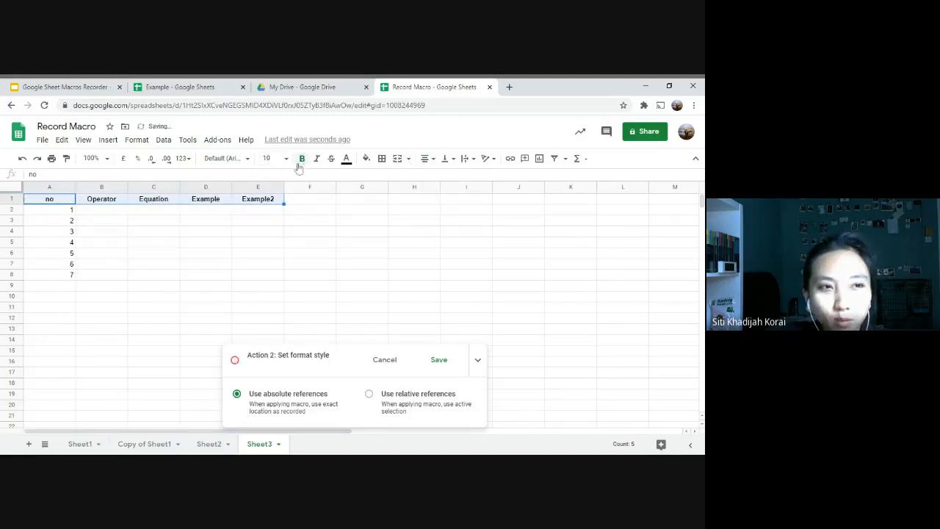
left_click(317, 160)
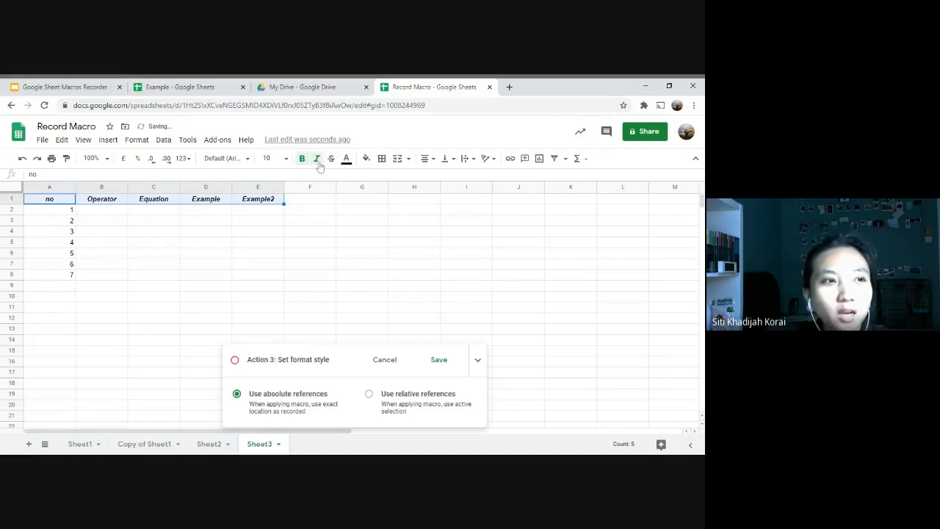
Fill the header cells A1:E1 with the theme green and set their text colour to white
left_click(365, 159)
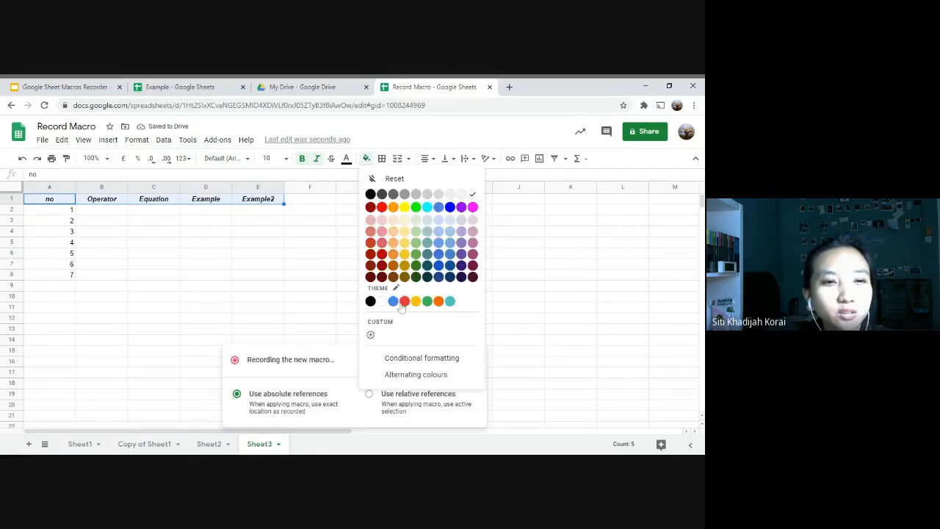
left_click(427, 301)
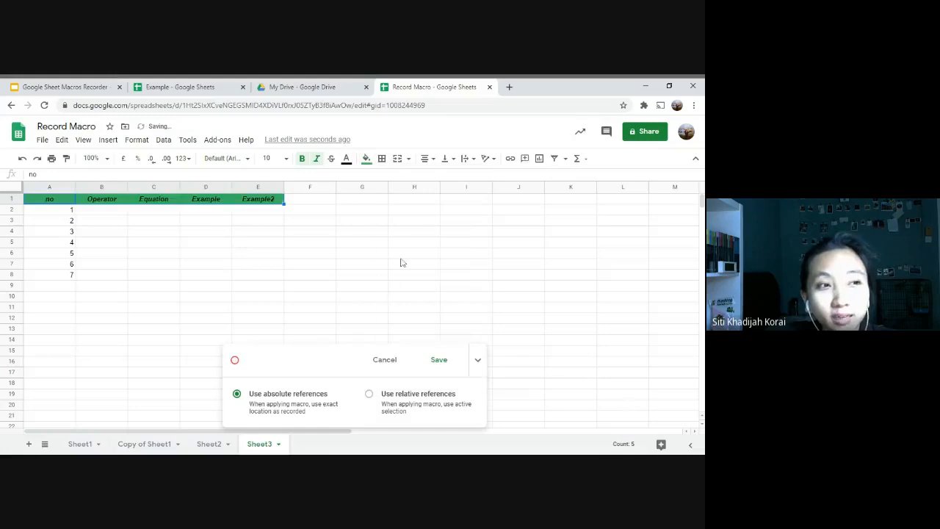
left_click(347, 158)
left_click(453, 198)
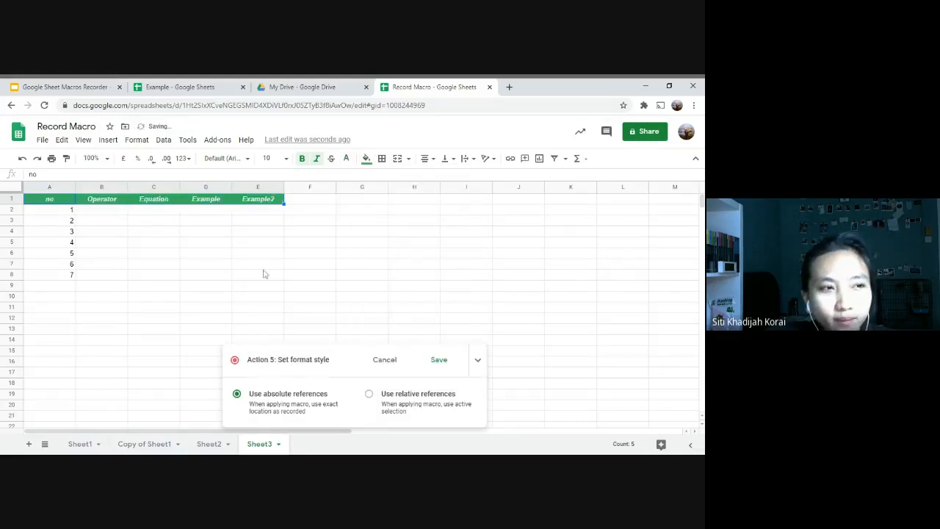
Apply all borders to the body cells A2:E8
left_click_drag(262, 277, 54, 208)
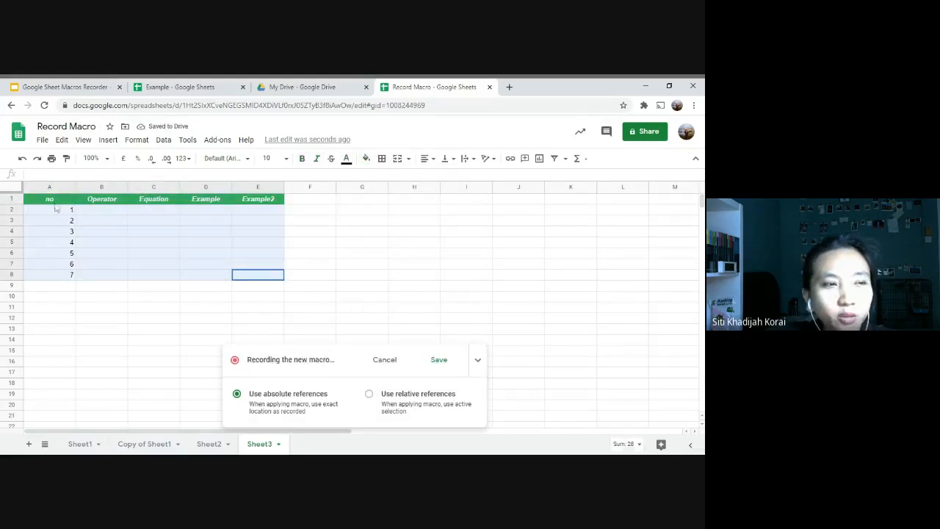
left_click(381, 159)
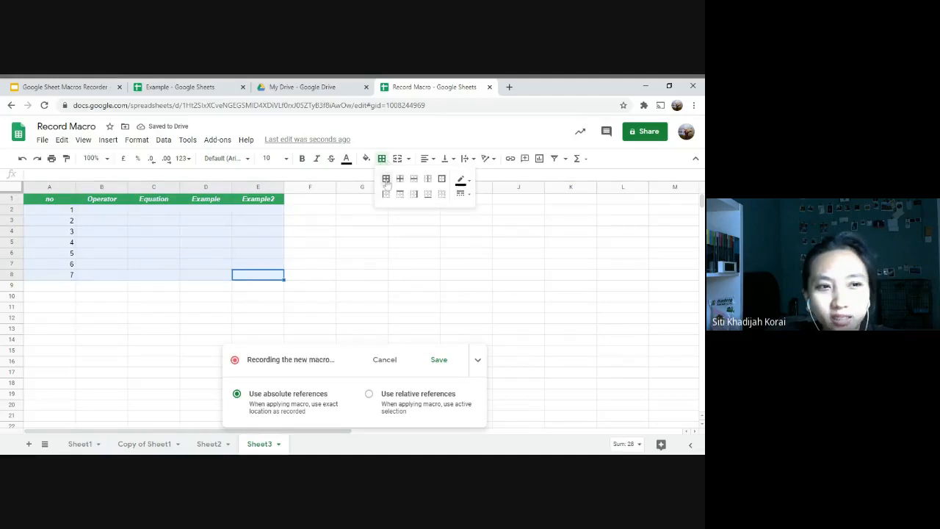
left_click(385, 179)
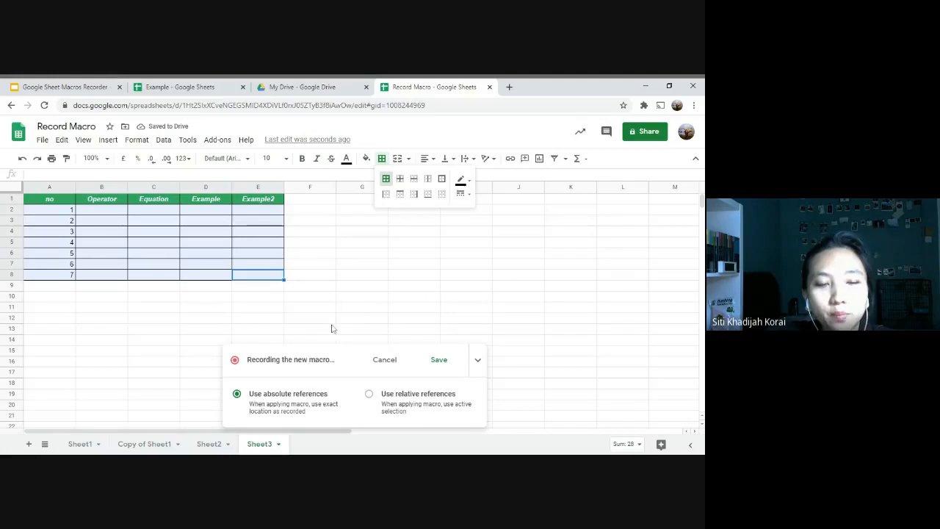
Finish the macro recording and save it under the name Green
left_click(439, 359)
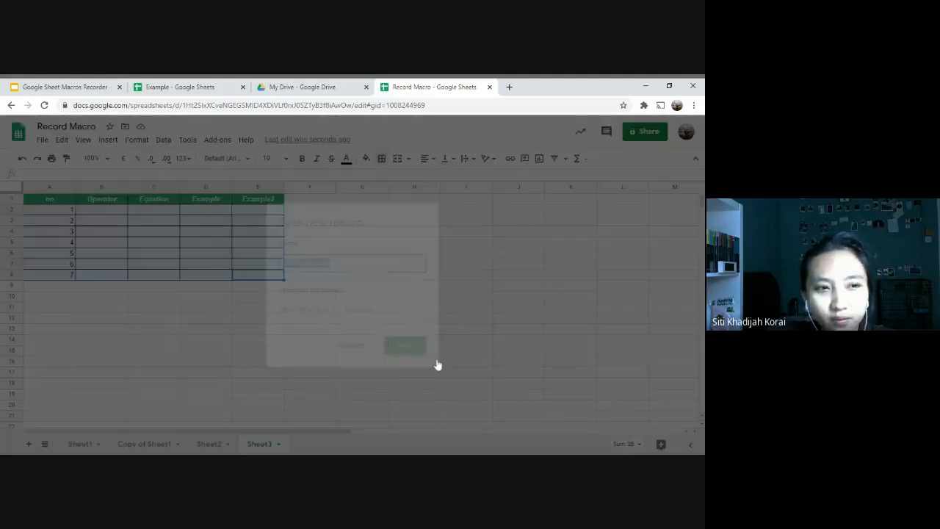
type("Green")
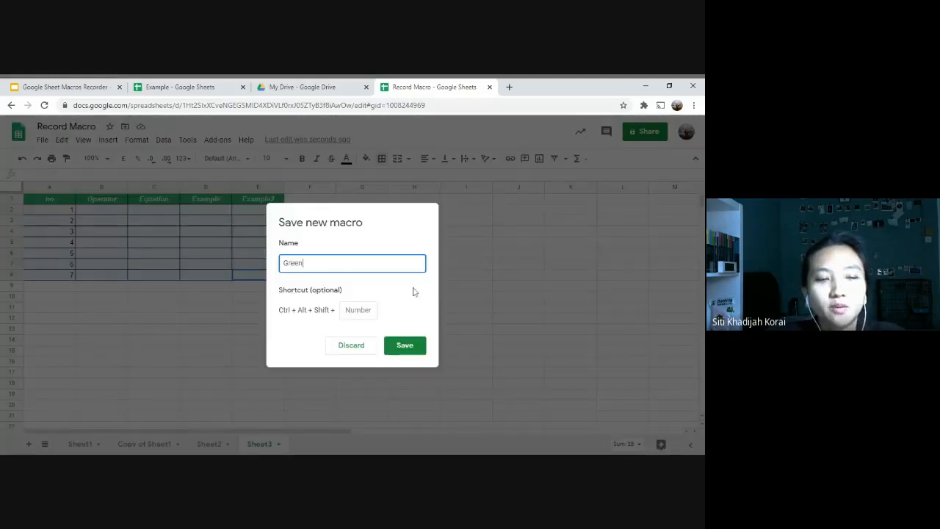
left_click(415, 352)
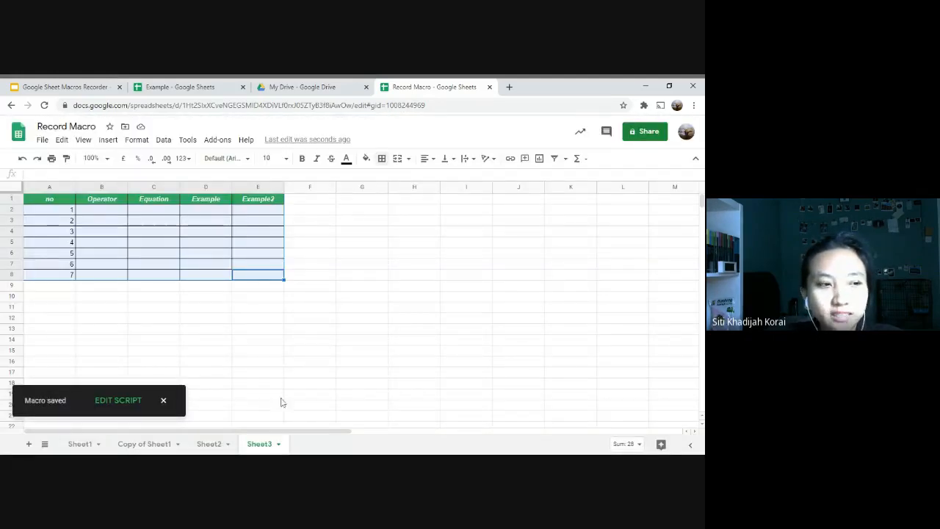
Add a new sheet and enter J11 as text in its cell J11
left_click(28, 445)
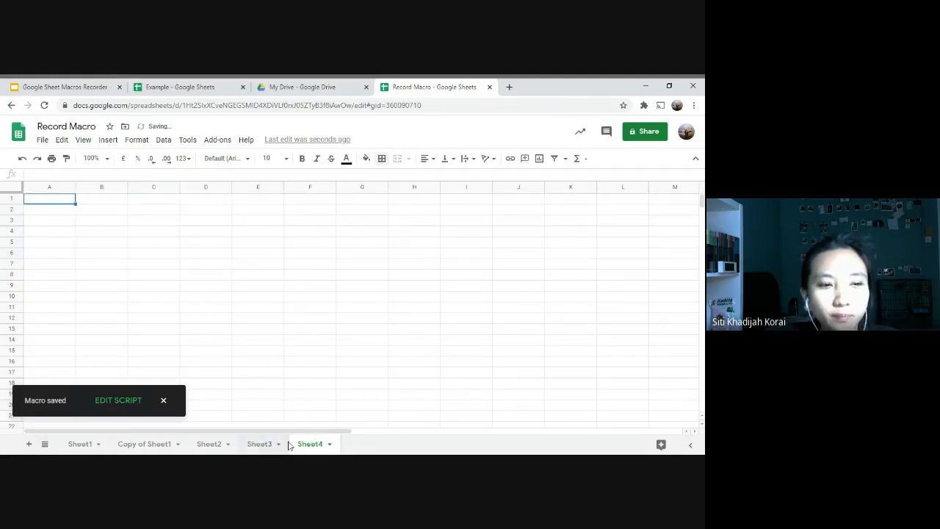
left_click(464, 263)
left_click(483, 321)
double_click(519, 311)
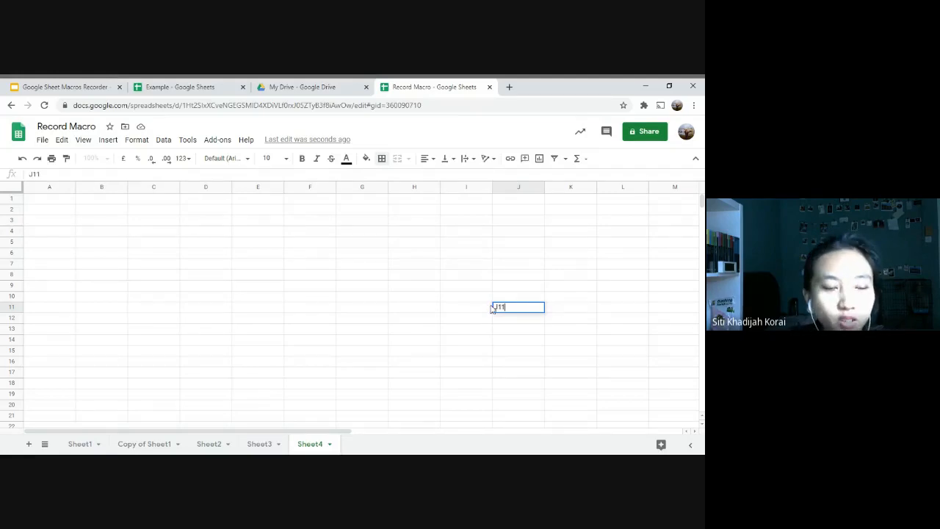
Run the Green macro on Sheet4 with cell J11 as the active cell
left_click(188, 146)
left_click(163, 140)
mouse_move(189, 139)
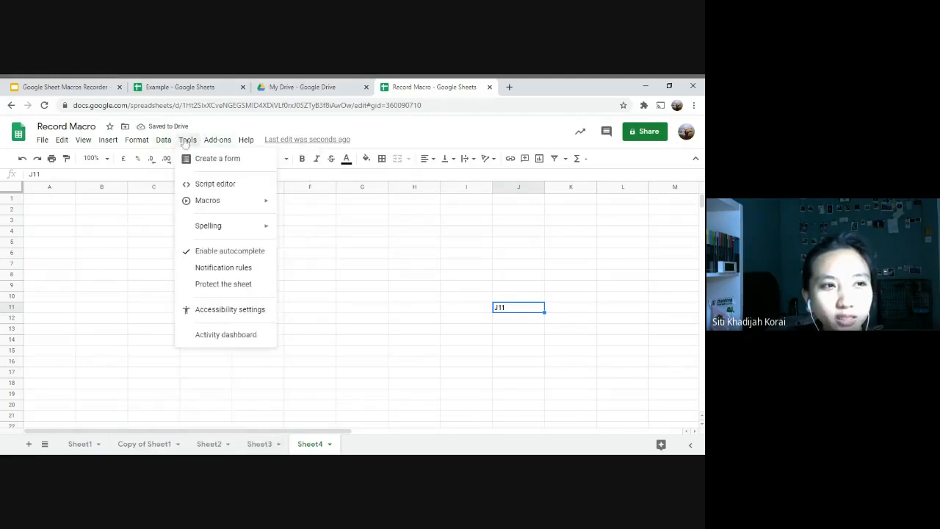
mouse_move(210, 203)
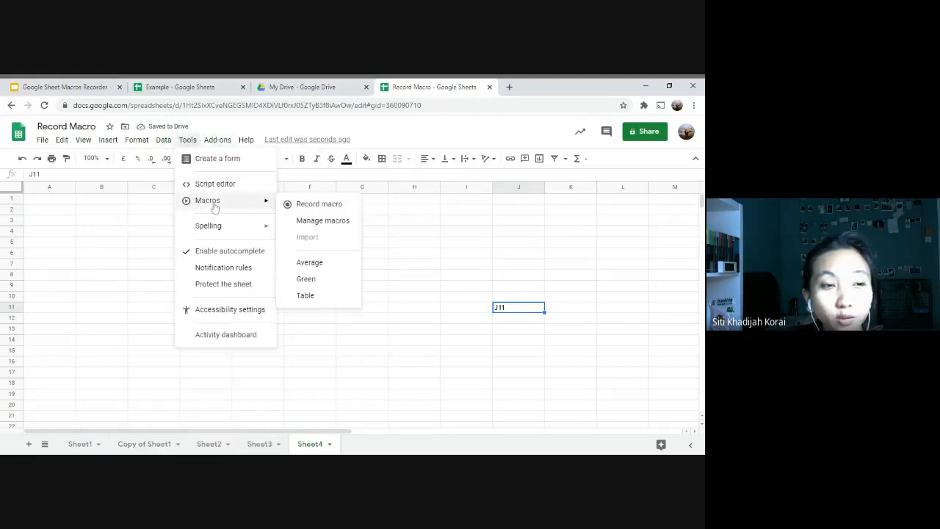
left_click(343, 285)
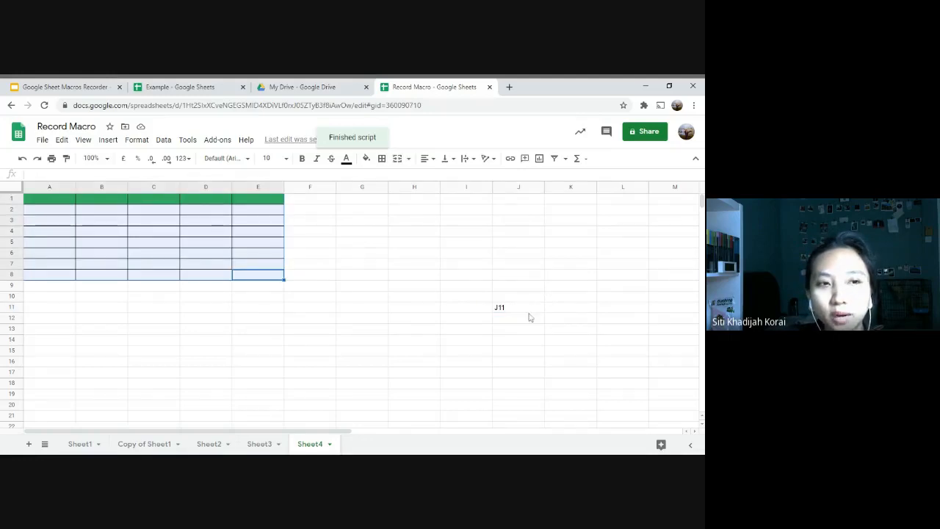
Compare the formatted range A1:E8 on Sheet4 with the table on Sheet3, and check the position of cell J11
left_click_drag(37, 202, 242, 274)
left_click(48, 204)
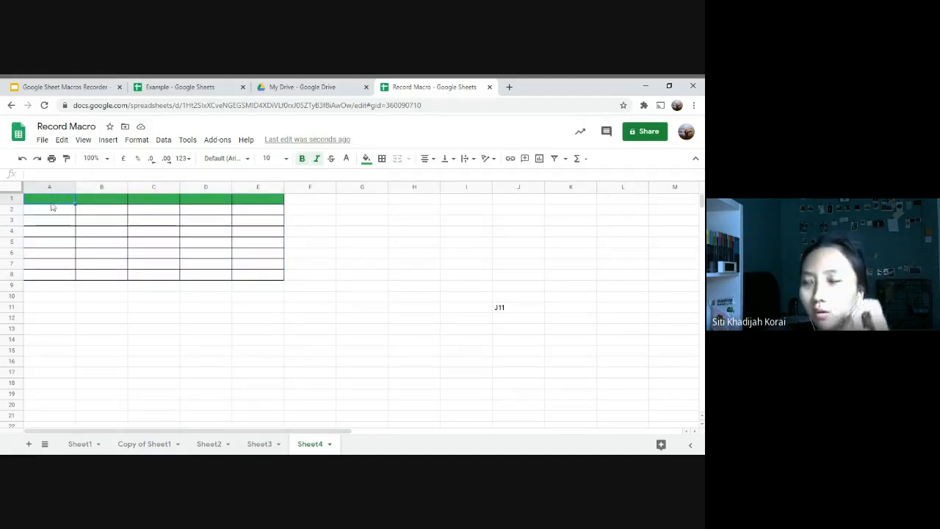
mouse_move(51, 207)
left_mouse_down()
mouse_move(184, 262)
mouse_move(256, 276)
left_mouse_up()
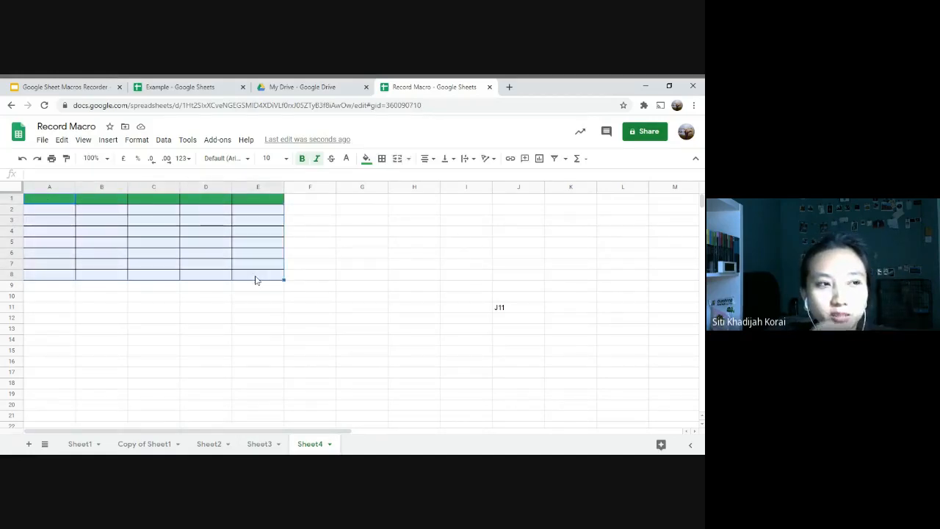
left_click_drag(53, 203, 267, 277)
left_click(259, 446)
left_click(303, 446)
left_click(257, 445)
left_click(305, 445)
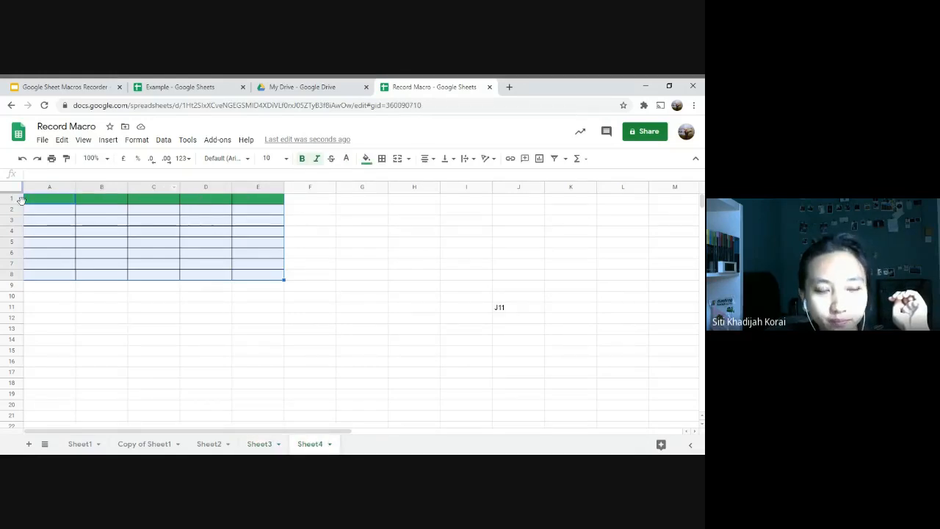
left_click(360, 253)
left_click(270, 279)
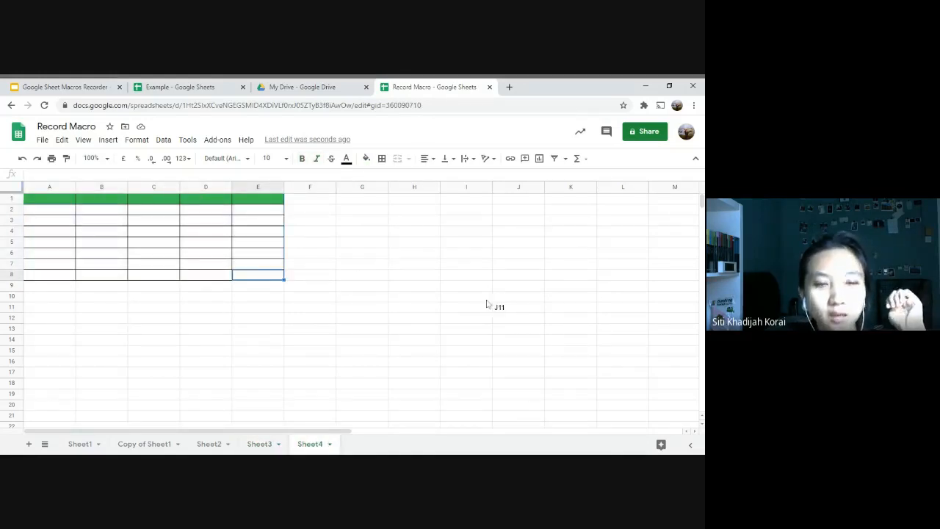
left_click(538, 304)
Enter hello in cell G10 of Sheet3 and keep that cell selected
left_click(258, 444)
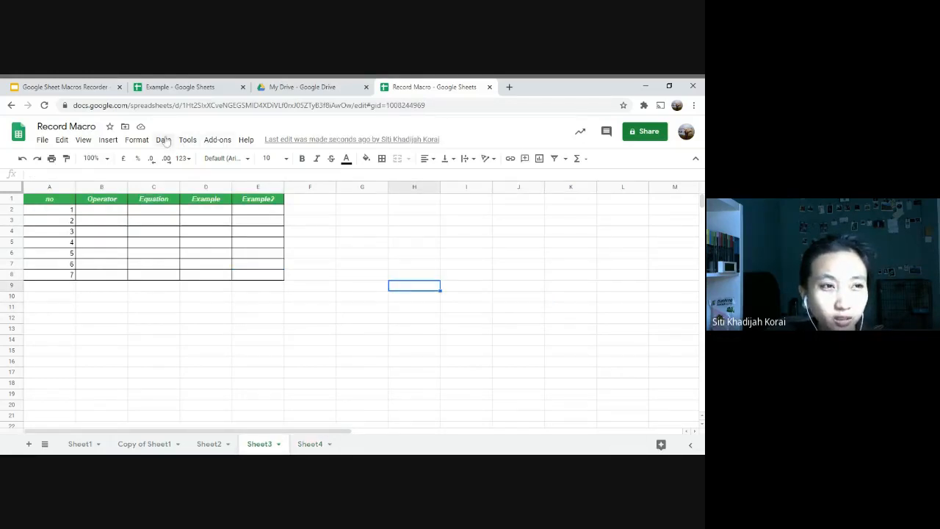
left_click(382, 276)
left_click(383, 297)
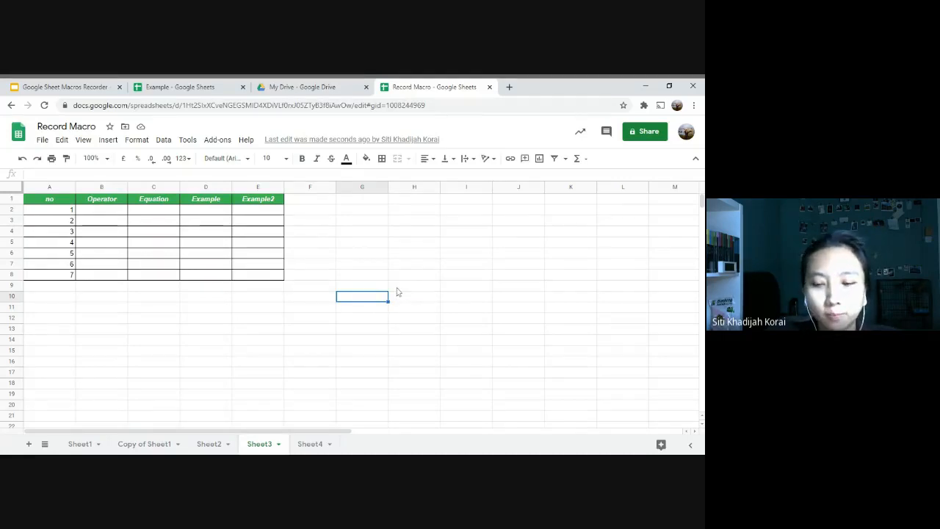
type("hellop")
key("Return")
key("Up")
key("Up")
key("Down")
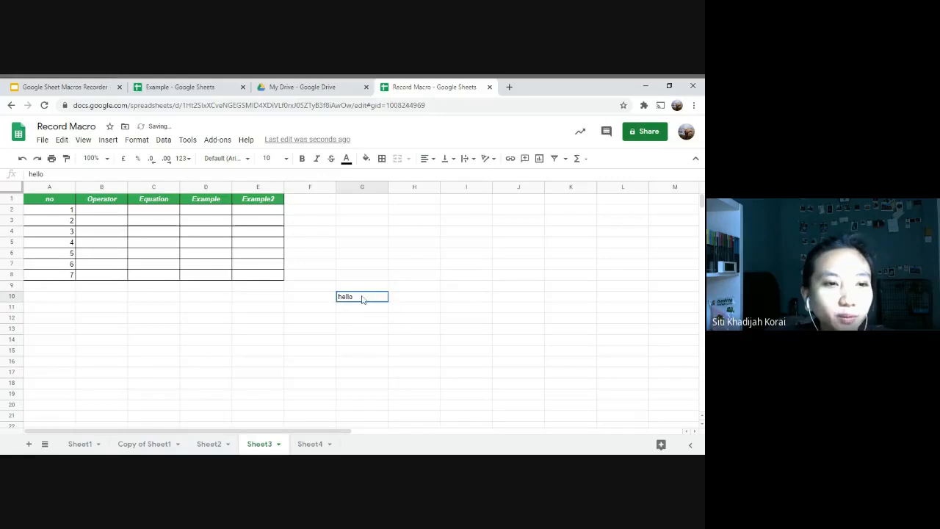
Start recording a new macro with relative references, with cell G10 selected
left_click(189, 140)
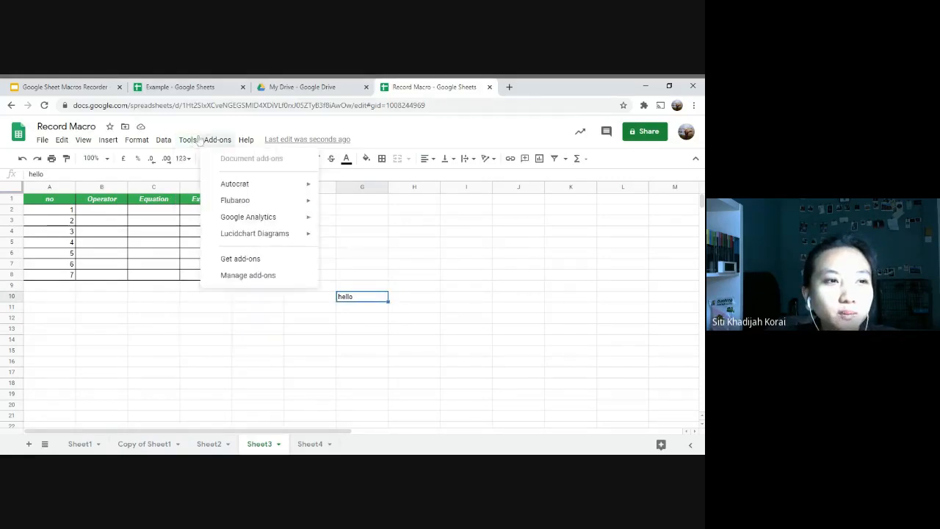
mouse_move(221, 201)
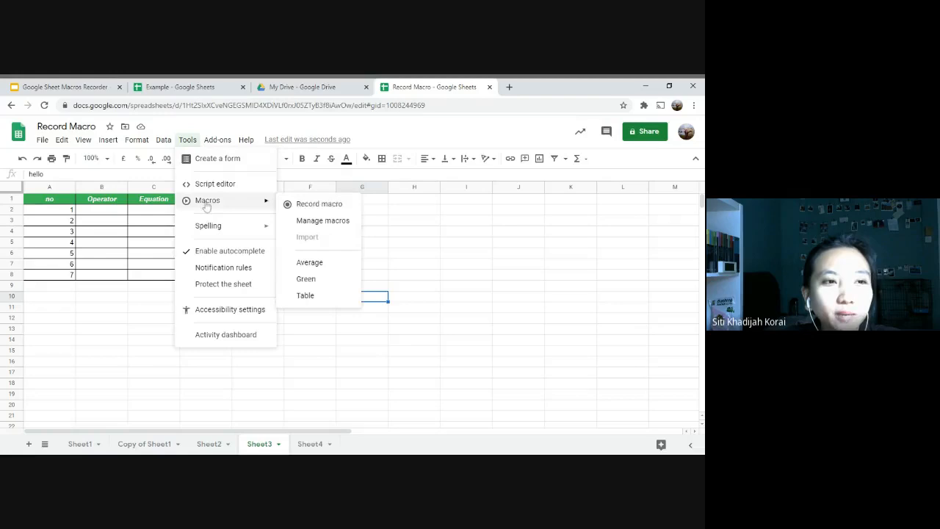
left_click(340, 210)
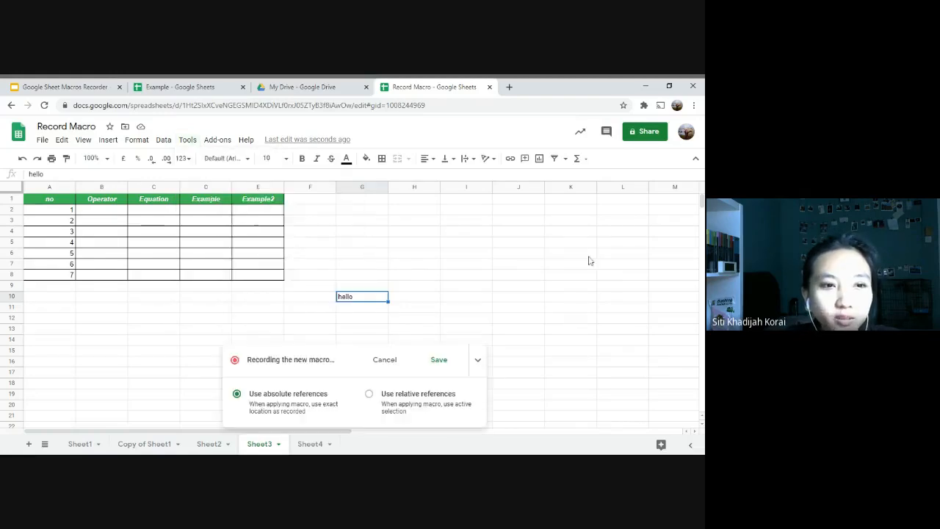
left_click(369, 395)
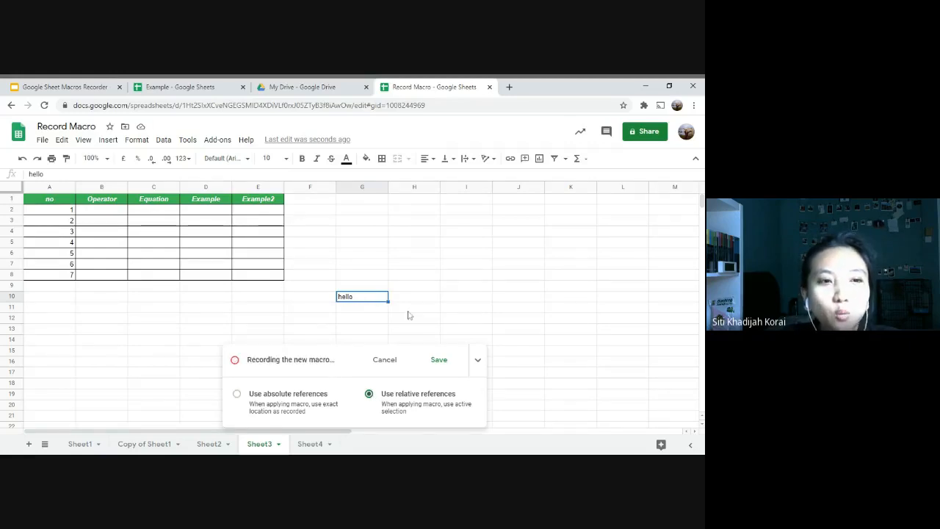
Make the hello text in G10 bold and italic and colour it with the theme teal
left_click(301, 159)
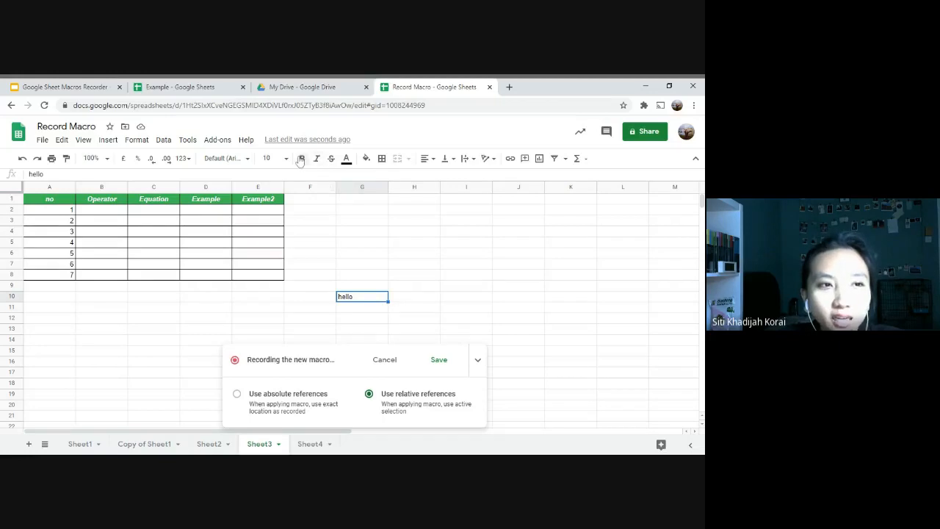
left_click(317, 159)
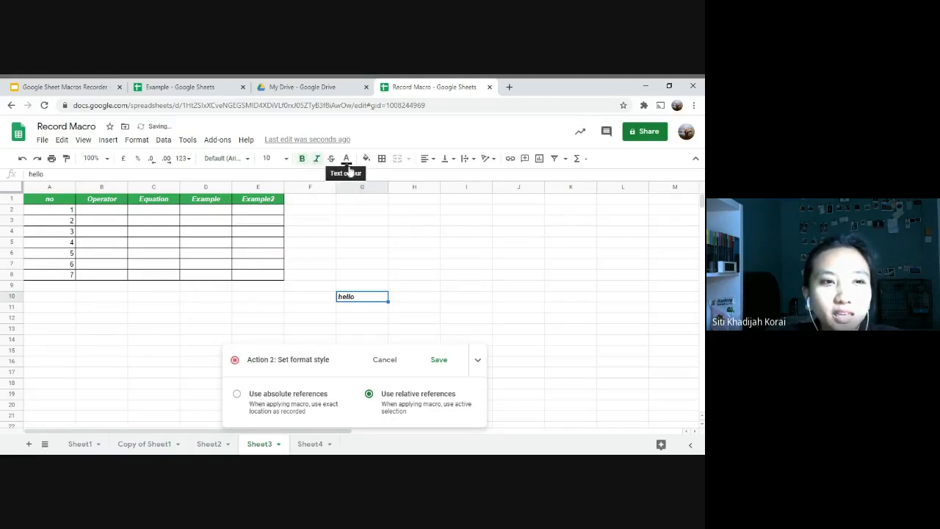
left_click(346, 160)
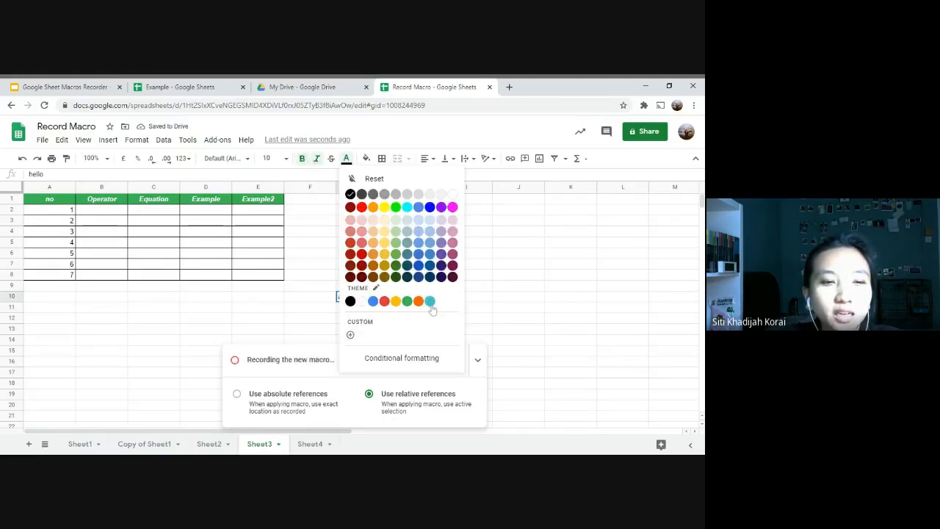
left_click(430, 302)
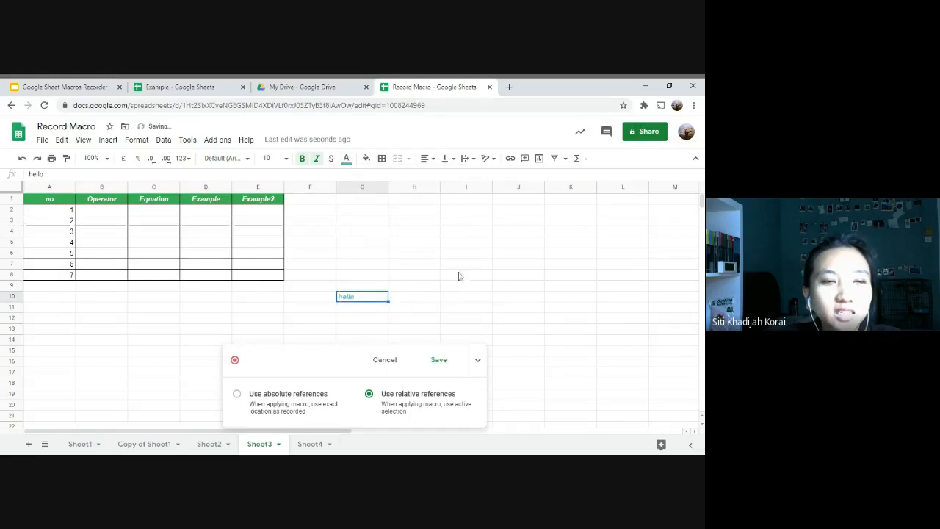
Set the hello text in G10 to font size 14 and centre it horizontally
left_click(271, 157)
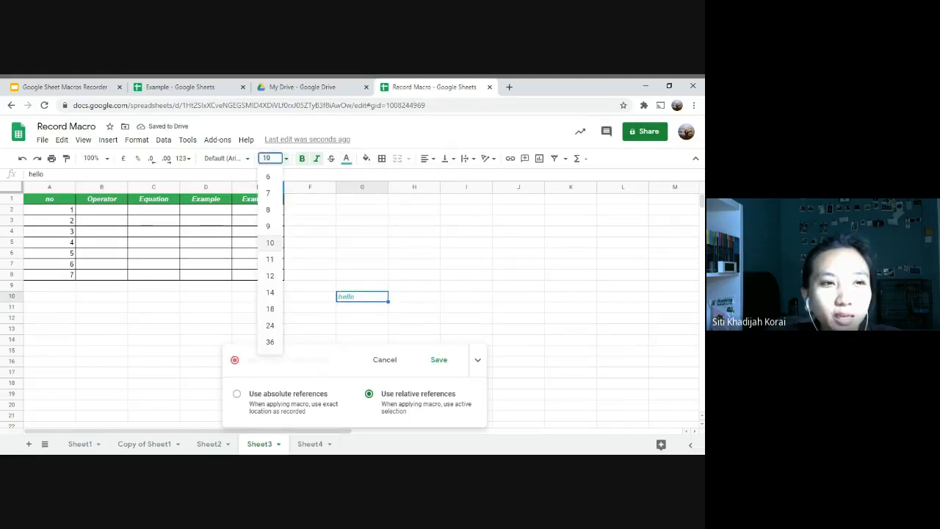
left_click(270, 293)
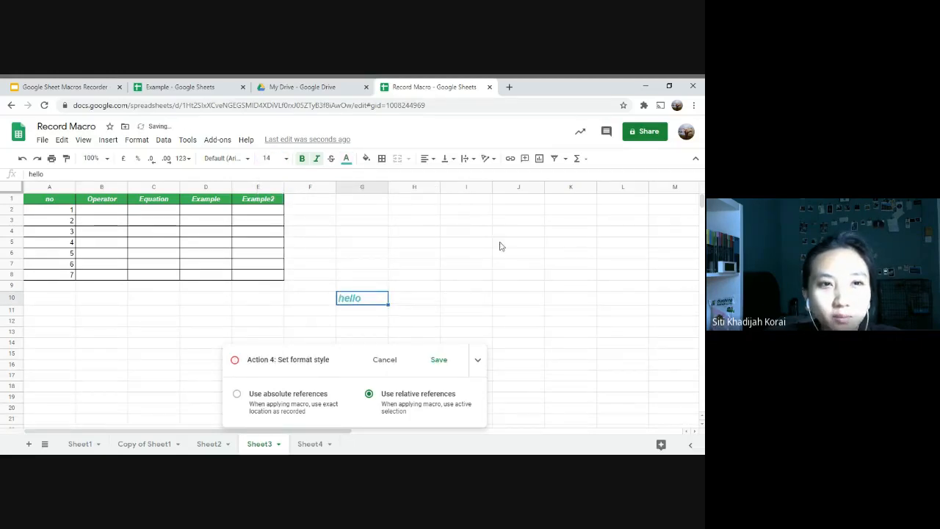
left_click(425, 159)
left_click(439, 176)
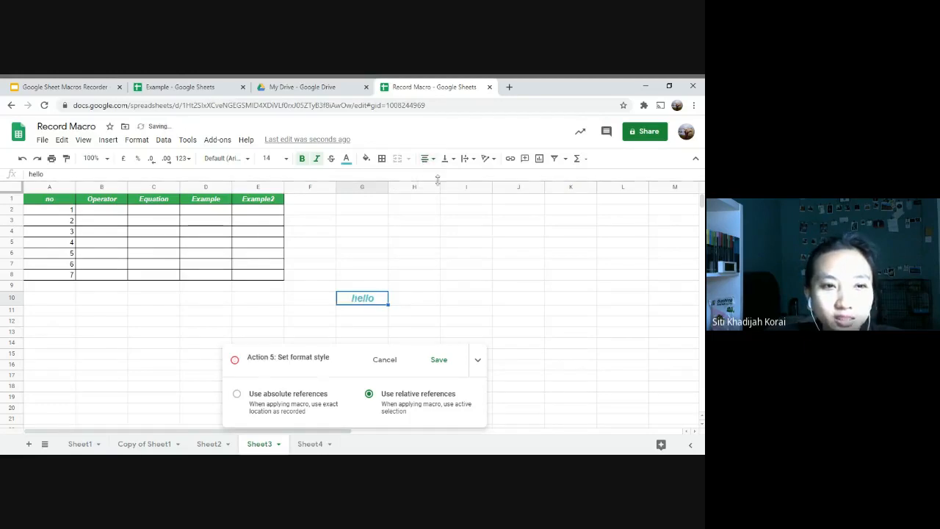
Finish the relative-reference recording and save the macro under the name Hello
left_click(438, 360)
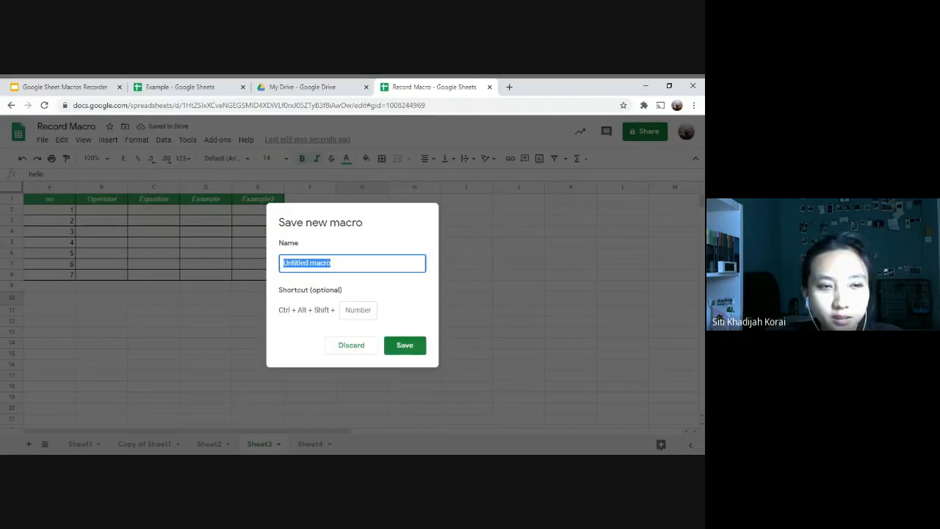
type("Hello")
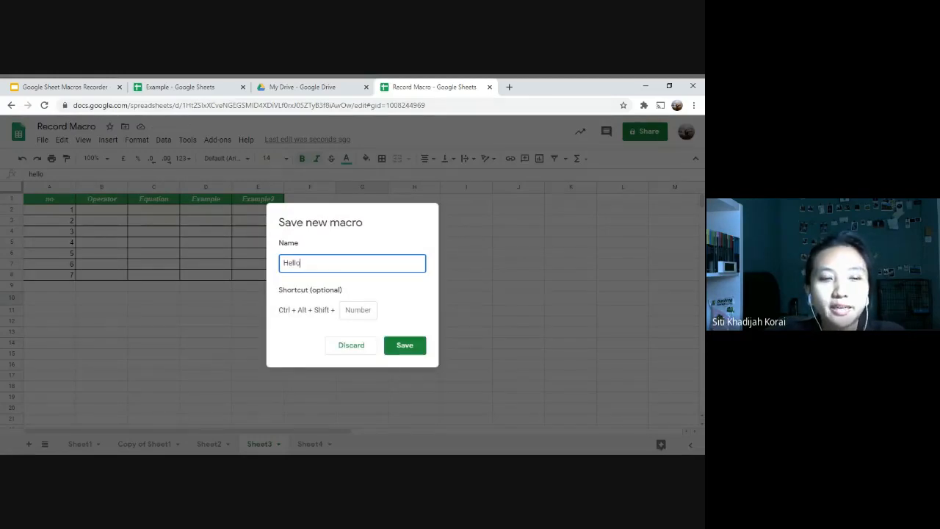
key("Return")
left_click(351, 256)
left_click(368, 301)
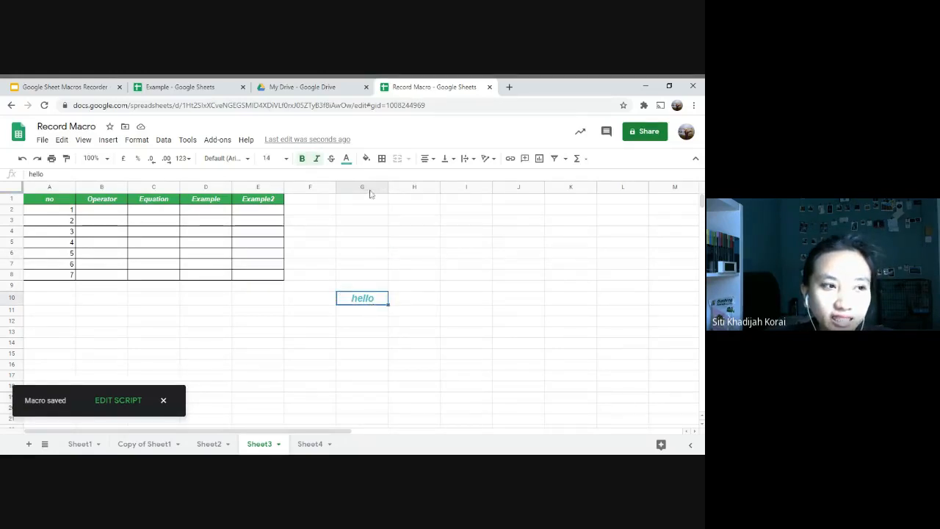
Enter hi in cells A9 and C9 of Sheet4
left_click(307, 447)
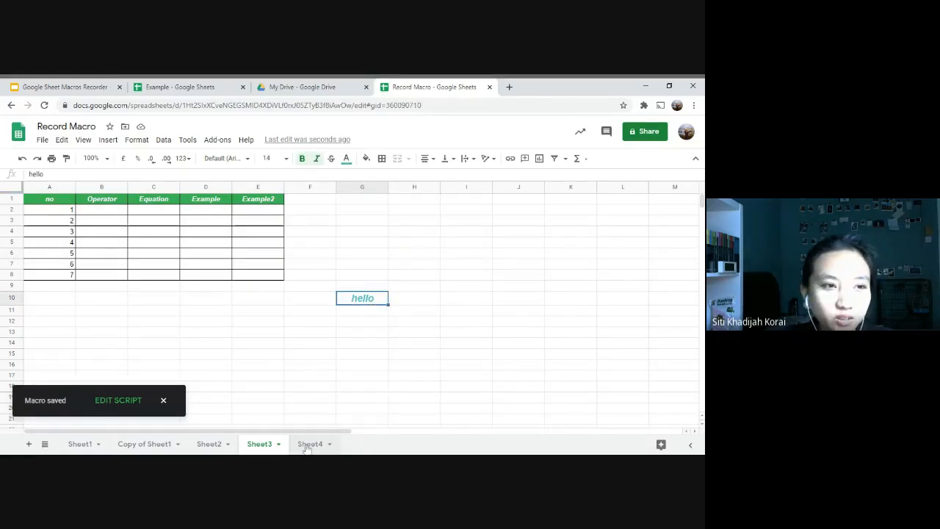
left_click(100, 298)
left_click(61, 291)
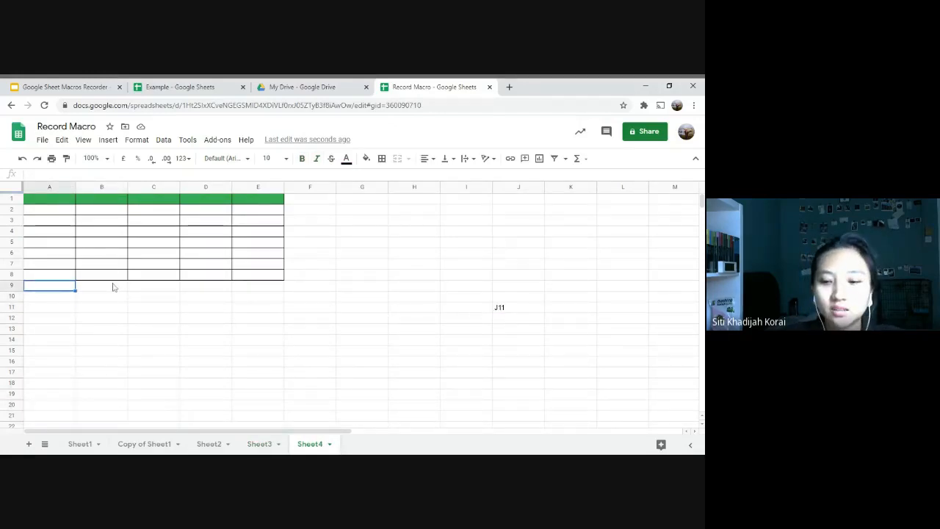
type("hi")
key("Return")
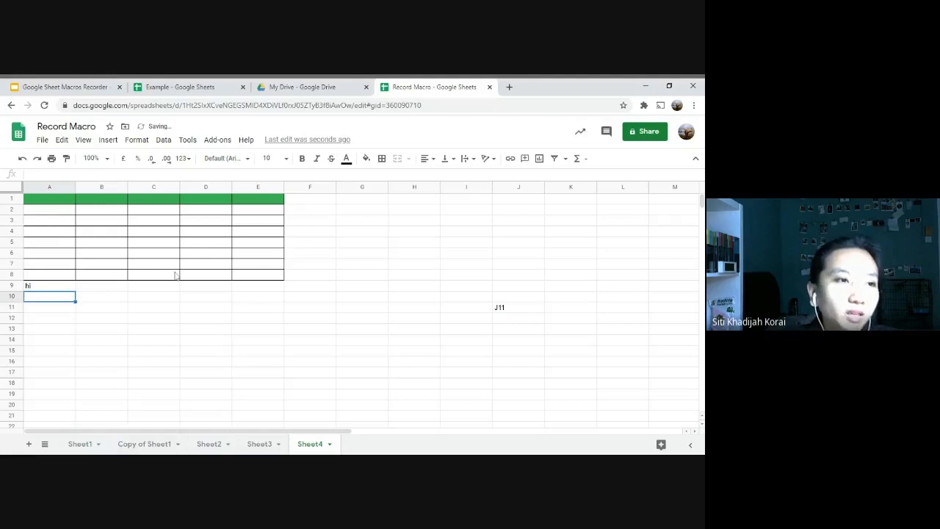
left_click(151, 286)
type("hi")
key("Return")
Run the Hello macro on cell A9 of Sheet4
left_click(64, 287)
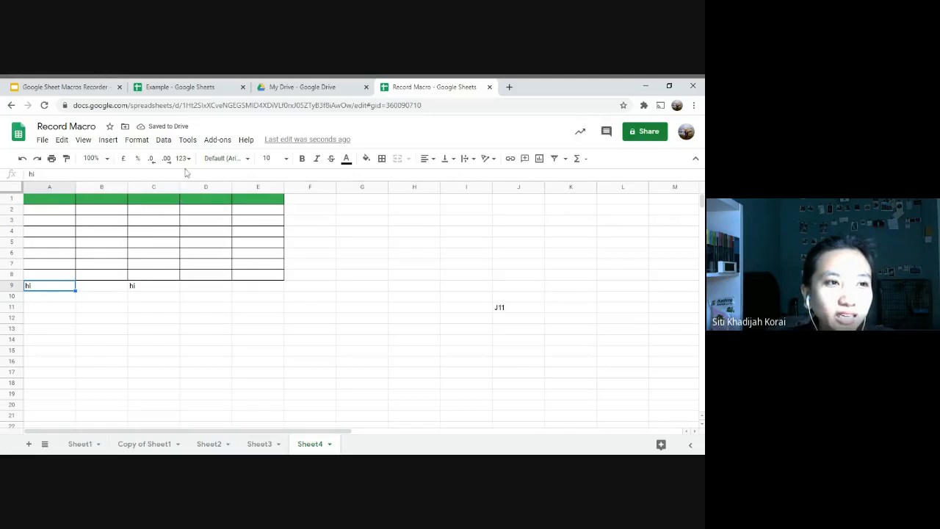
left_click(193, 143)
mouse_move(219, 205)
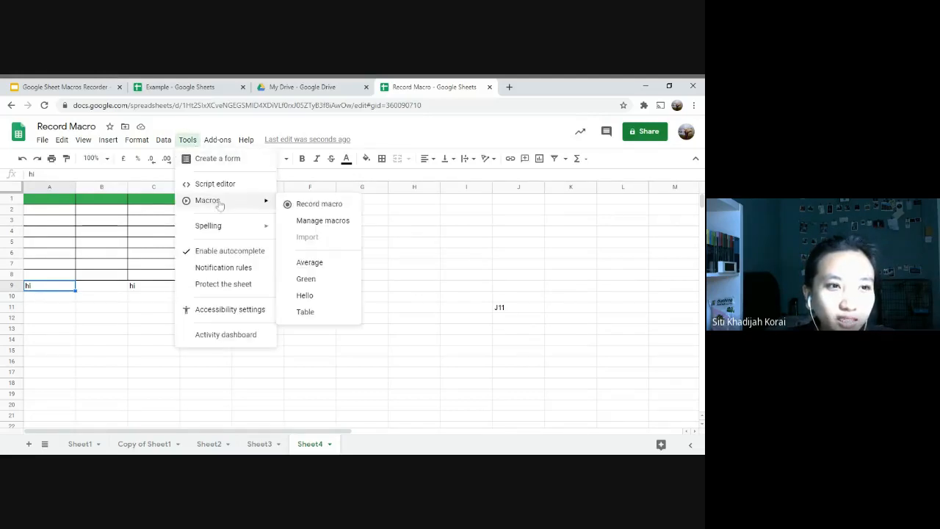
left_click(333, 300)
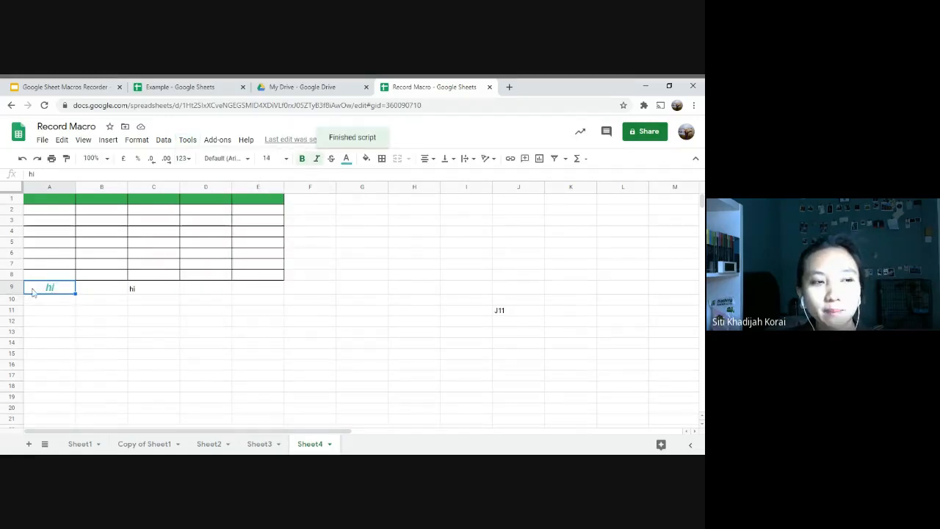
Compare the hello cell and green table on Sheet3 with the macro-formatted cells and table on Sheet4
left_click(270, 442)
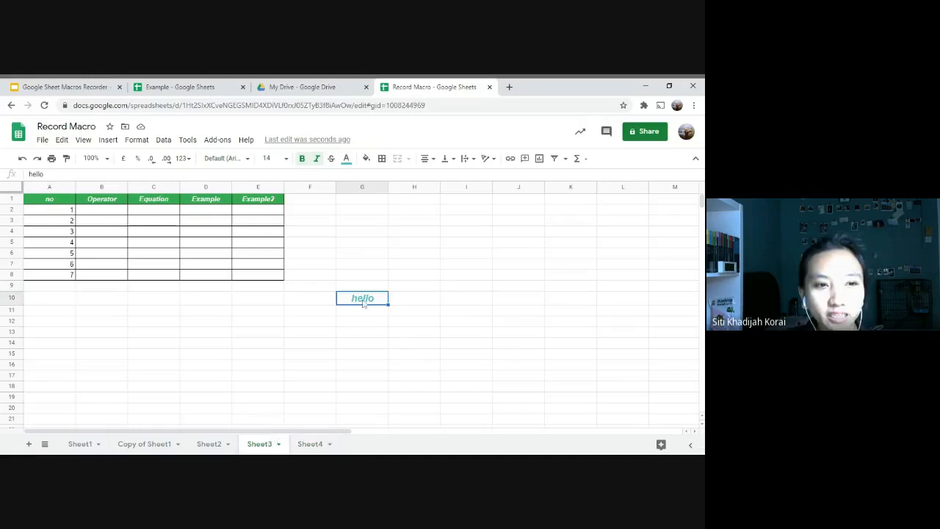
left_click(309, 443)
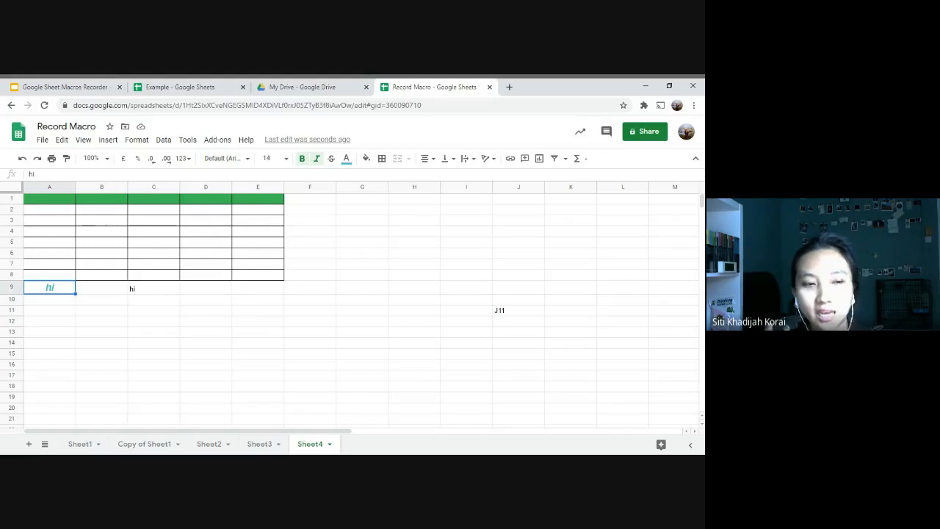
left_click(258, 444)
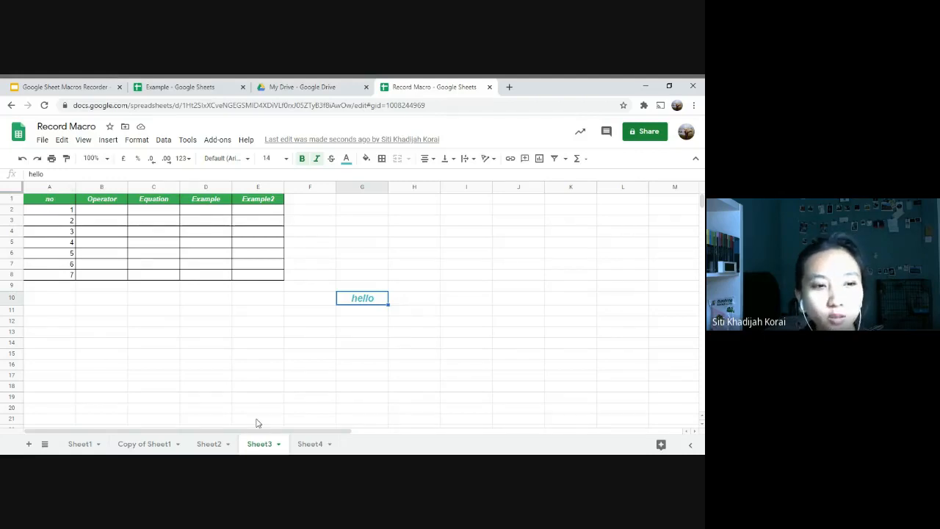
left_click(310, 444)
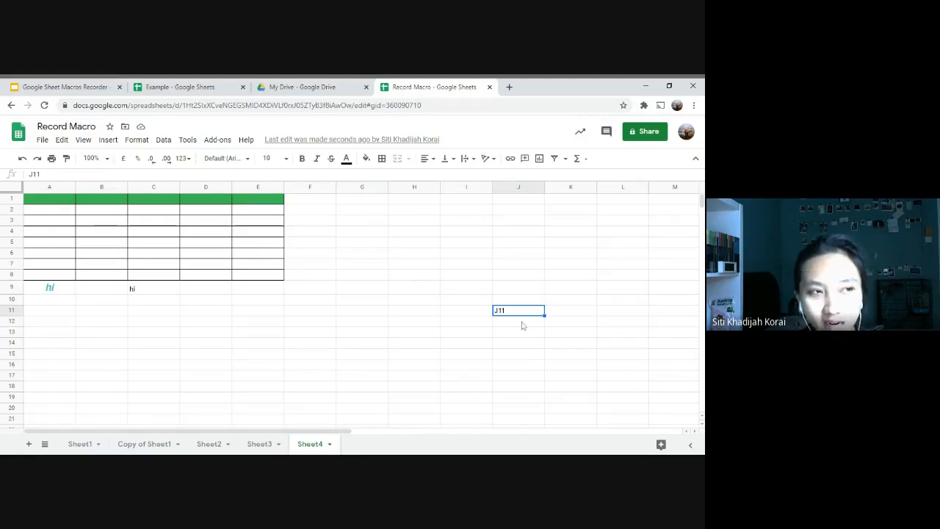
left_click_drag(45, 204, 258, 275)
left_click(258, 442)
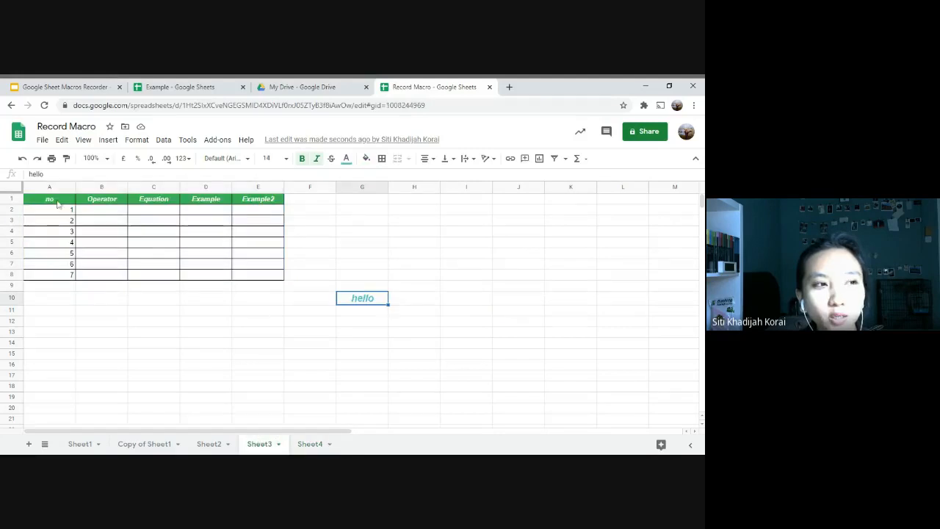
left_click(310, 444)
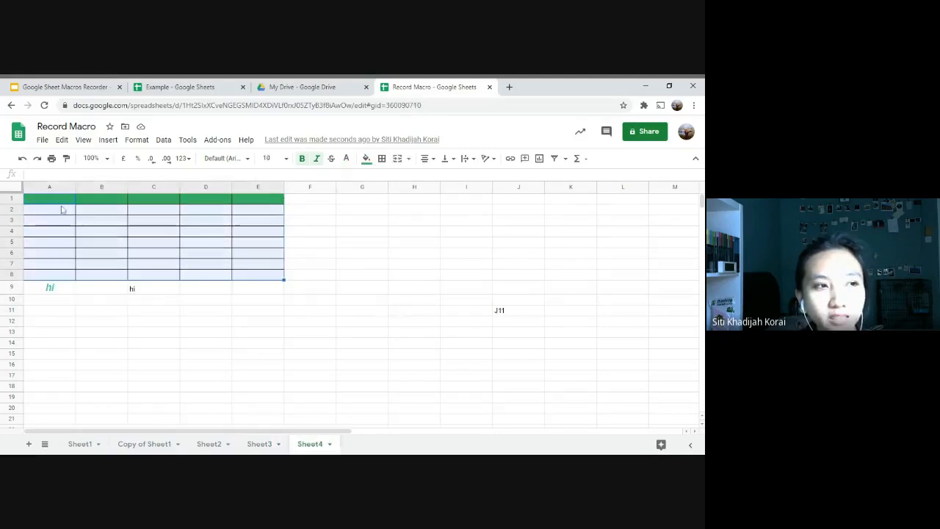
left_click(256, 443)
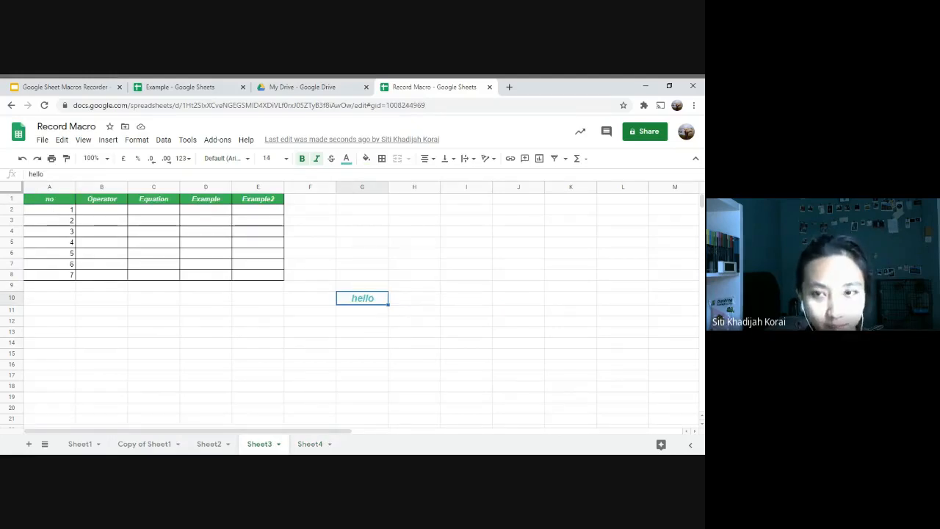
left_click(309, 444)
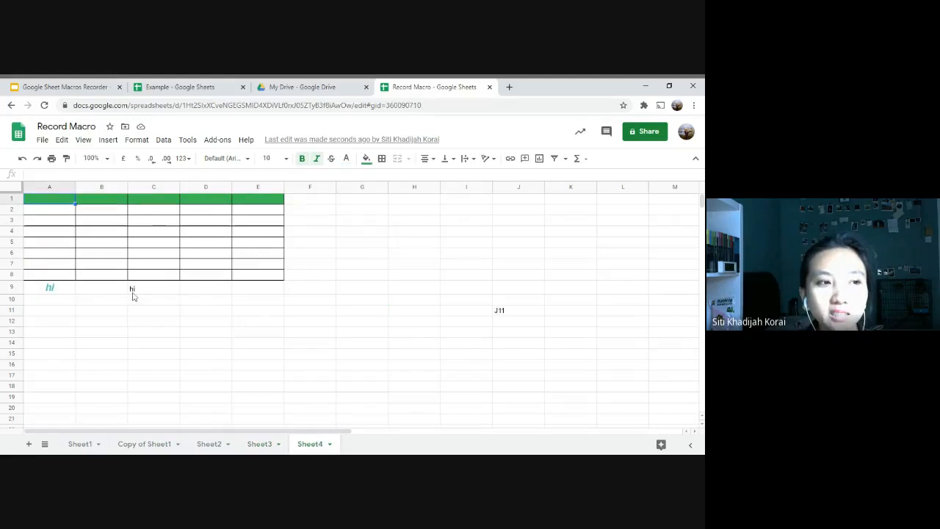
left_click(137, 294)
left_click(414, 331)
left_click(559, 245)
left_click(570, 332)
left_click(255, 388)
left_click(214, 344)
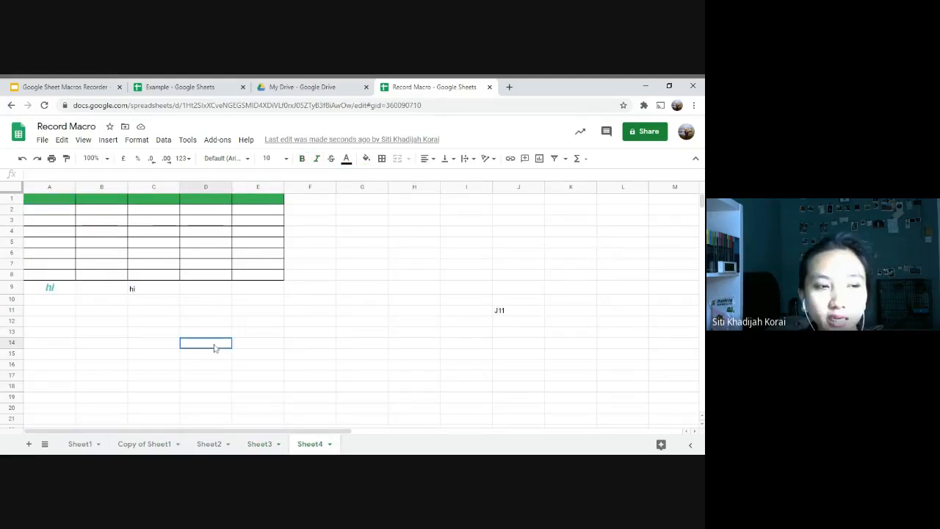
left_click(424, 334)
left_click(216, 355)
left_click(361, 301)
left_click(436, 289)
left_click(292, 347)
Run the Hello macro on cell C9 of Sheet4
left_click(156, 291)
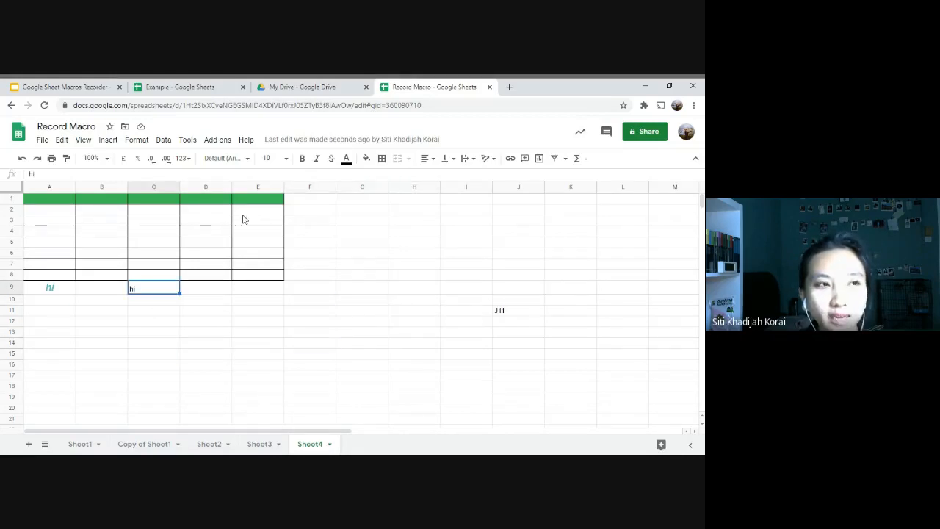
left_click(187, 139)
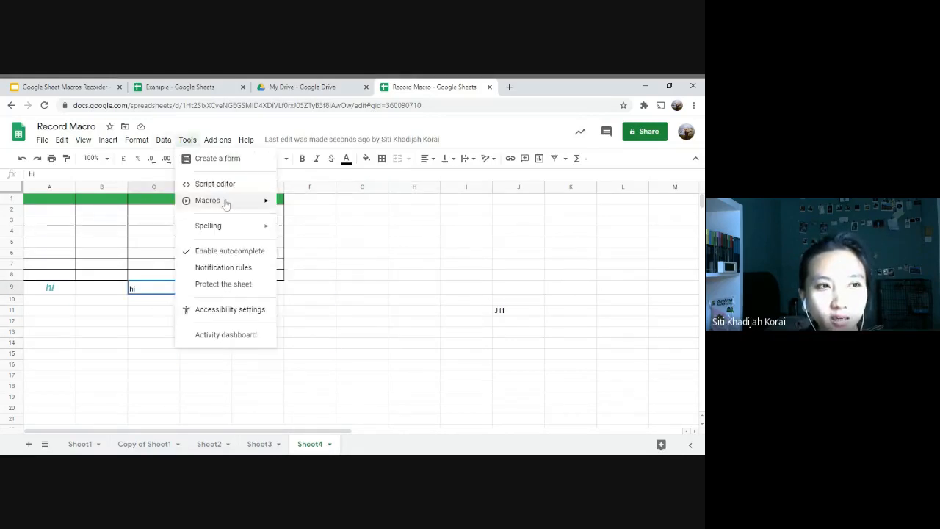
mouse_move(224, 202)
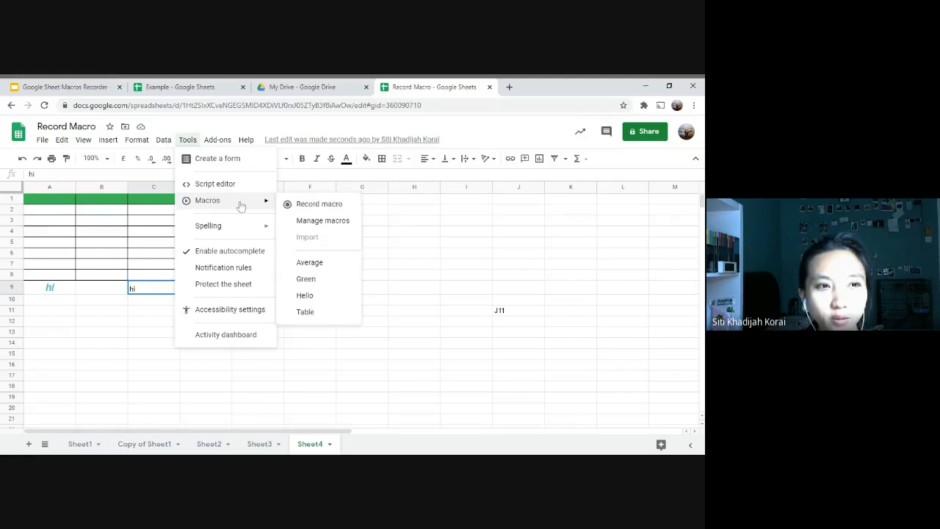
left_click(321, 296)
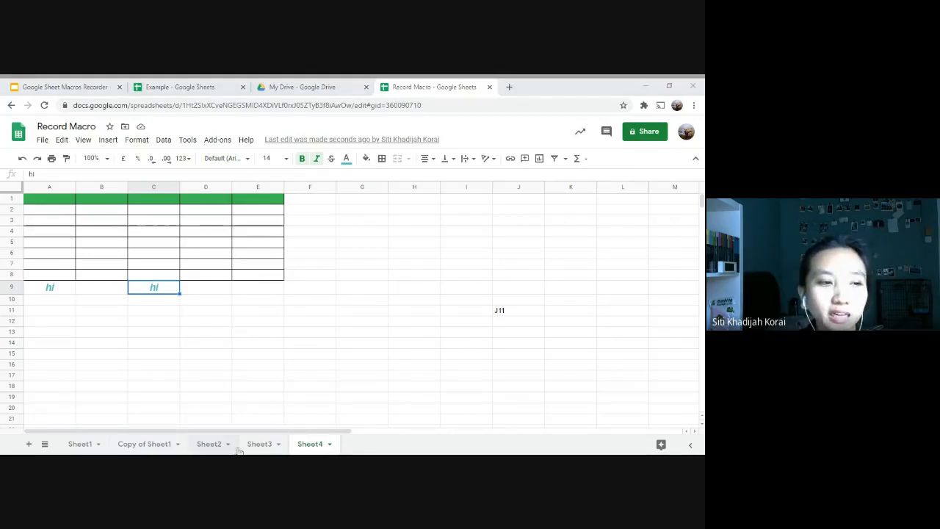
Examine the formulas behind the Example column on Copy of Sheet1
left_click(156, 444)
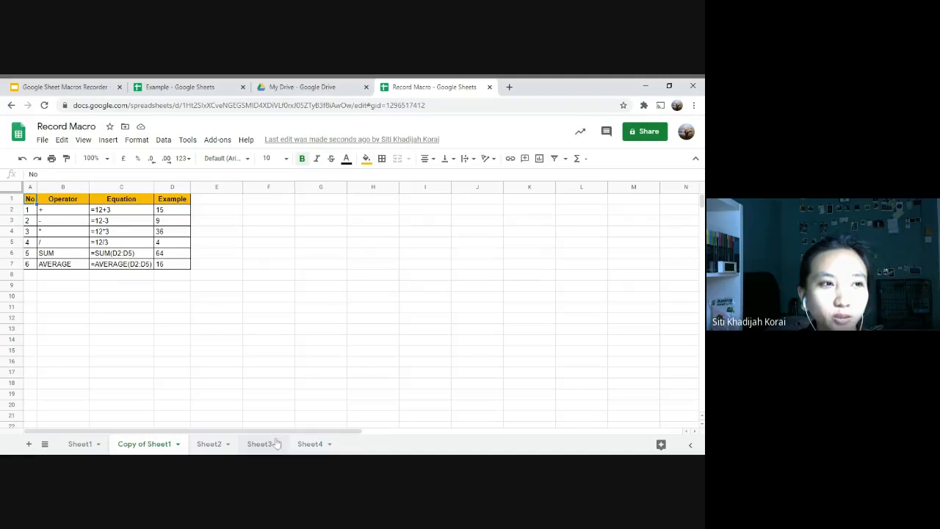
left_click(170, 231)
left_click(172, 257)
left_click(172, 213)
left_click(171, 234)
left_click(174, 263)
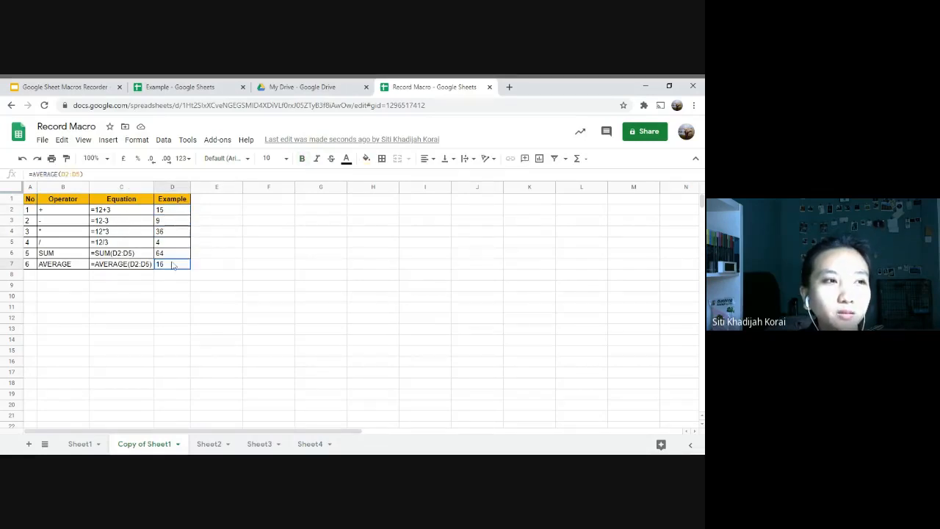
left_click(177, 234)
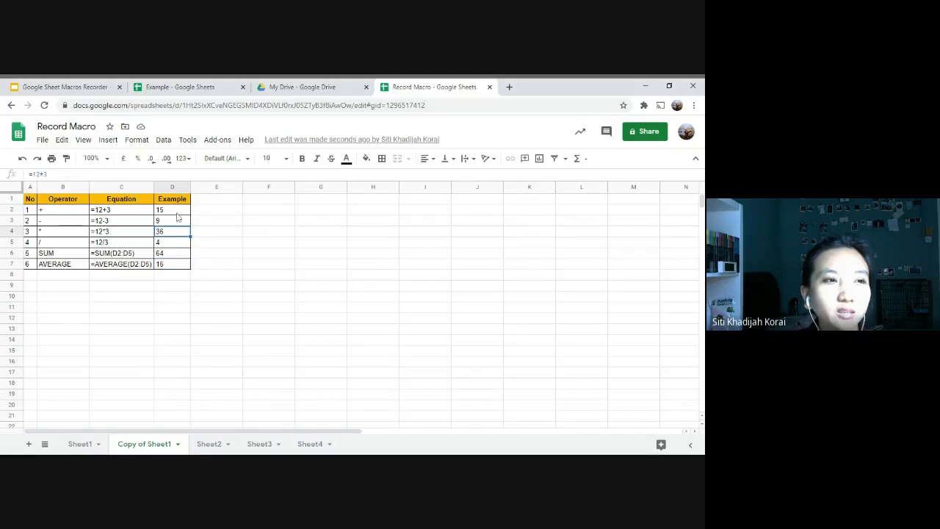
Review the tables and formatted text on Sheet3 and Sheet4, and examine the Average column formulas on Sheet2
left_click(292, 444)
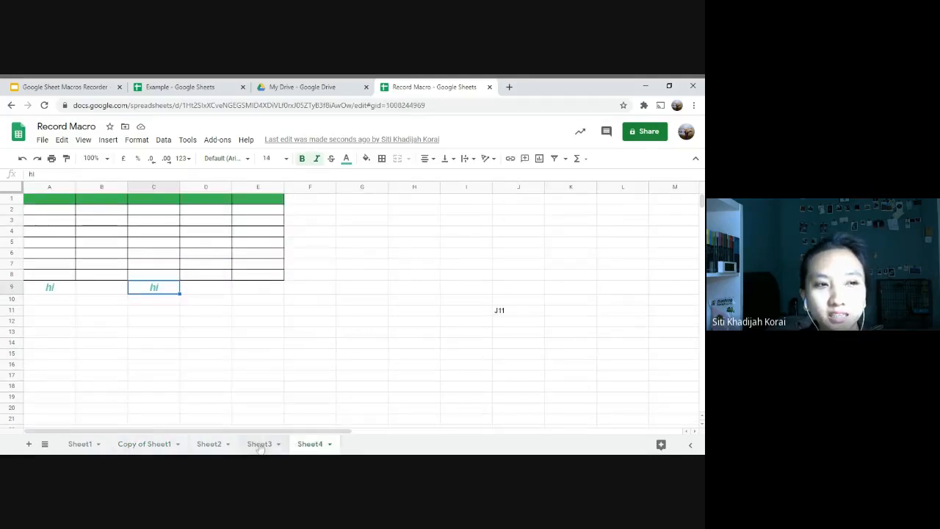
left_click(255, 444)
left_click(85, 242)
left_click(356, 301)
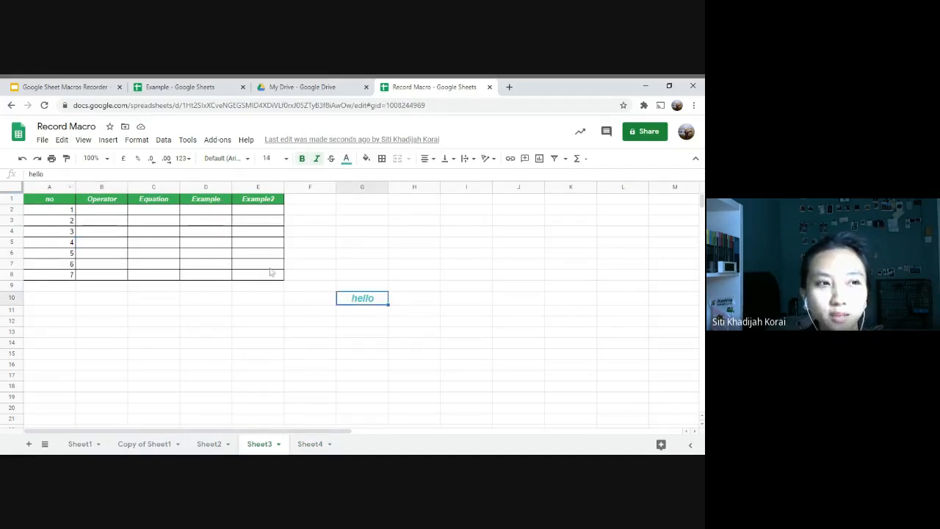
left_click(307, 444)
left_click(208, 444)
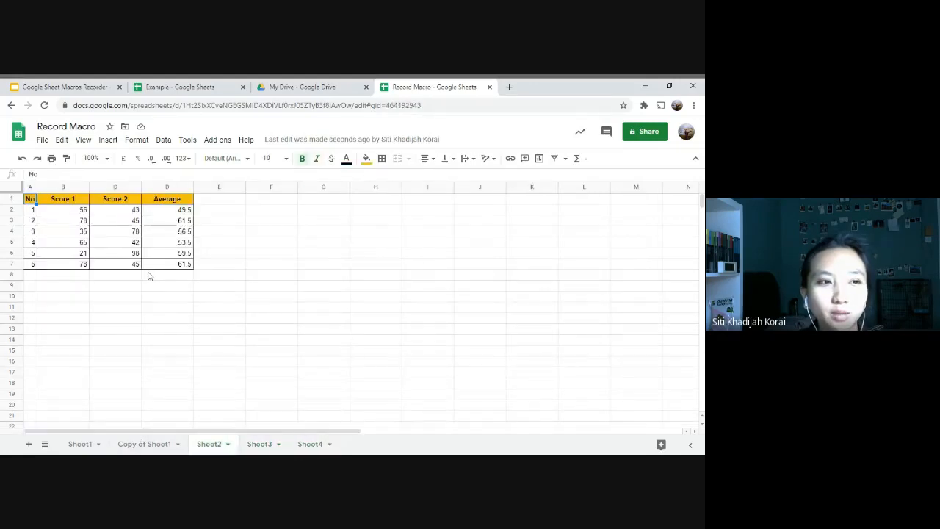
left_click(181, 254)
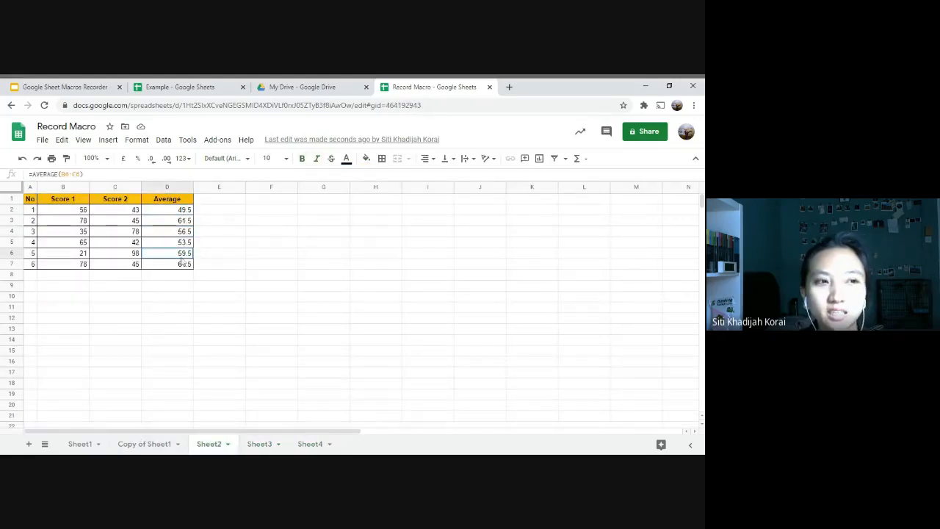
left_click(184, 218)
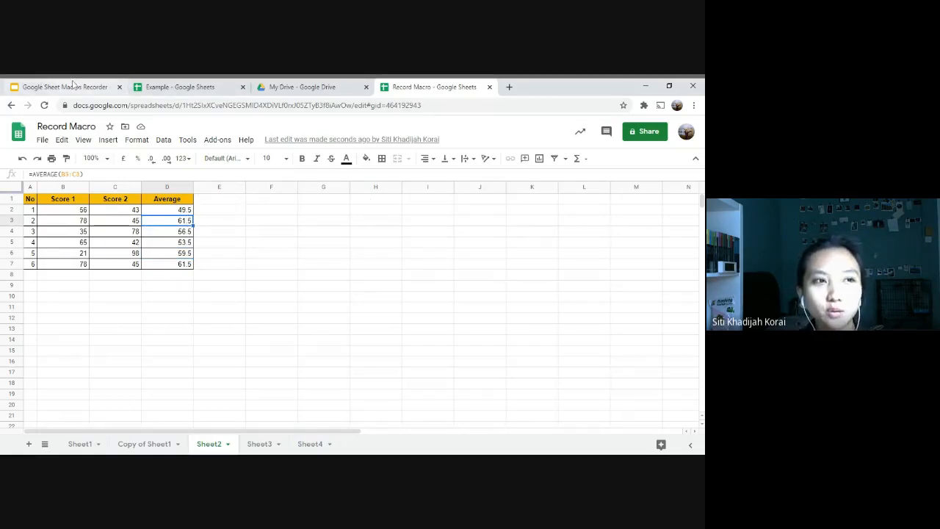
left_click(188, 140)
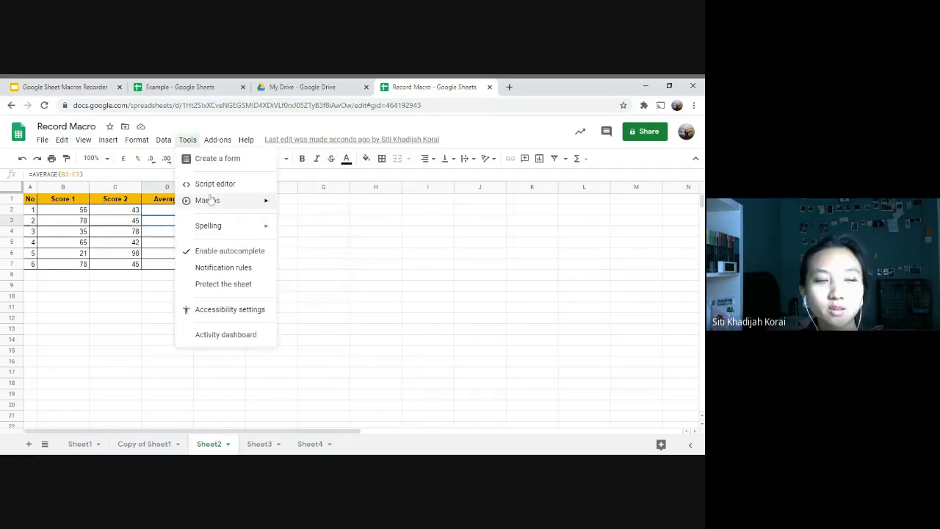
mouse_move(210, 200)
left_click(330, 204)
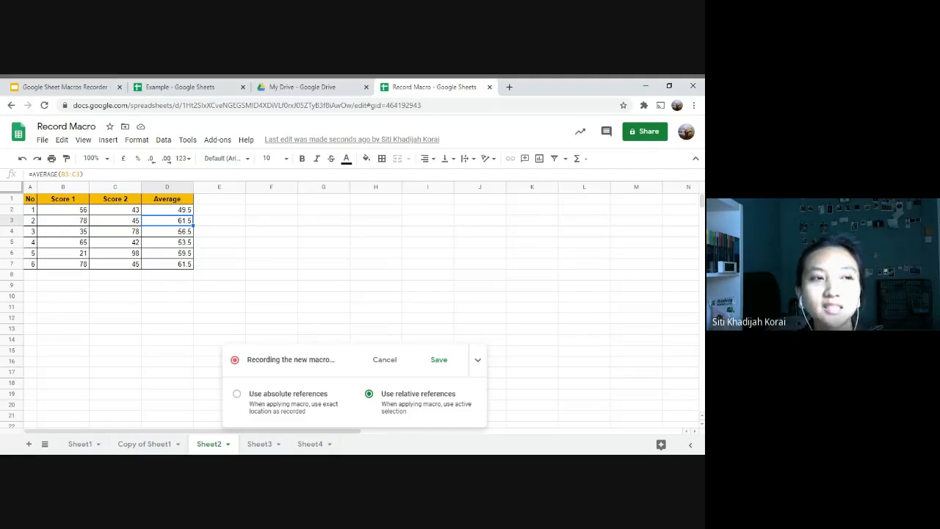
left_click(375, 307)
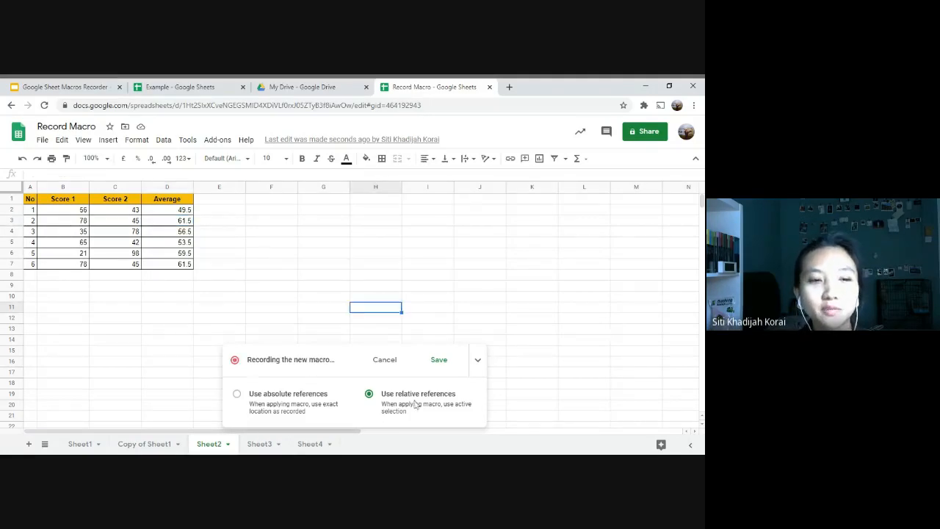
left_click(390, 359)
Switch to the Google Sheet Macros Recorder presentation in Google Slides, start presenting and advance to the Remove slide
left_click(82, 87)
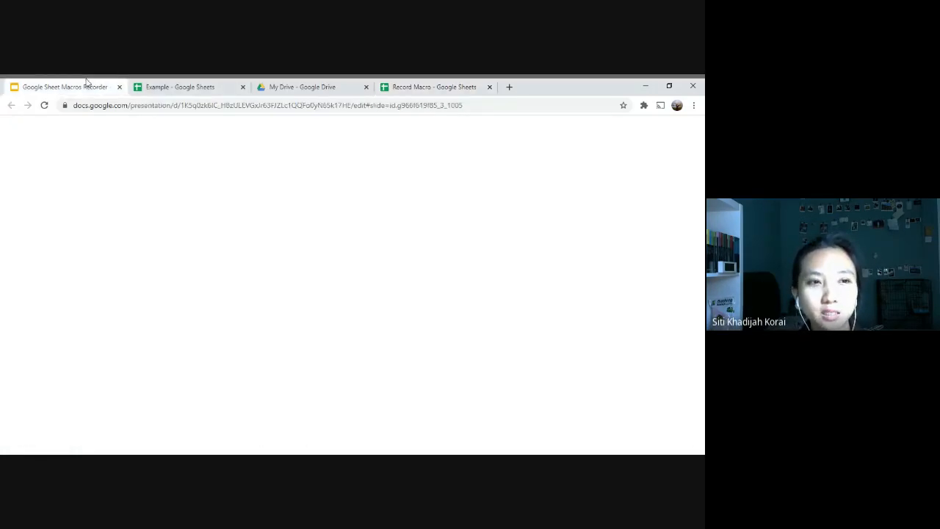
left_click(584, 132)
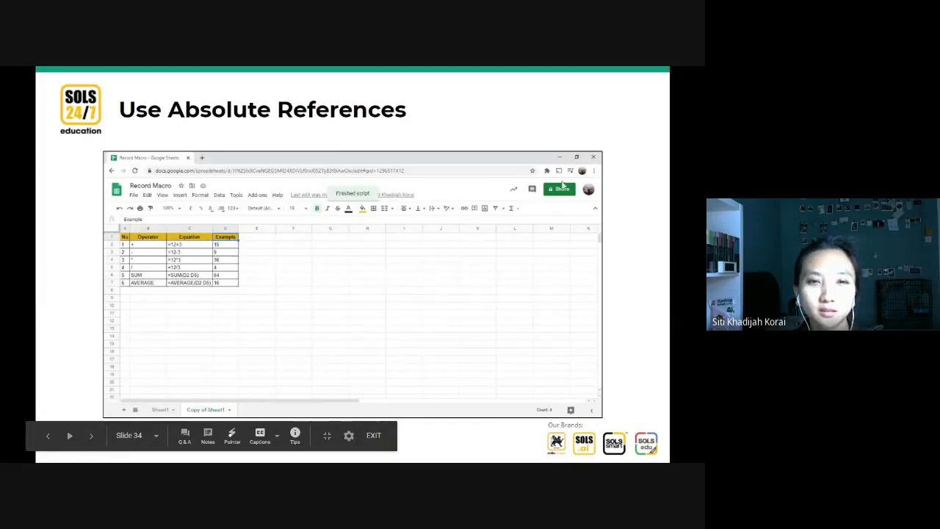
left_click(563, 185)
left_click(550, 124)
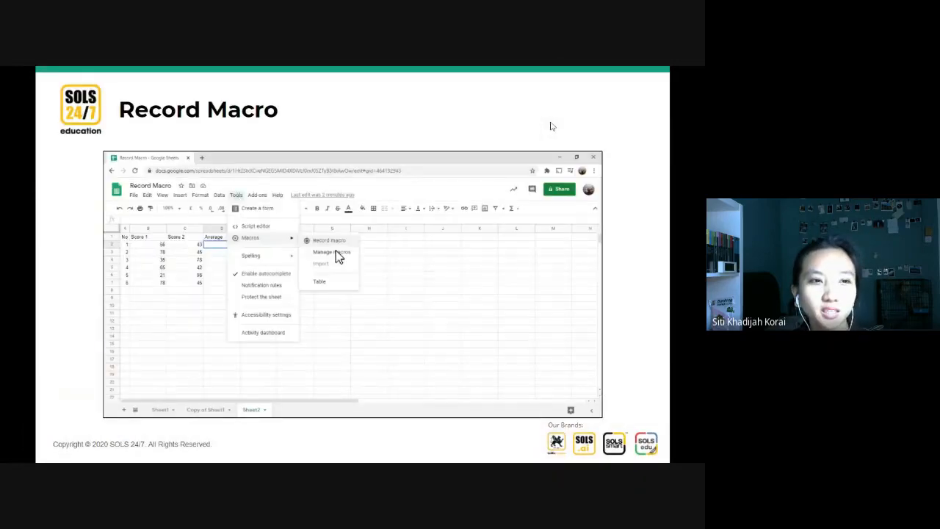
left_click(550, 126)
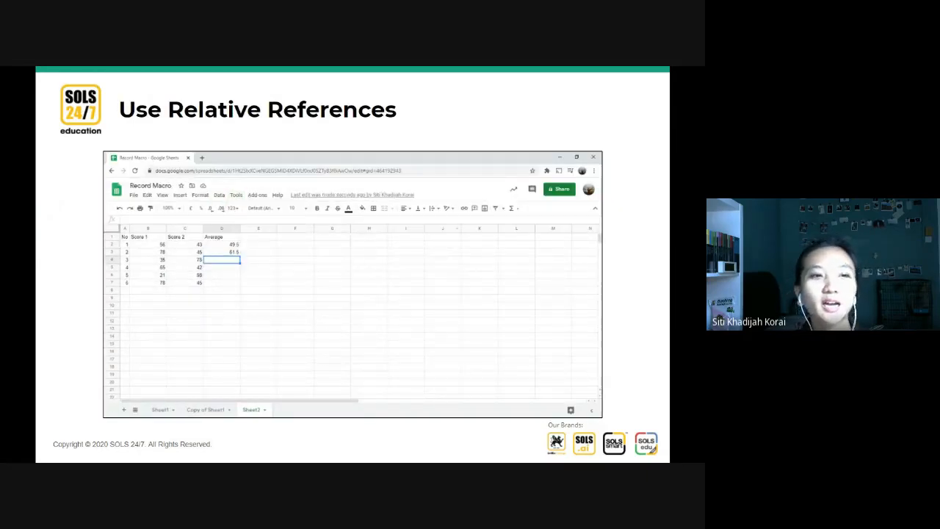
key("Right")
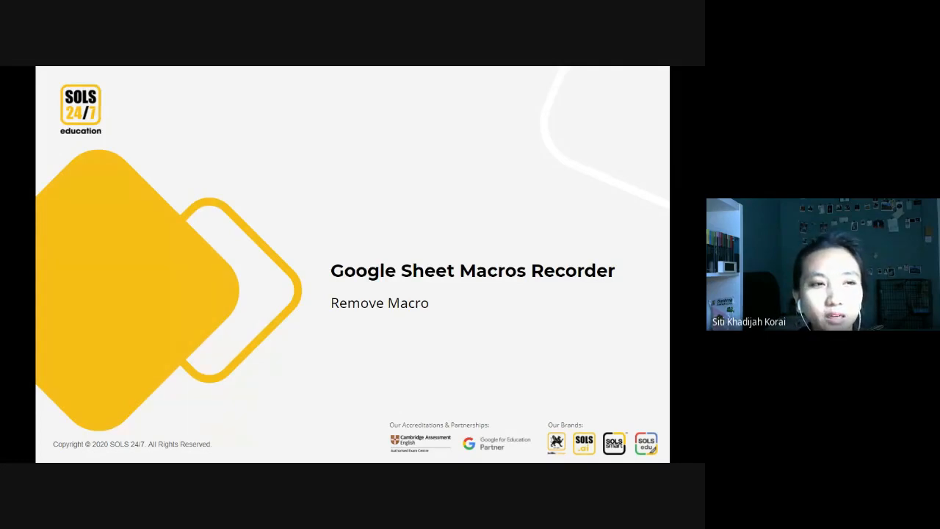
key("Right")
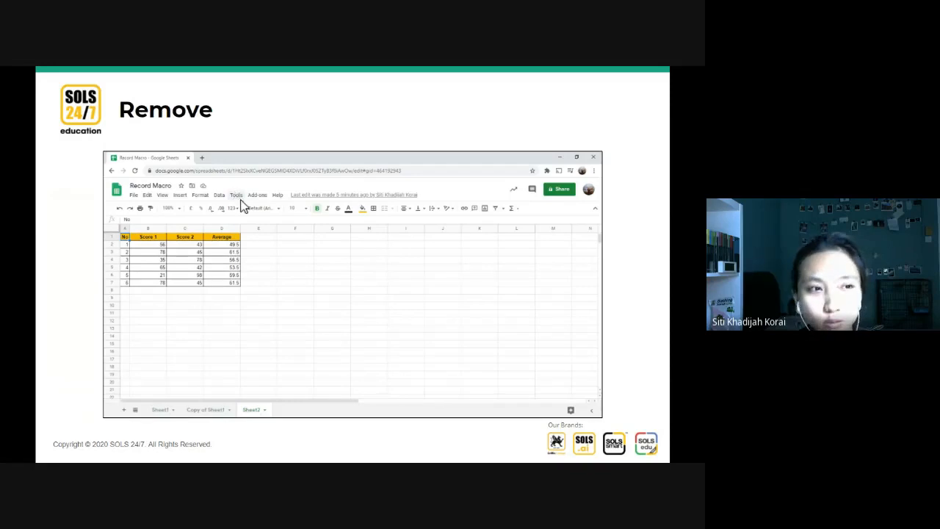
left_click(236, 195)
mouse_move(250, 238)
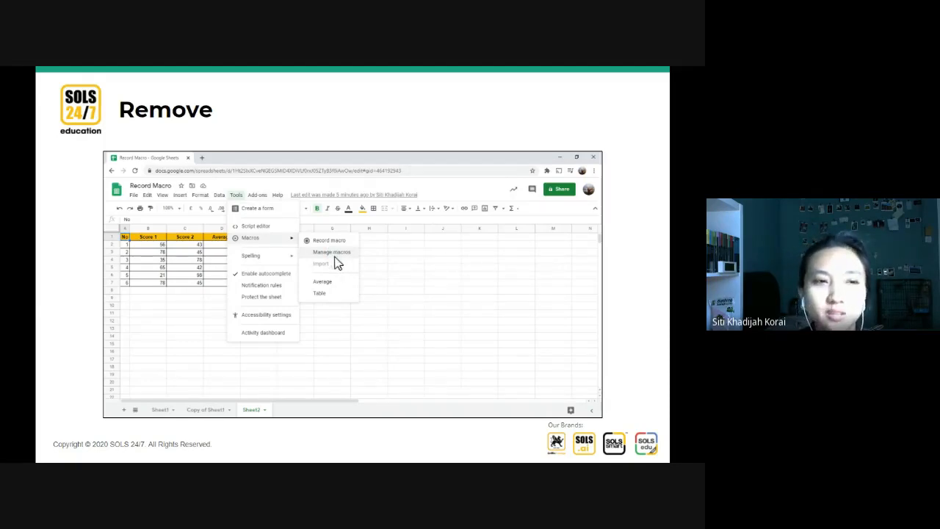
left_click(332, 252)
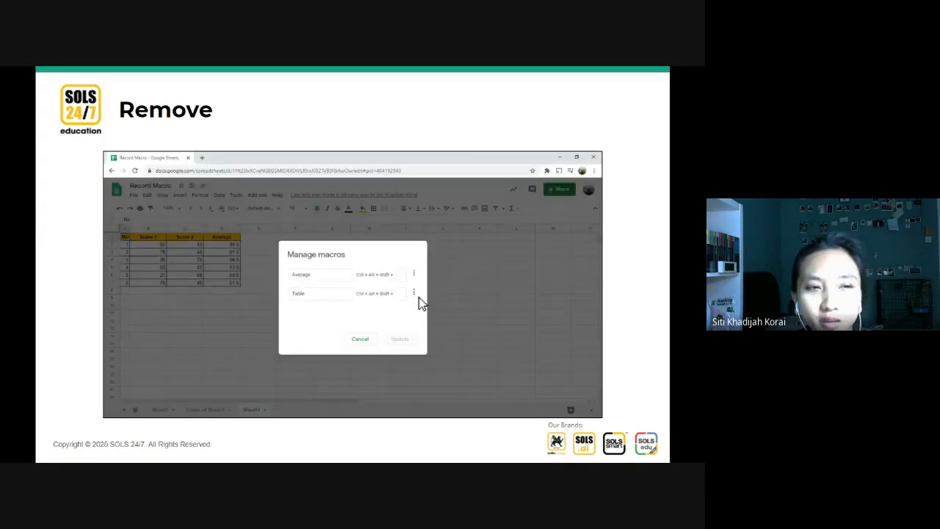